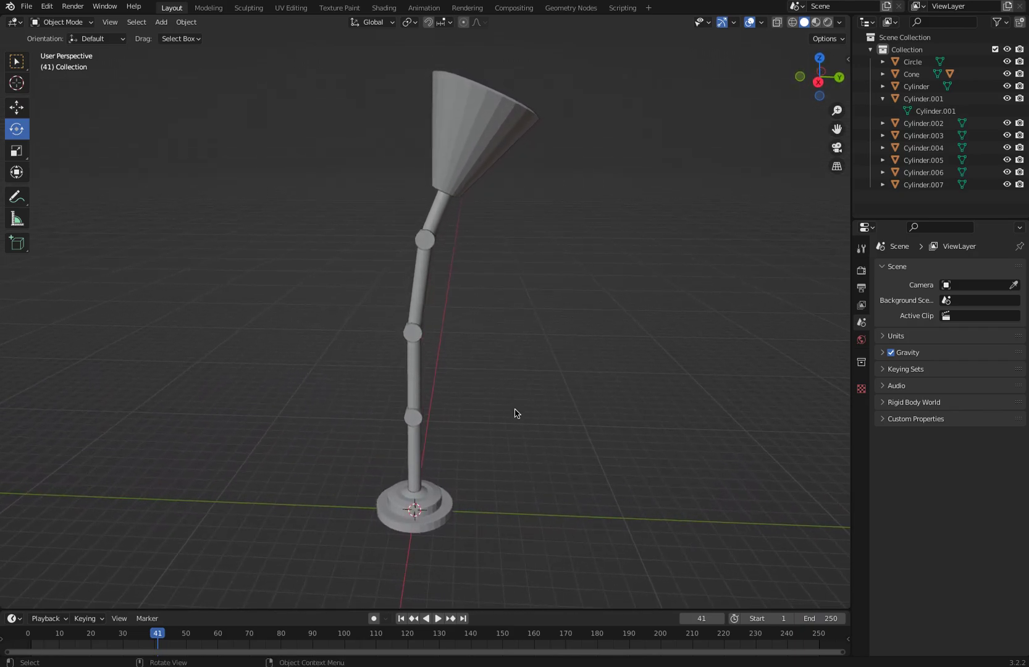
# Step: Show the lamp model in wireframe with X-ray from the right orthographic view
pyautogui.moveTo(437, 339); pyautogui.dragTo(392, 324, button='middle')
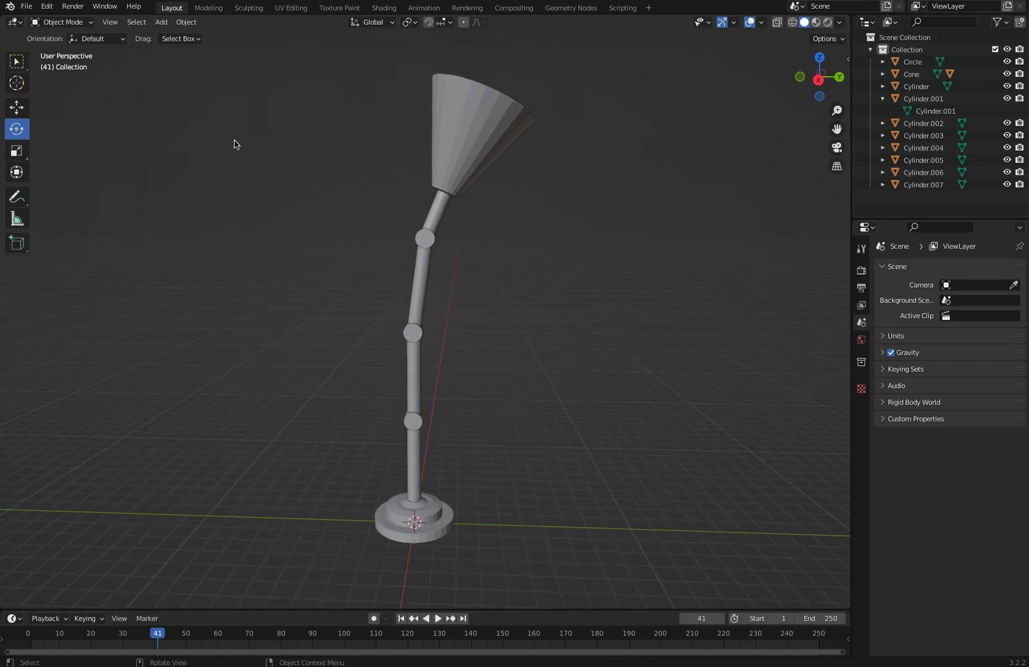
pyautogui.moveTo(338, 400); pyautogui.dragTo(211, 426, button='middle')
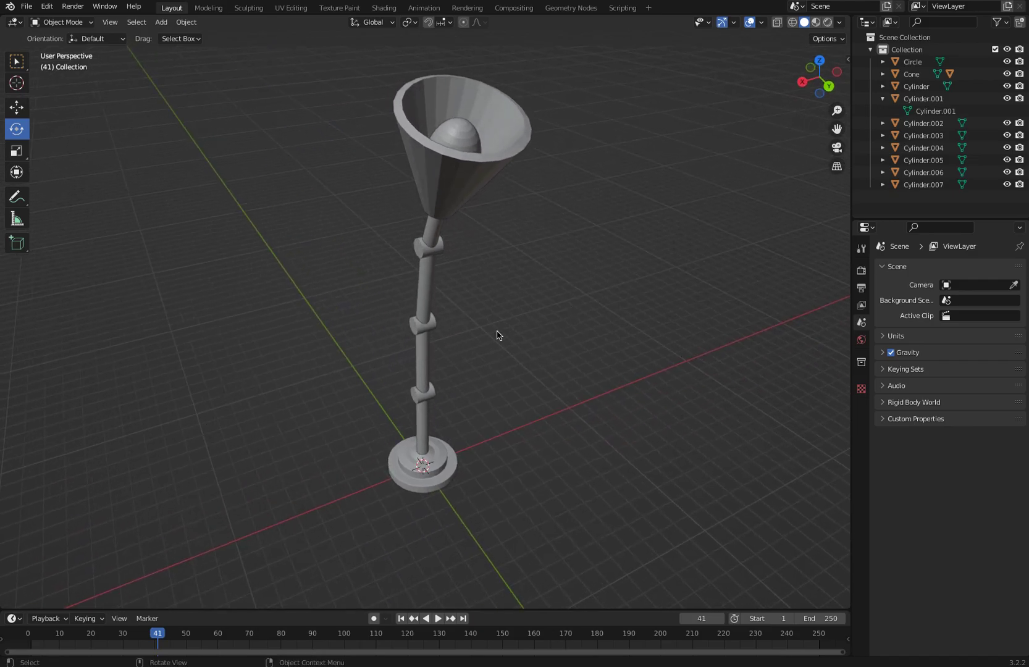
pyautogui.press('KP_3')
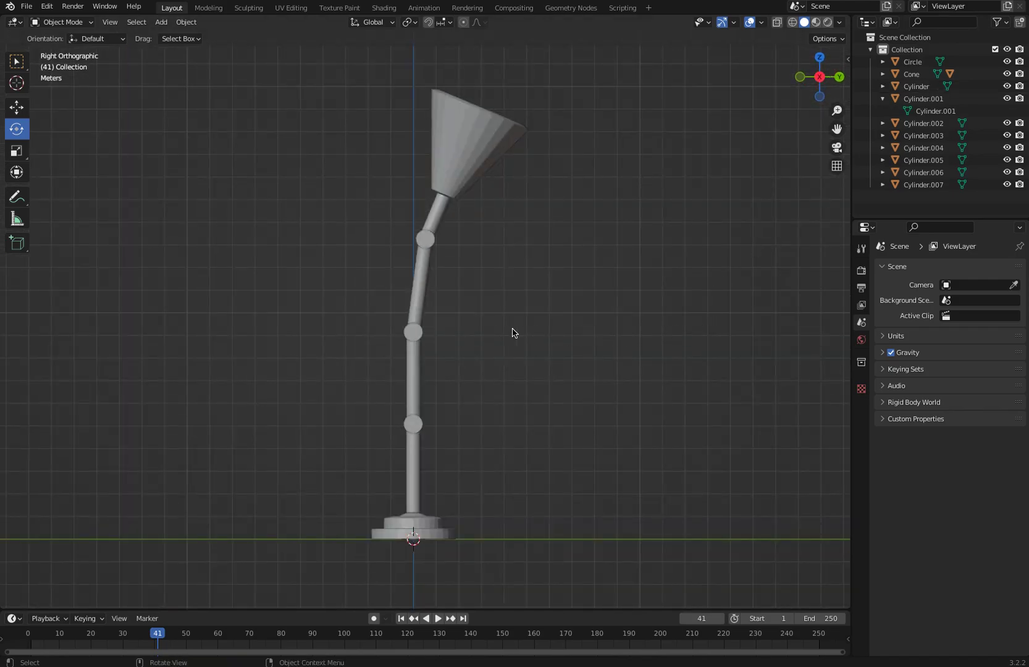
pyautogui.click(777, 23)
pyautogui.click(777, 24)
pyautogui.click(792, 22)
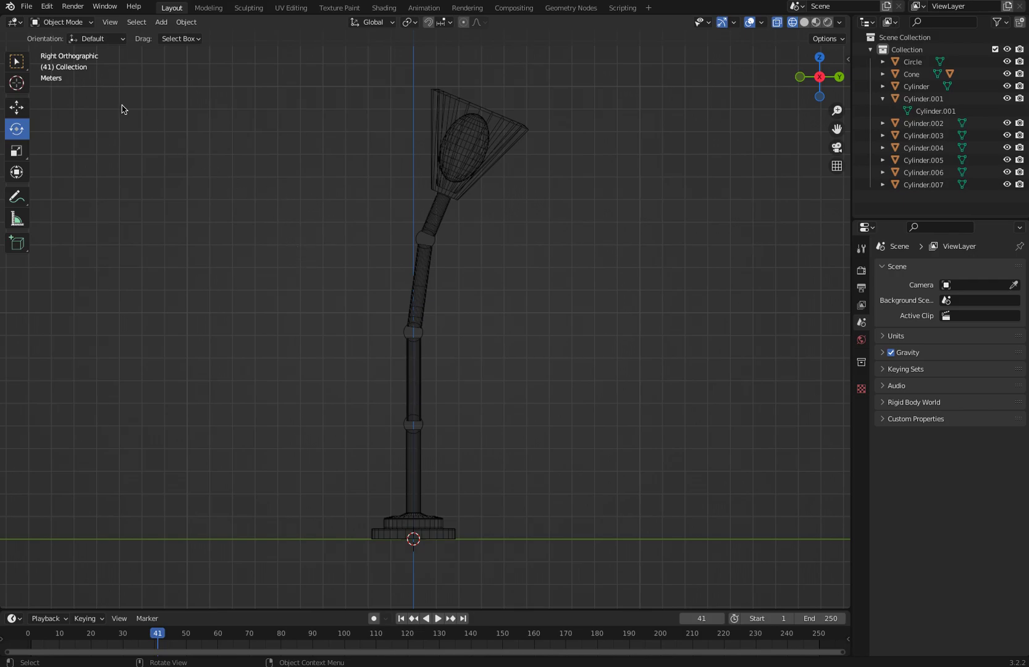
# Step: Add an armature at the world origin, in the base of the lamp
pyautogui.click(156, 25)
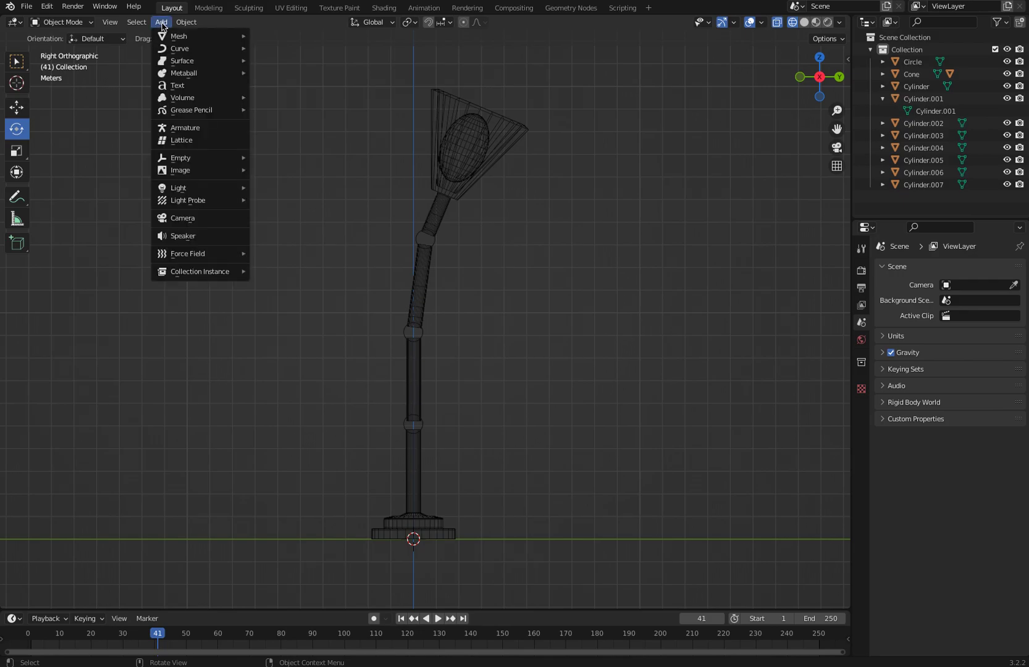
pyautogui.click(177, 128)
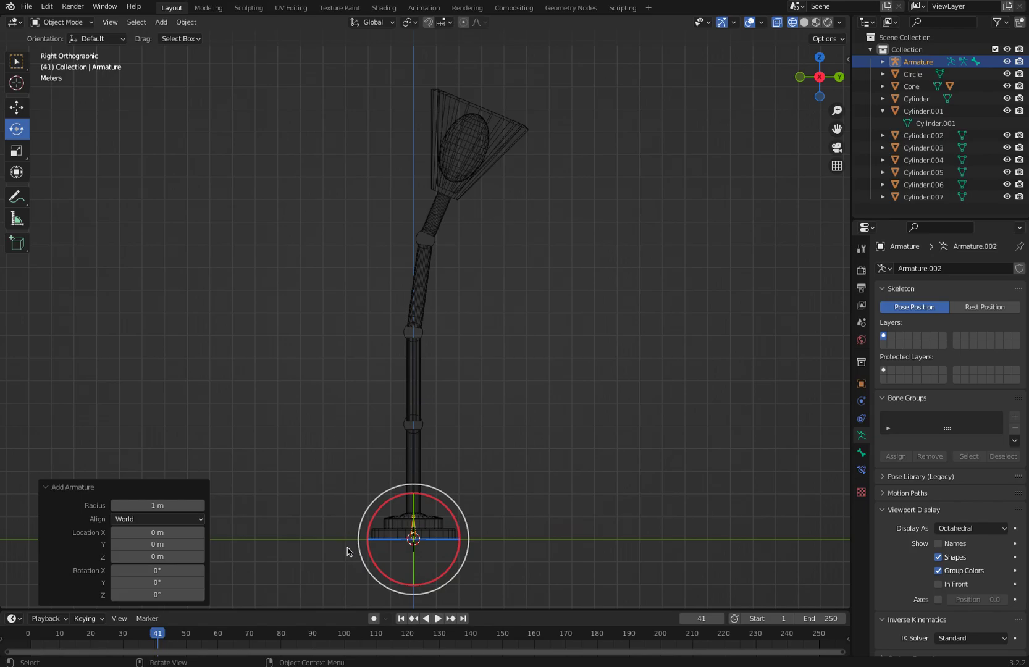
pyautogui.keyDown('shift'); pyautogui.scroll(-5, 348, 552); pyautogui.keyUp('shift')
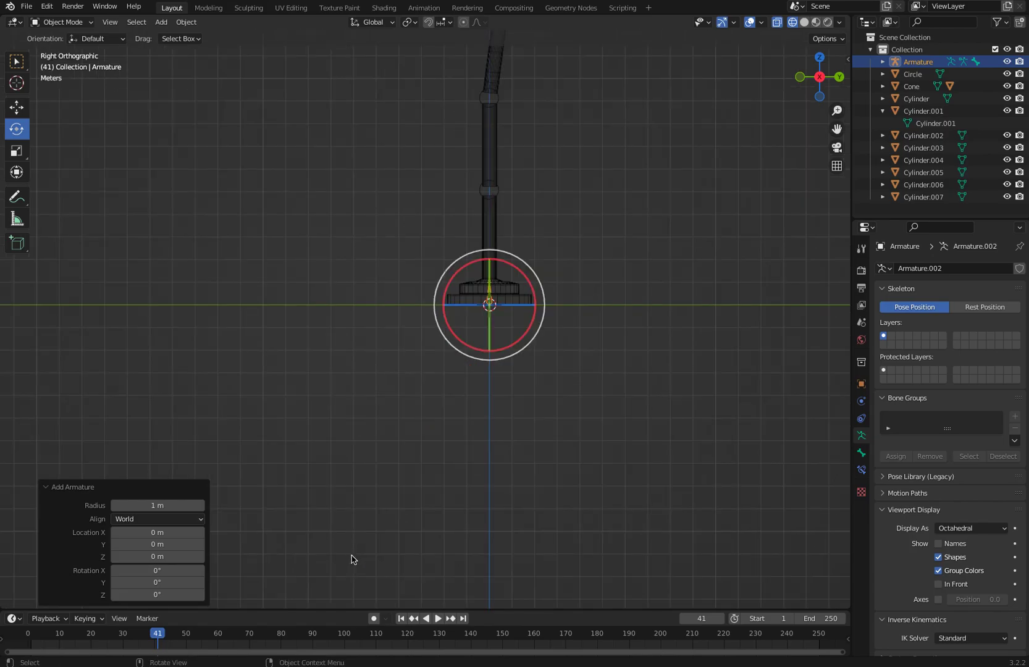
pyautogui.scroll(-1, 347, 547)
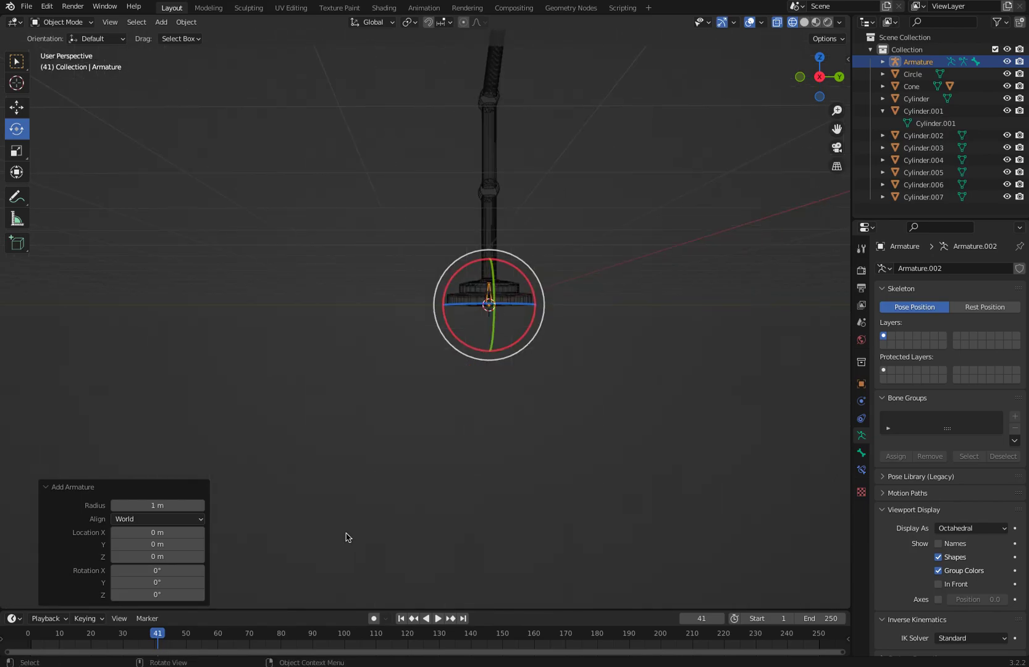
pyautogui.scroll(-5, 346, 539)
pyautogui.press('KP_3')
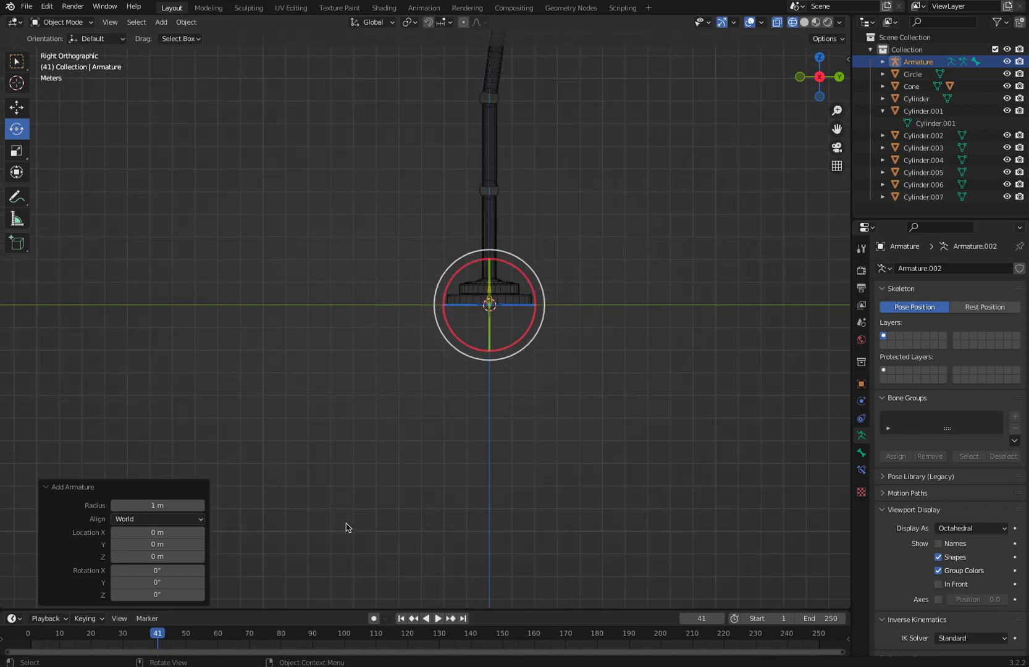
pyautogui.keyDown('ctrl'); pyautogui.moveTo(330, 506); pyautogui.dragTo(144, 349, button='middle'); pyautogui.keyUp('ctrl')
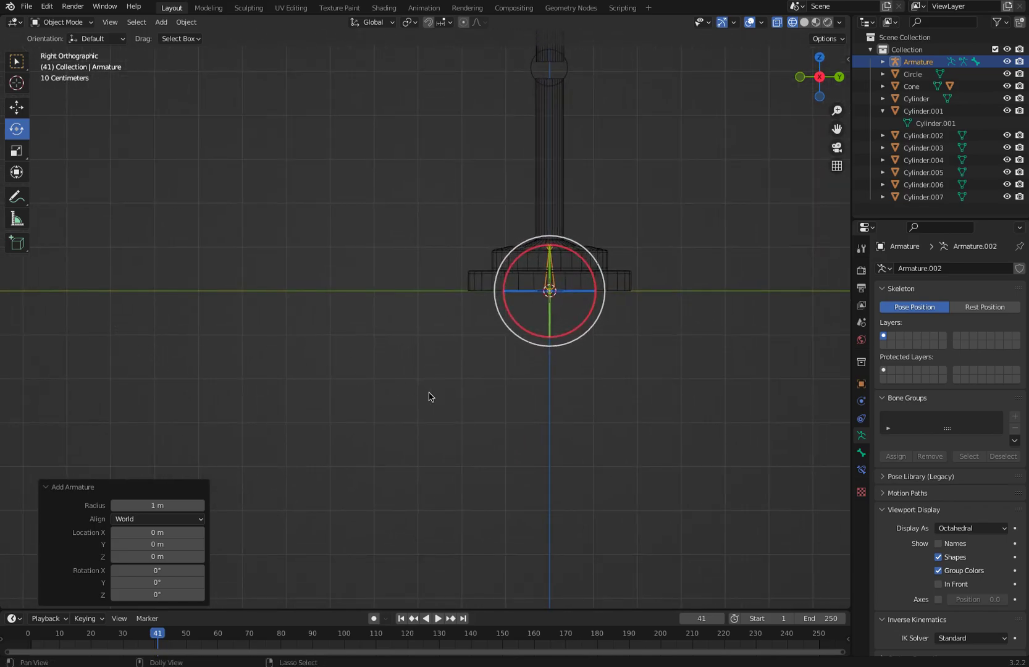
pyautogui.keyDown('shift'); pyautogui.moveTo(425, 405); pyautogui.dragTo(264, 606, button='middle'); pyautogui.keyUp('shift')
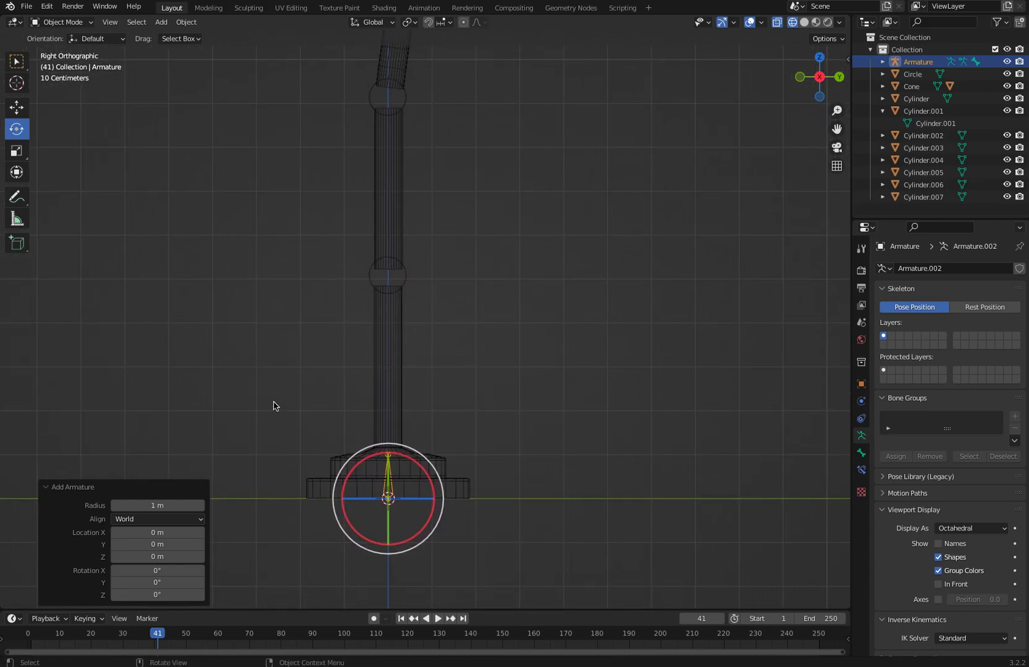
# Step: Move the armature up about 1.18 m along Z so it starts where the lowest arm meets the base
pyautogui.hotkey('ctrl', 'z')
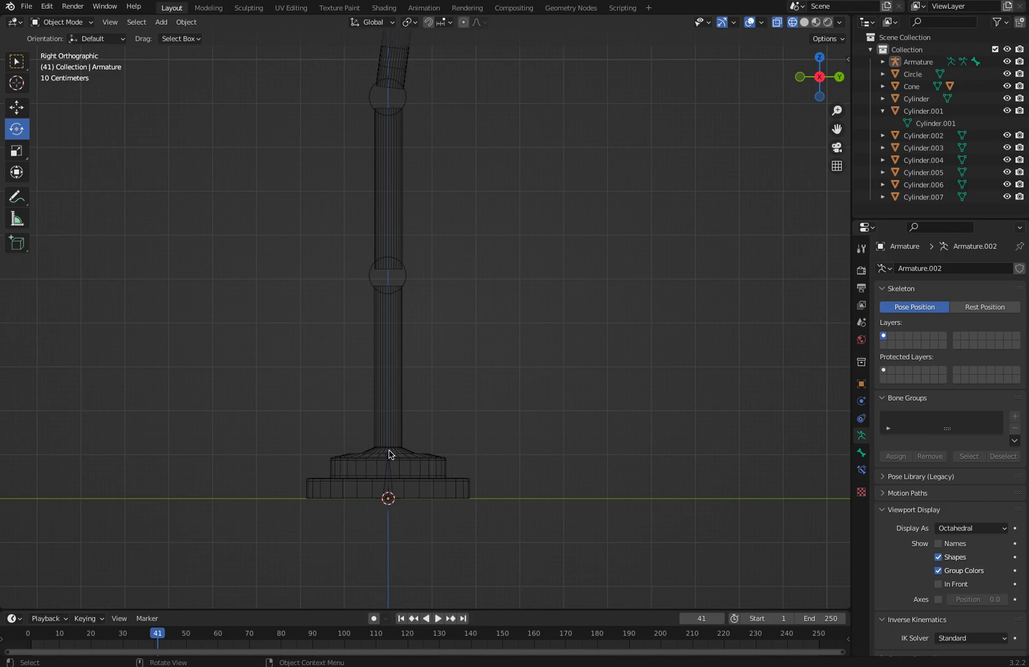
pyautogui.click(392, 492)
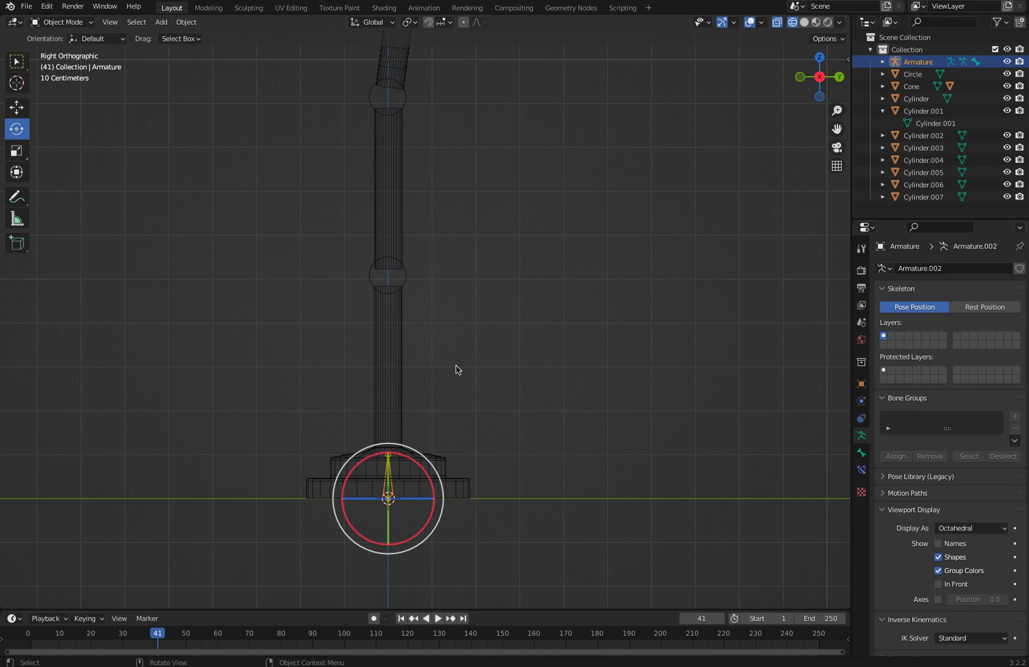
pyautogui.press('g')
pyautogui.press('g')
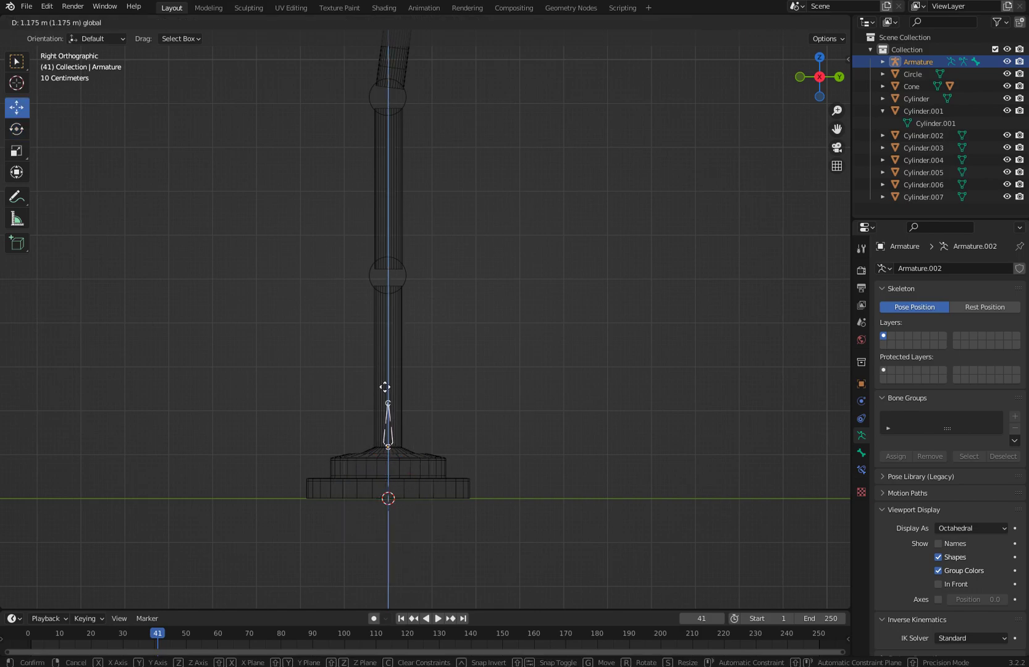
pyautogui.click(384, 387)
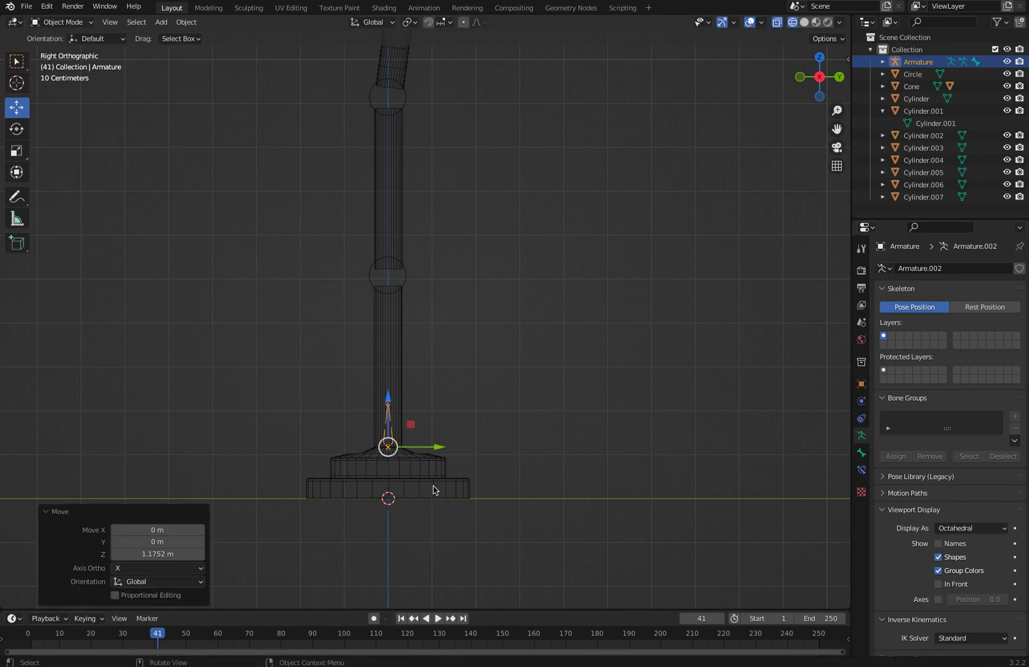
# Step: In Edit Mode, raise the armature bone's tip about 2.9 m along Z to the centre of the lowest joint
pyautogui.click(334, 398)
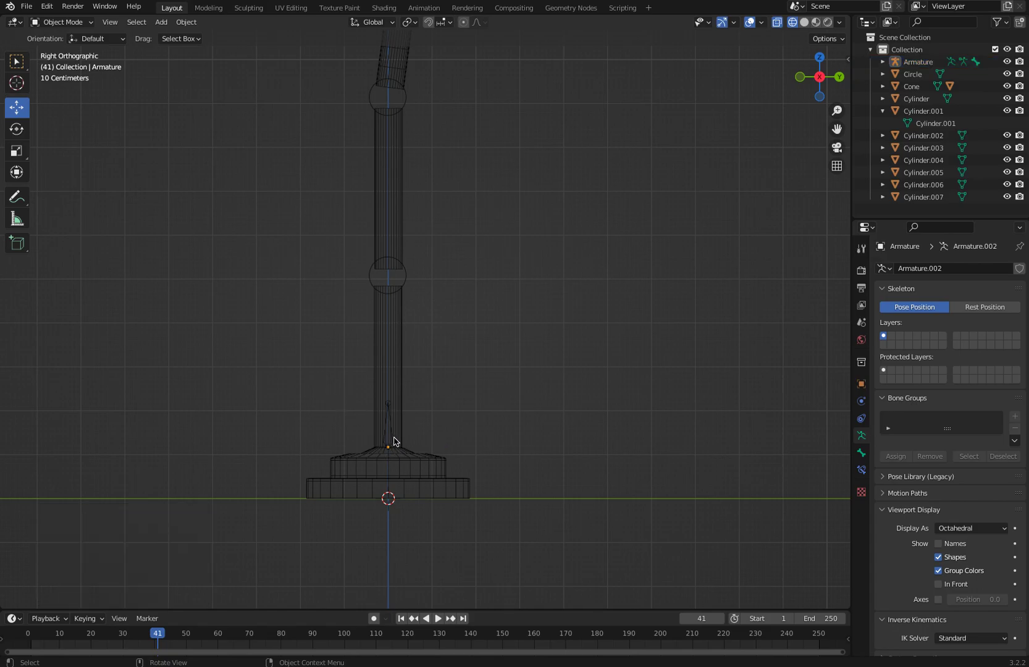
pyautogui.click(387, 431)
pyautogui.click(356, 407)
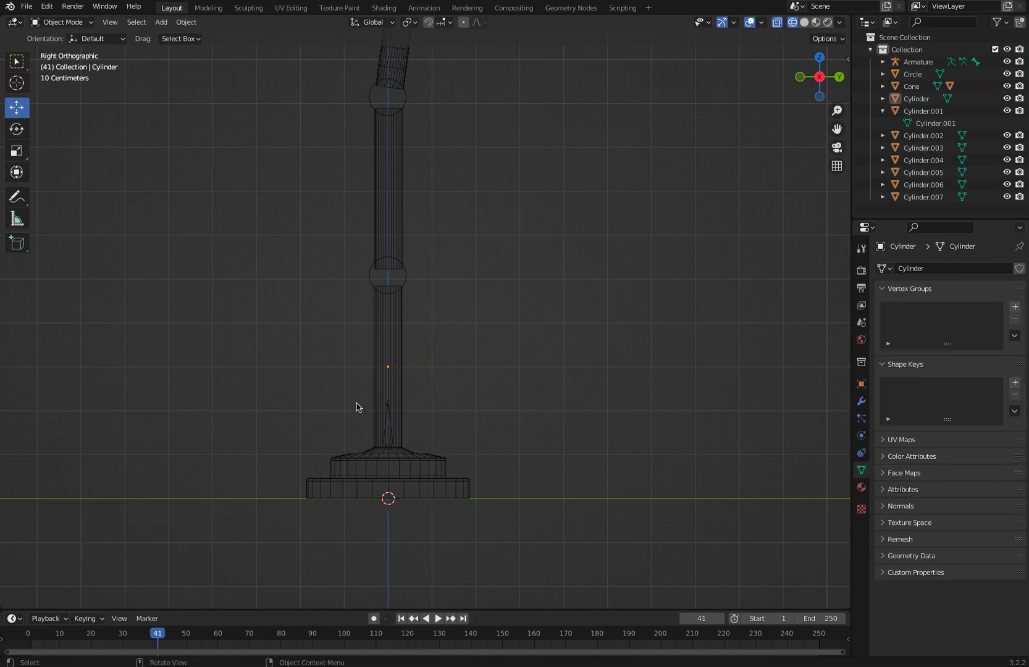
pyautogui.click(389, 406)
pyautogui.click(389, 454)
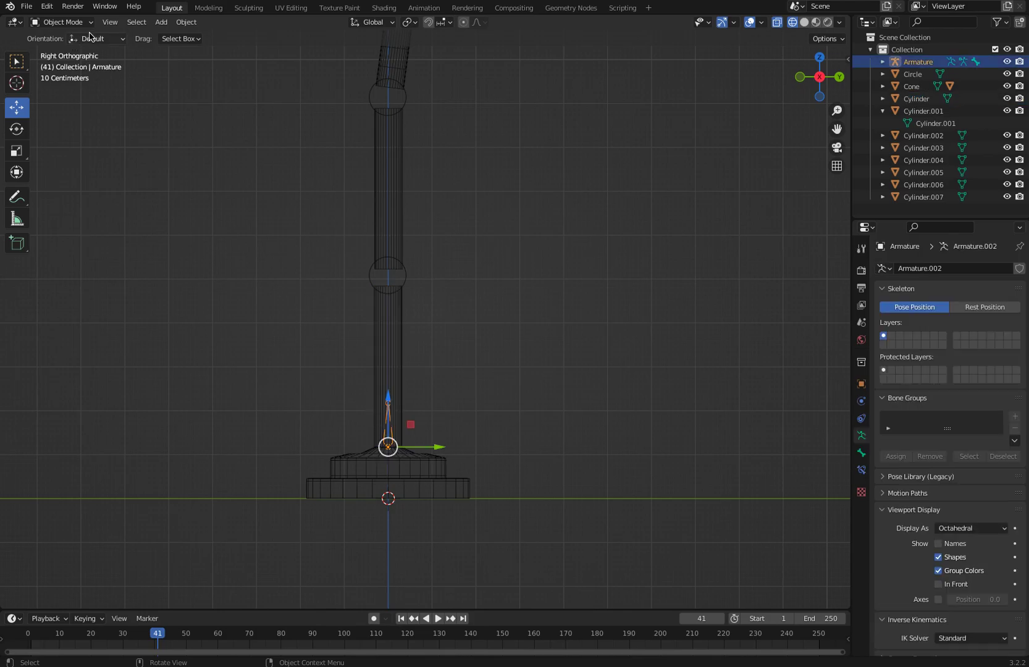
pyautogui.click(62, 22)
pyautogui.click(53, 48)
pyautogui.moveTo(330, 373); pyautogui.dragTo(429, 433)
pyautogui.moveTo(389, 353); pyautogui.dragTo(385, 219)
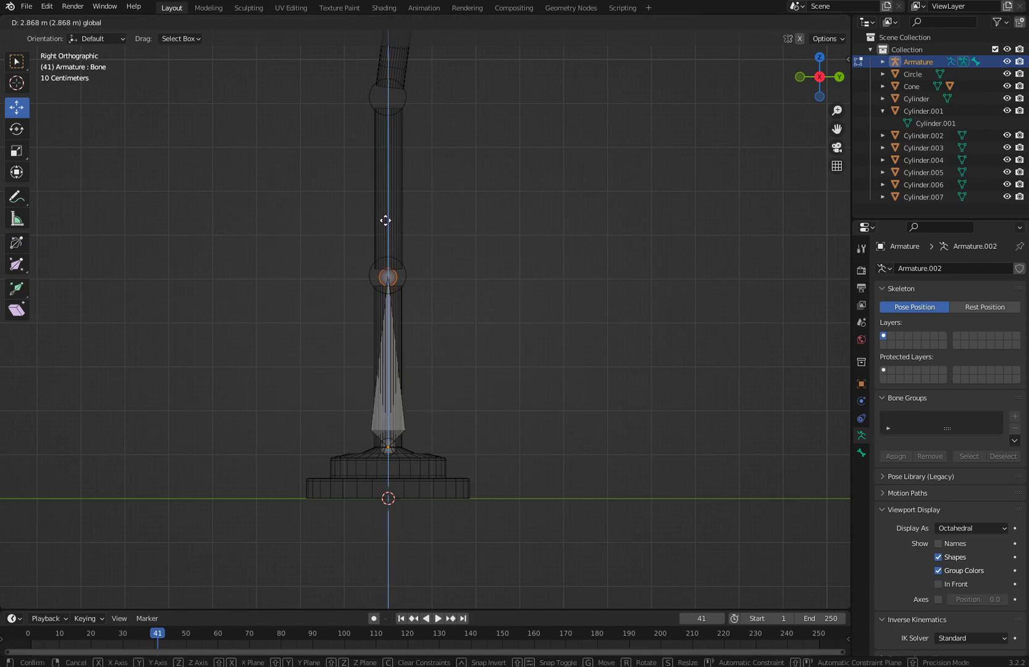
pyautogui.moveTo(386, 221)
pyautogui.mouseDown()
pyautogui.moveTo(355, 217)
pyautogui.moveTo(387, 221)
pyautogui.mouseUp()
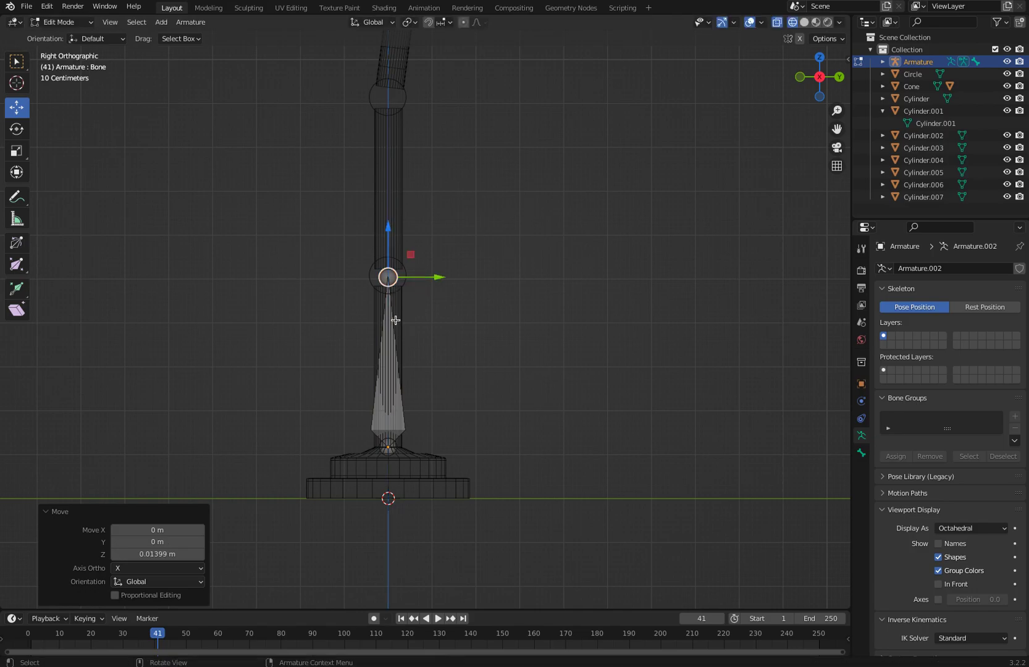
# Step: Extrude a second bone about 4.1 m straight up from the first bone's tip to the middle joint
pyautogui.keyDown('shift'); pyautogui.moveTo(310, 368); pyautogui.dragTo(306, 506, button='middle'); pyautogui.keyUp('shift')
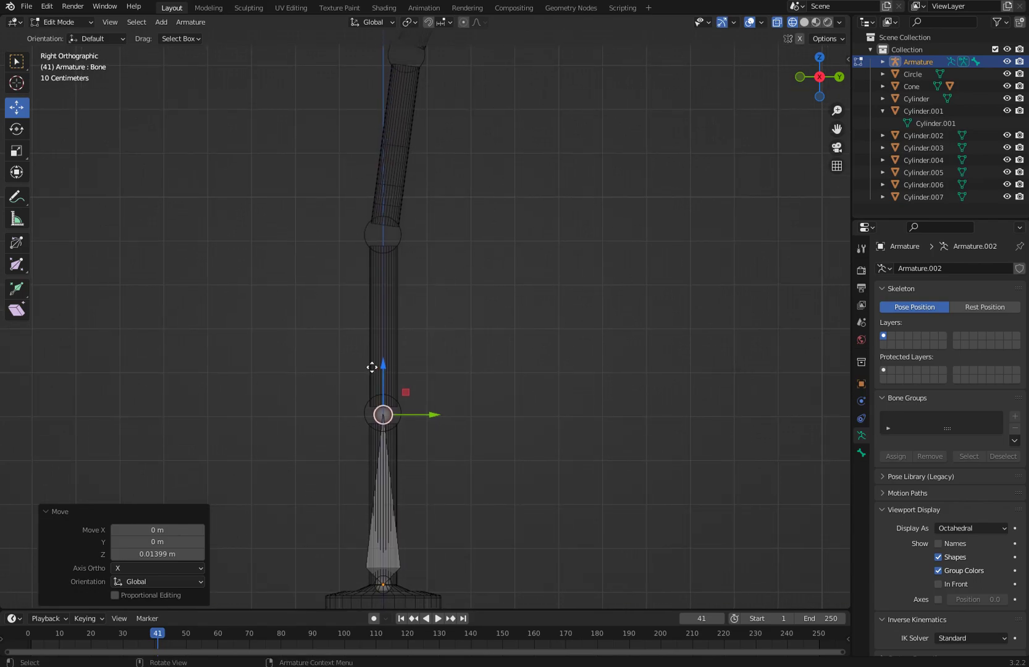
pyautogui.press('e')
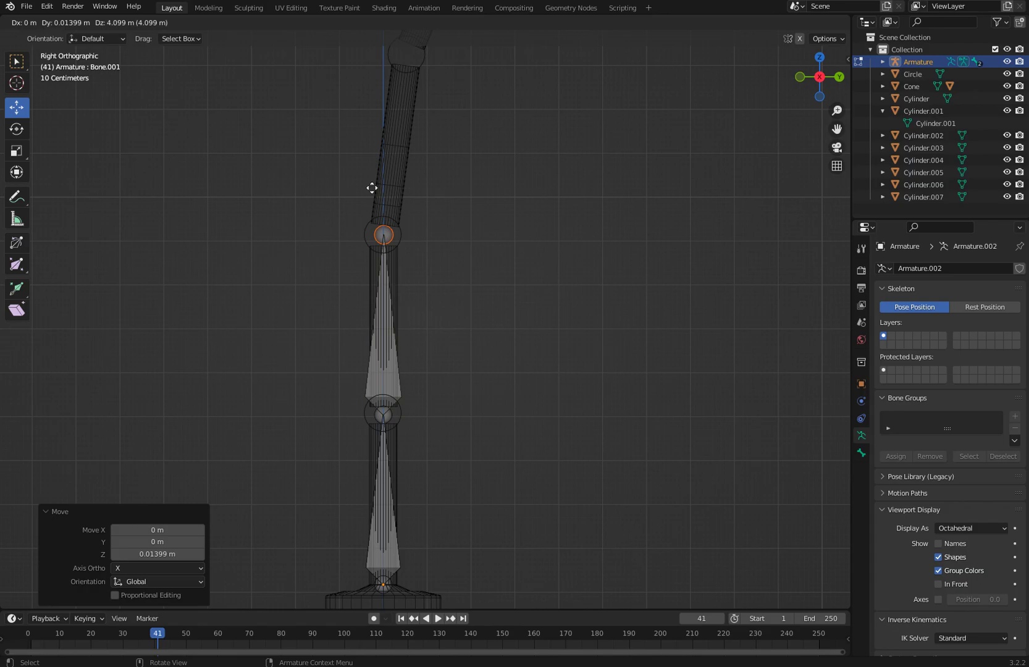
pyautogui.click(372, 188)
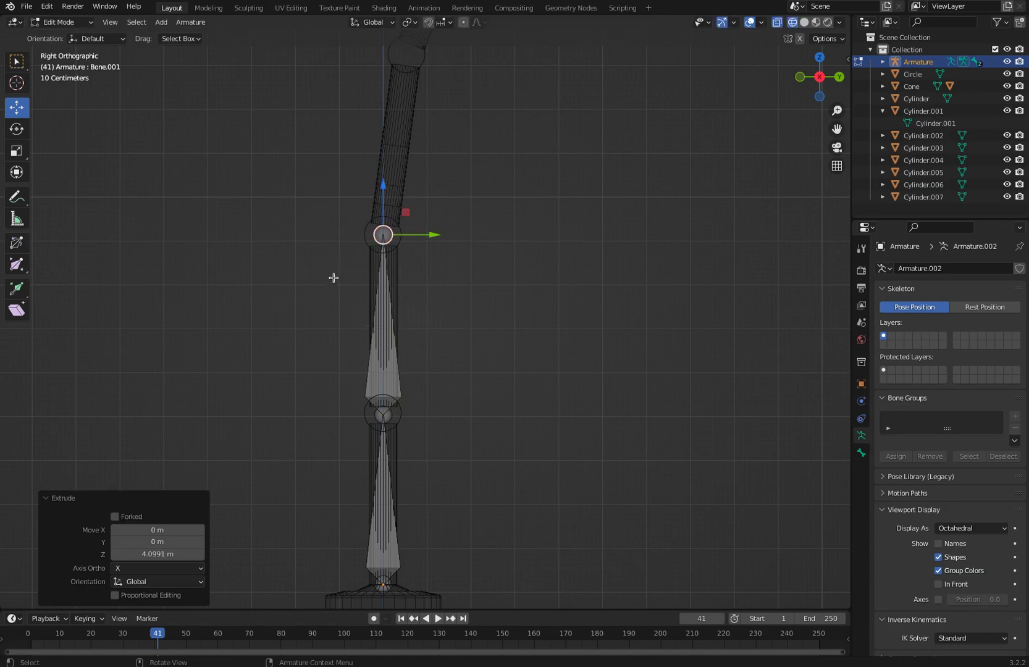
# Step: Extrude a third bone along the tilted arm to the upper joint, about 0.55 m in Y and 4.11 m in Z
pyautogui.keyDown('shift'); pyautogui.moveTo(307, 243); pyautogui.dragTo(284, 583, button='middle'); pyautogui.keyUp('shift')
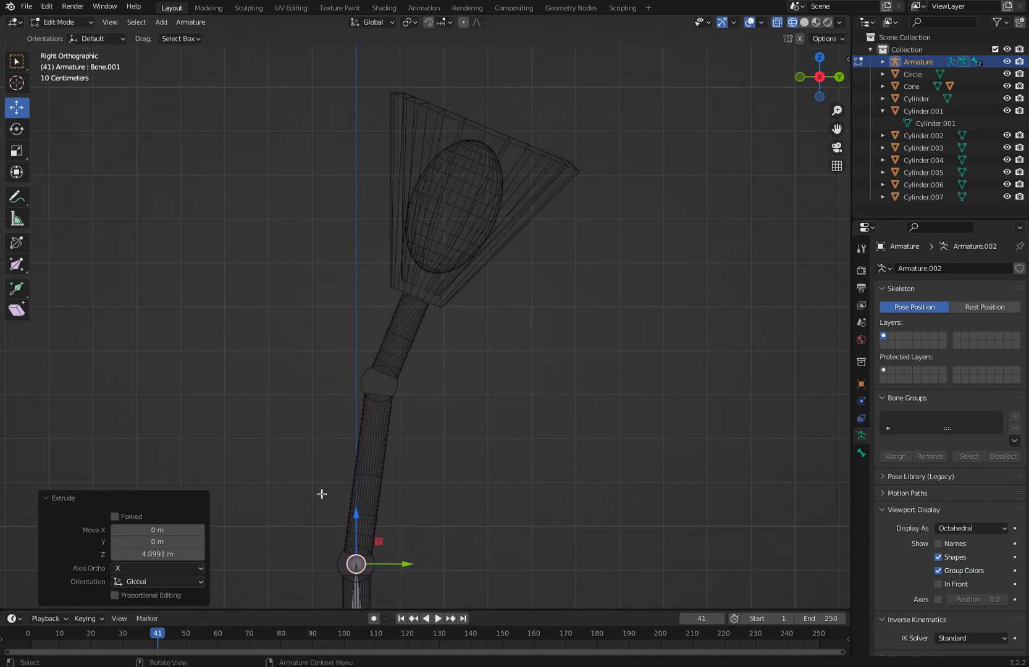
pyautogui.press('e')
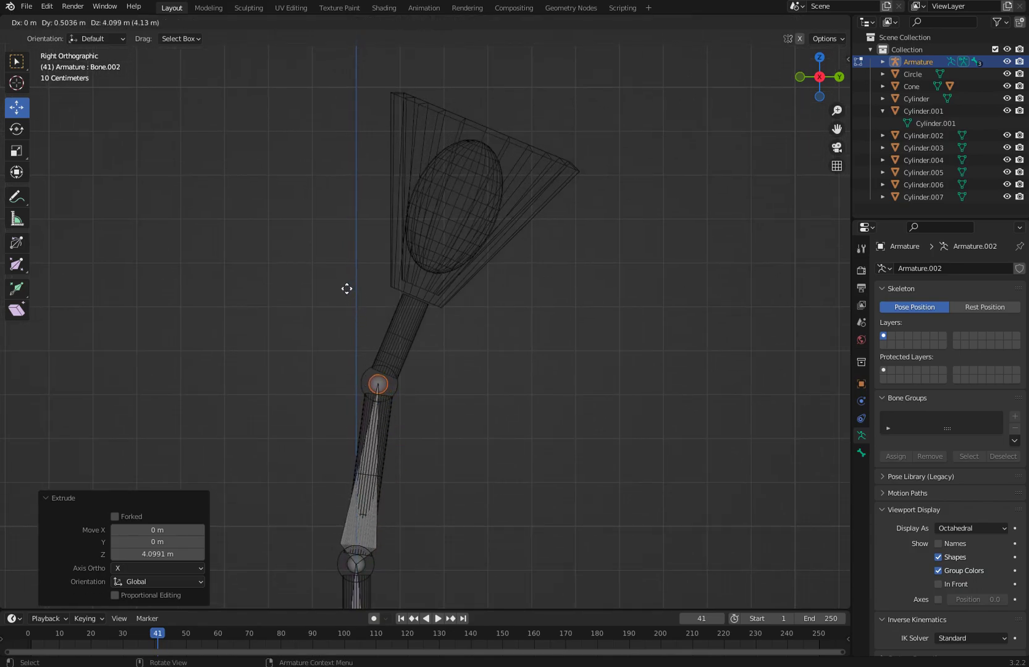
pyautogui.click(349, 288)
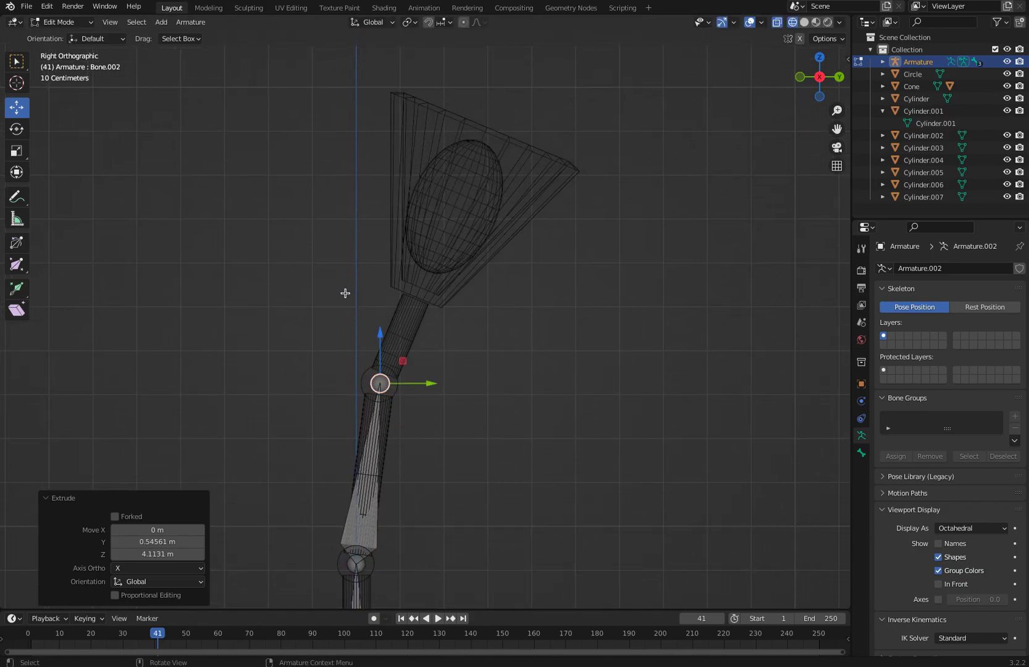
# Step: Extrude a fourth bone about 0.87 m in Y and 2.04 m in Z to the lampshade's base, and return to Object Mode
pyautogui.press('e')
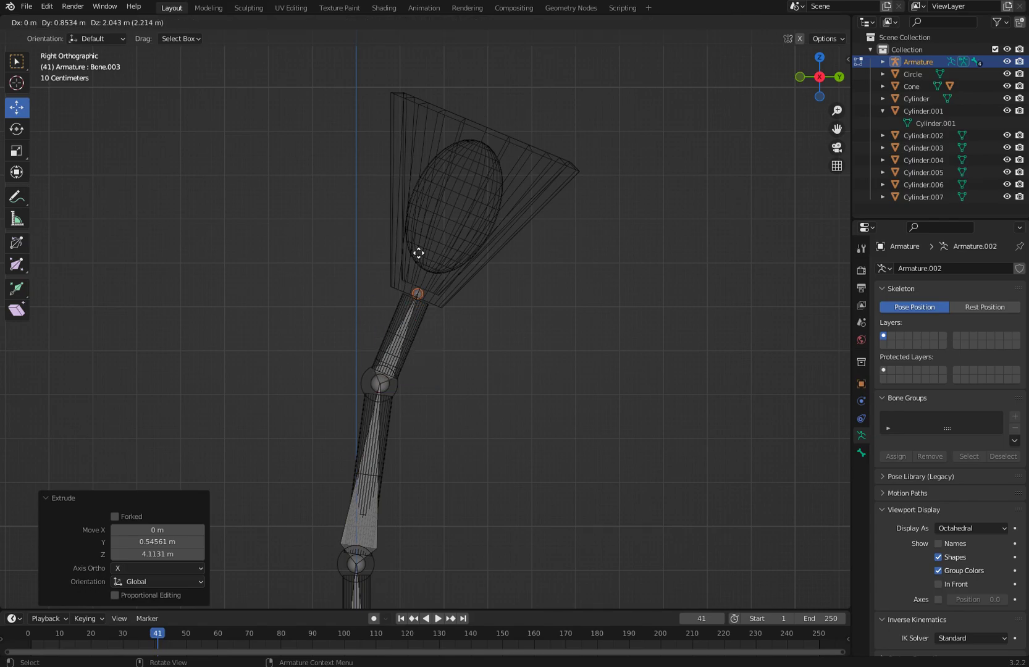
pyautogui.click(419, 253)
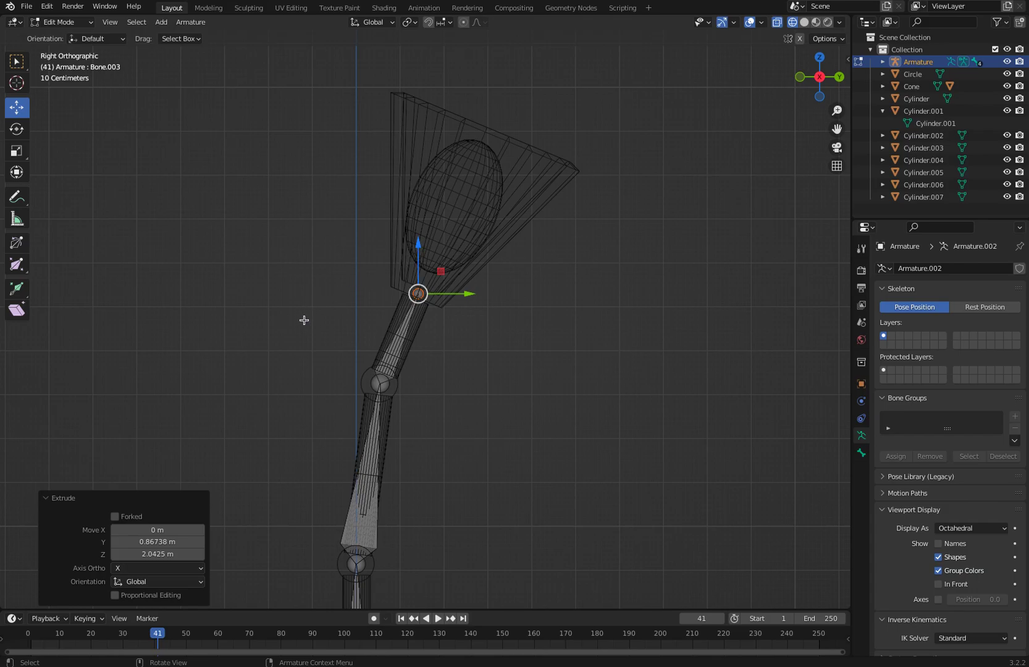
pyautogui.scroll(-2, 312, 358)
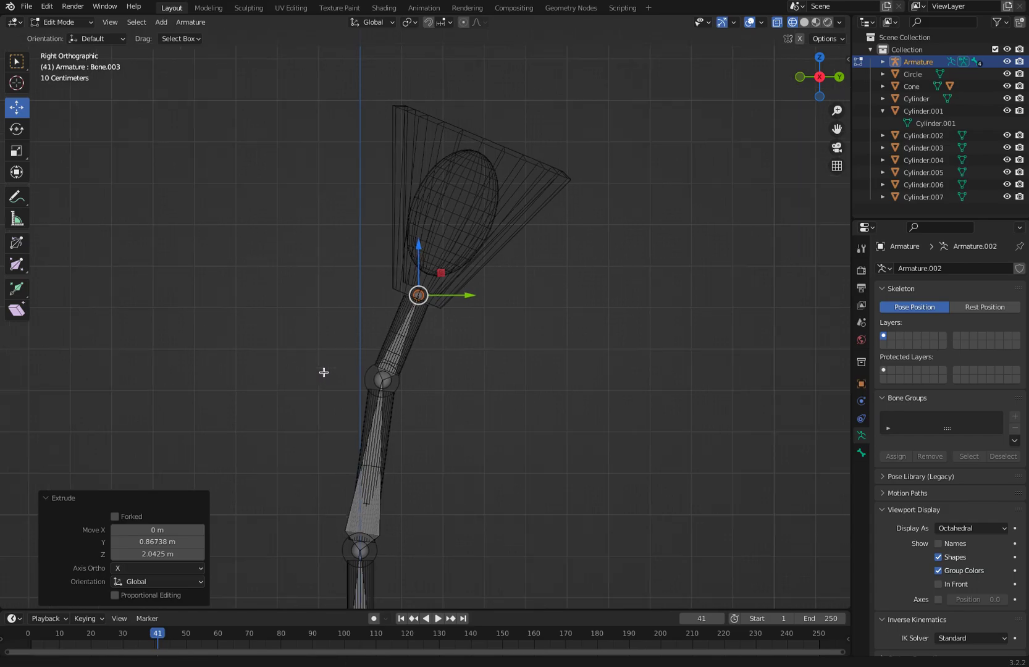
pyautogui.click(430, 273)
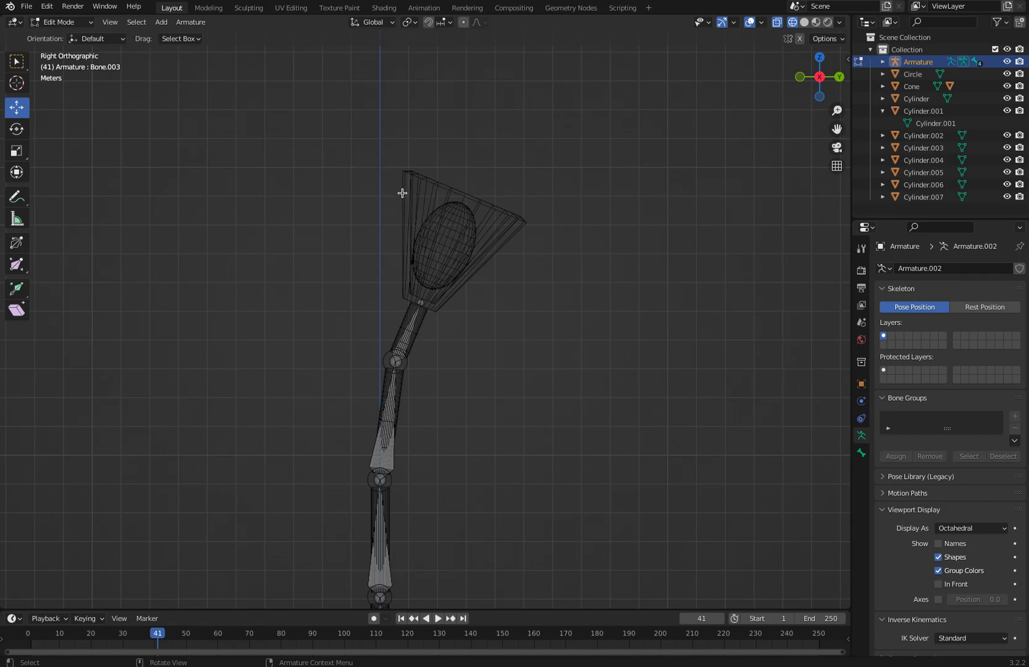
pyautogui.click(60, 22)
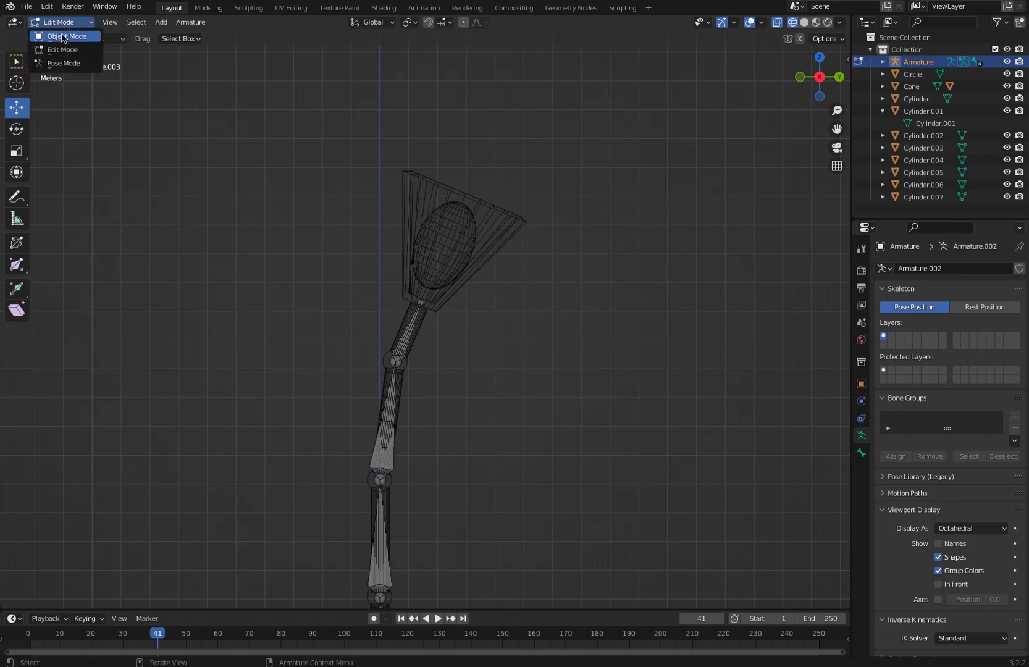
pyautogui.click(63, 36)
# Step: Try rotating the lampshade cone around its origin, undo the rotation and deselect the cone
pyautogui.click(486, 227)
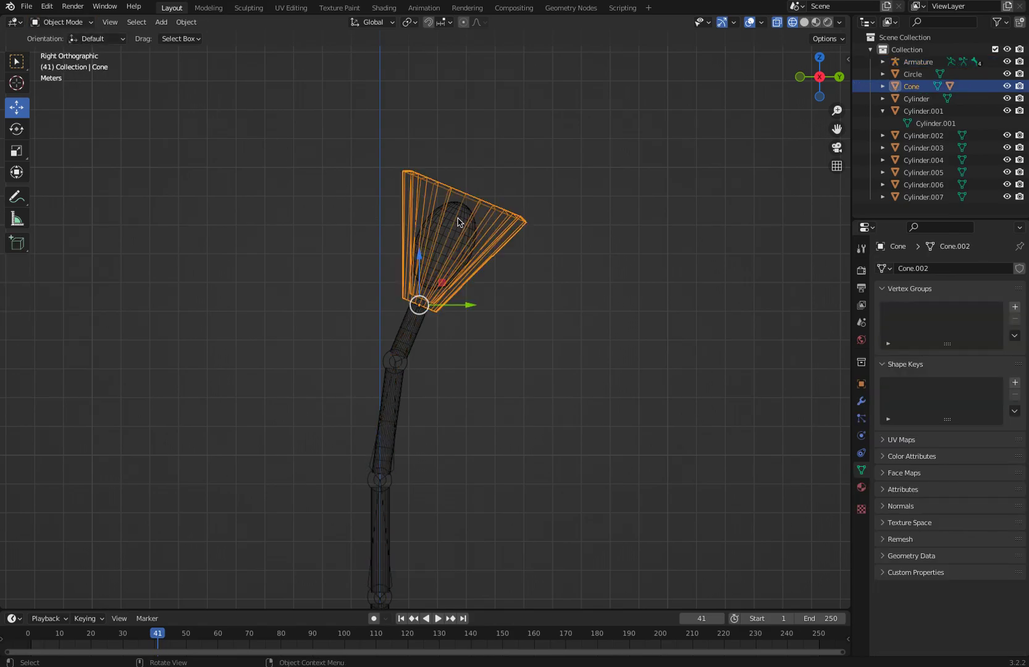
pyautogui.press('r')
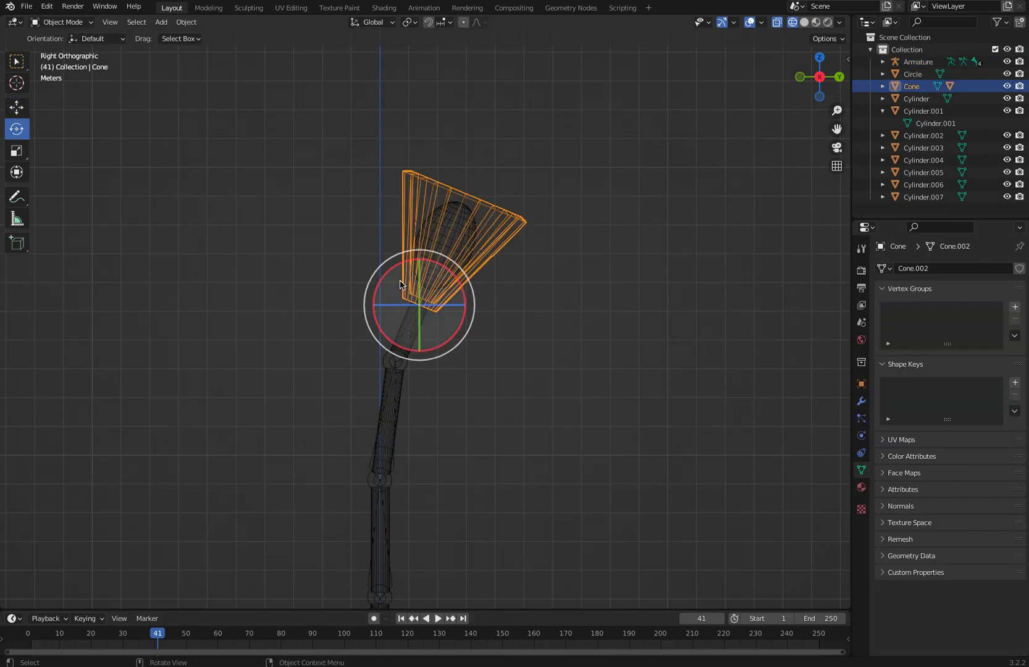
pyautogui.moveTo(395, 265); pyautogui.dragTo(362, 304)
pyautogui.hotkey('ctrl', 'z')
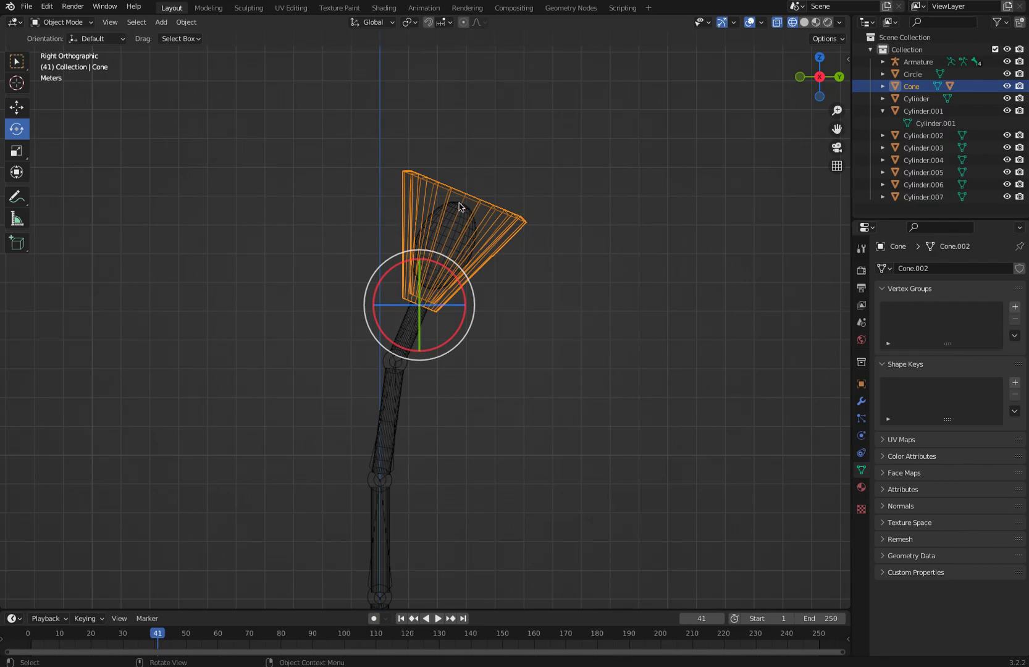
pyautogui.click(318, 296)
pyautogui.keyDown('ctrl'); pyautogui.moveTo(328, 363); pyautogui.dragTo(383, 260, button='middle'); pyautogui.keyUp('ctrl')
pyautogui.keyDown('ctrl'); pyautogui.moveTo(370, 355); pyautogui.dragTo(372, 408, button='middle'); pyautogui.keyUp('ctrl')
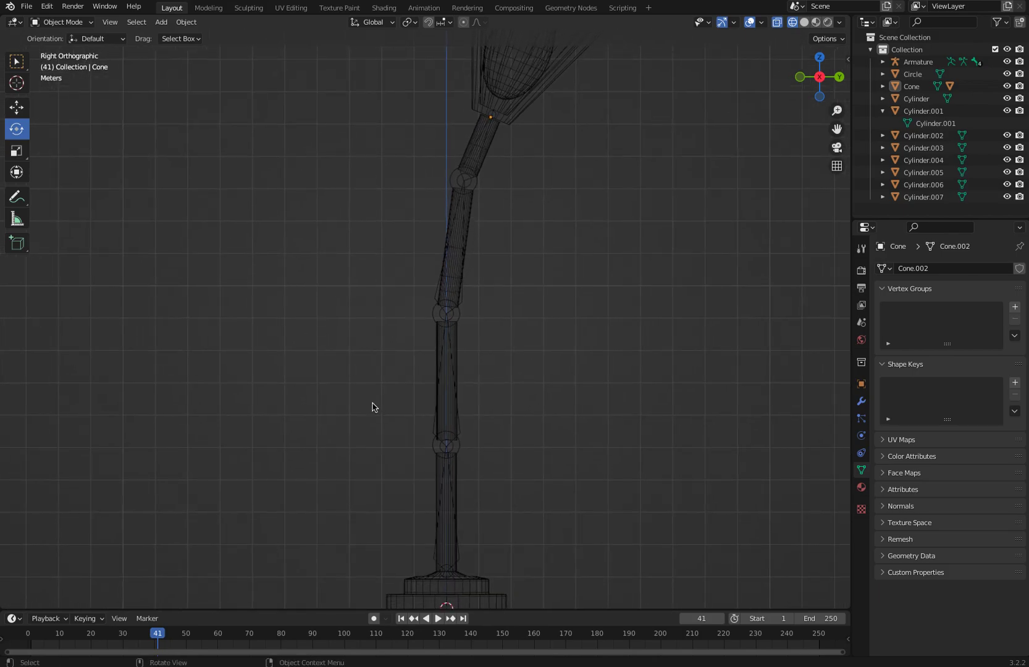
# Step: Expand the armature's hierarchy in the outliner down to its fourth bone to examine the bone chain
pyautogui.click(456, 474)
pyautogui.click(329, 364)
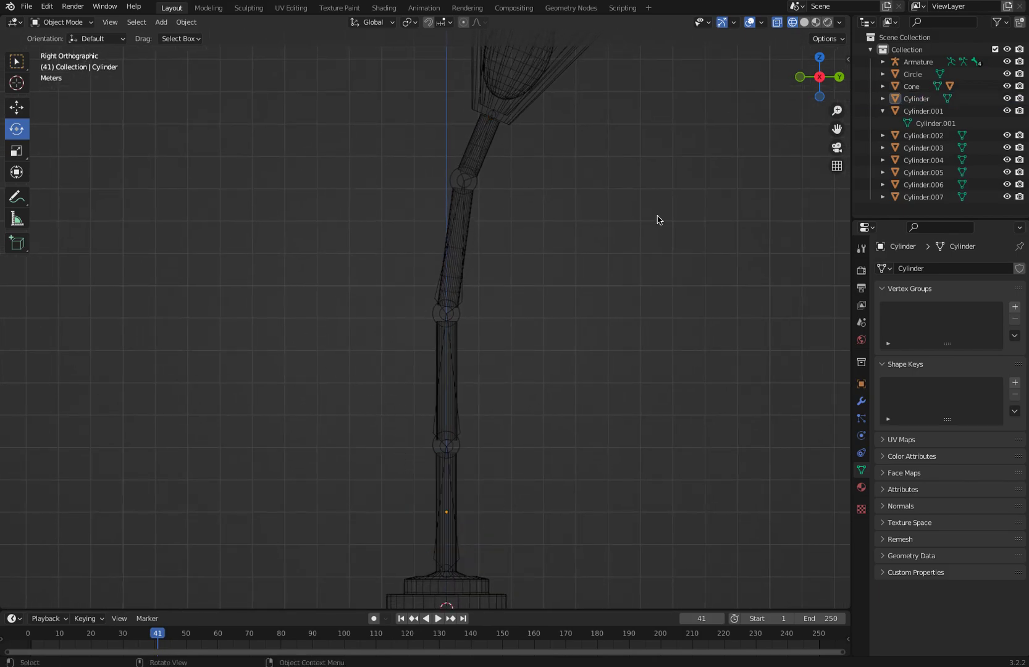
pyautogui.click(883, 62)
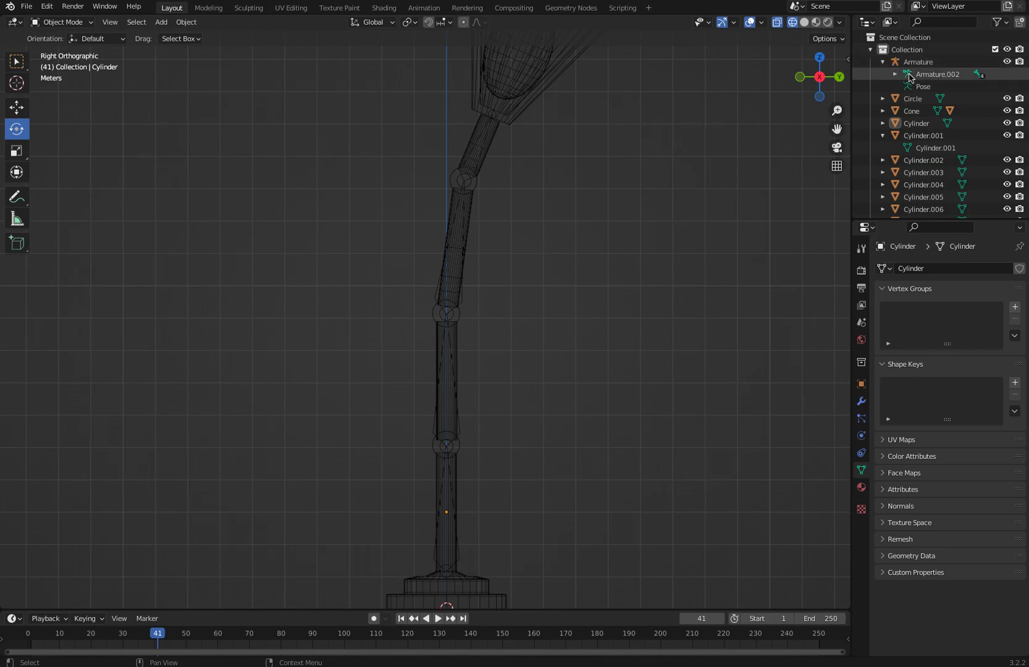
pyautogui.click(894, 74)
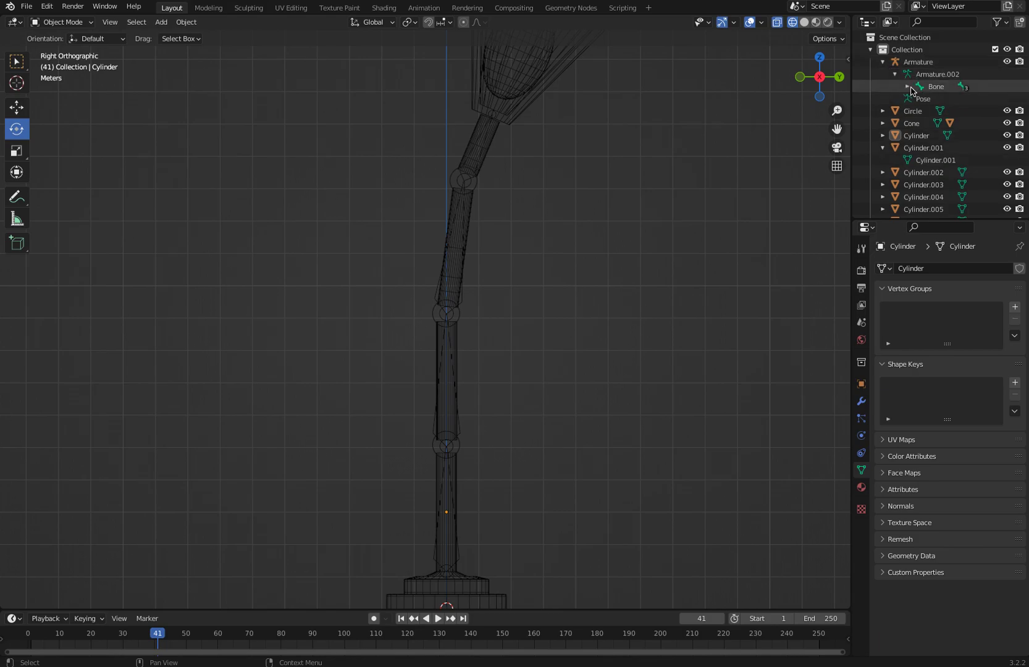
pyautogui.click(908, 87)
pyautogui.click(920, 99)
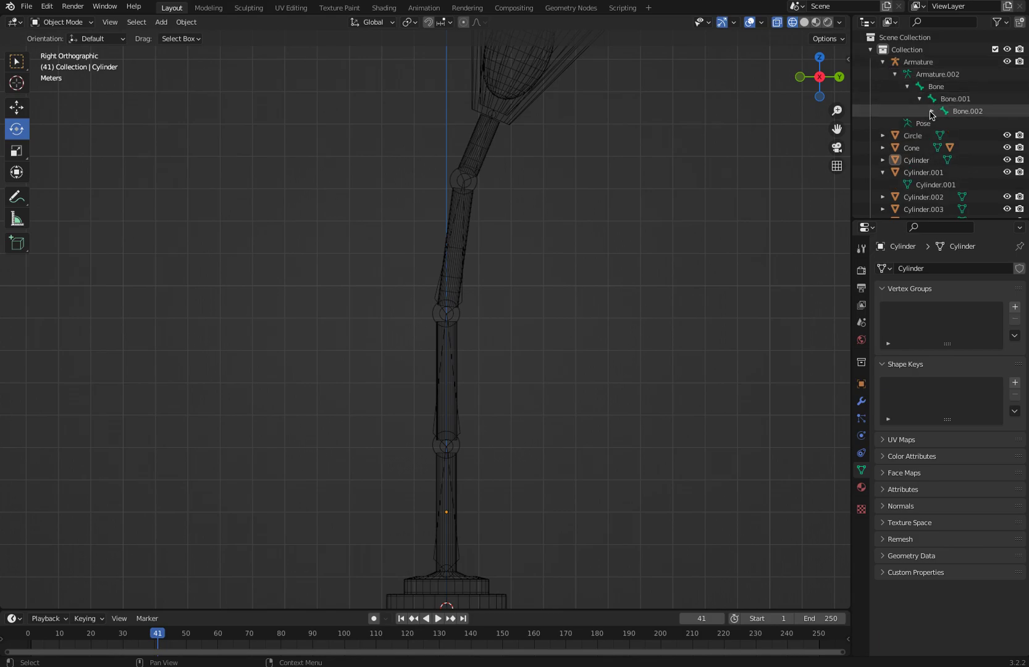
pyautogui.click(931, 112)
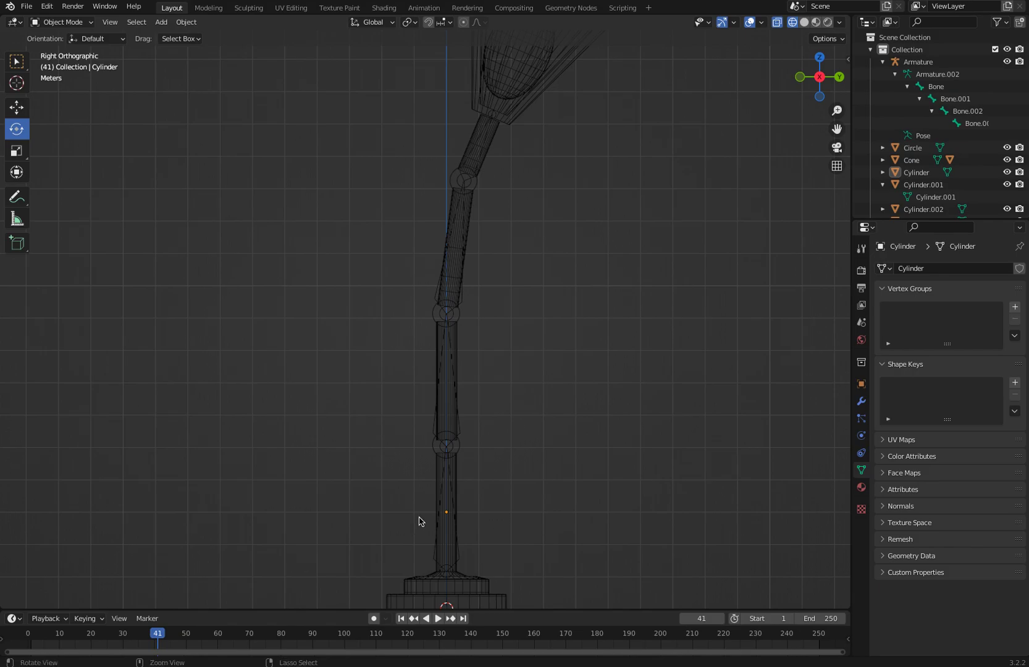
# Step: Try rotating the whole armature around its base in Object Mode and undo the rotation
pyautogui.keyDown('shift'); pyautogui.moveTo(414, 479); pyautogui.dragTo(421, 409, button='middle'); pyautogui.keyUp('shift')
pyautogui.scroll(2, 347, 393)
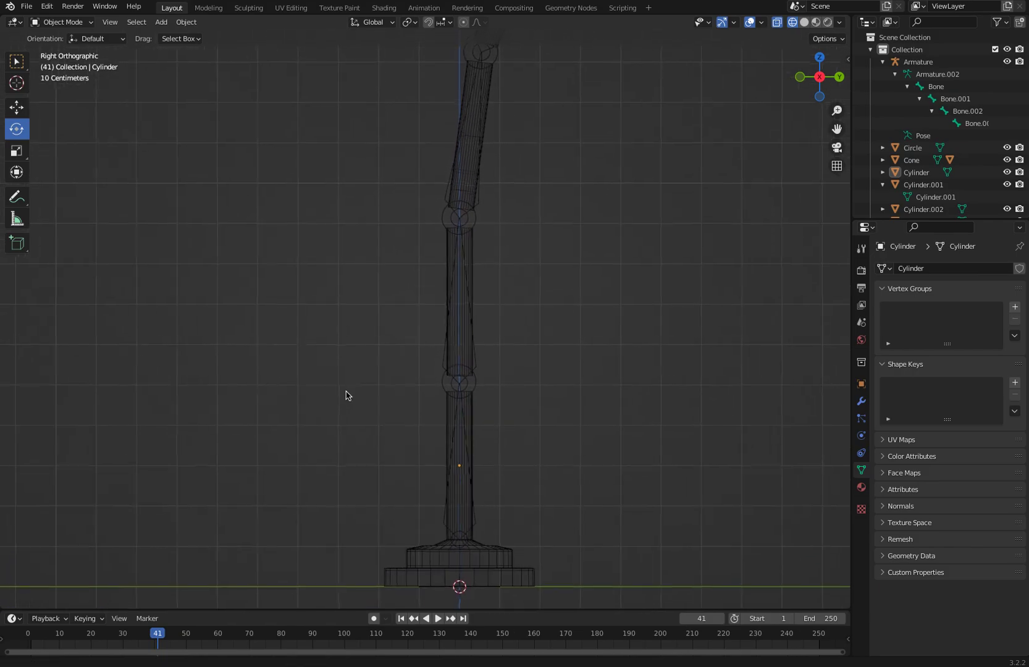
pyautogui.click(474, 582)
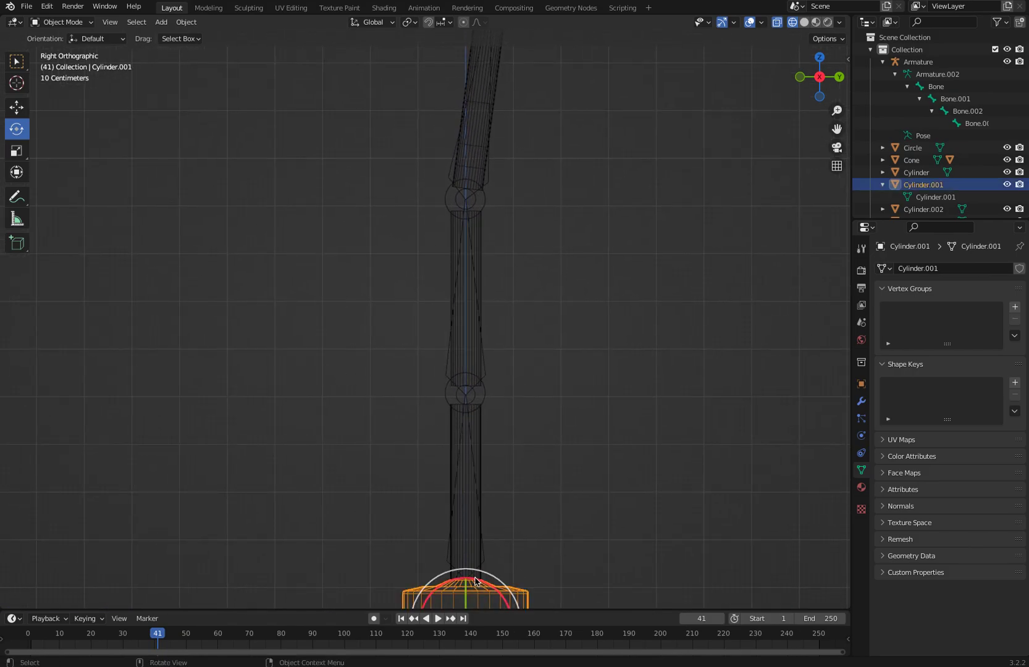
pyautogui.click(472, 579)
pyautogui.click(466, 590)
pyautogui.click(470, 591)
pyautogui.moveTo(459, 541); pyautogui.dragTo(422, 535)
pyautogui.hotkey('ctrl', 'z')
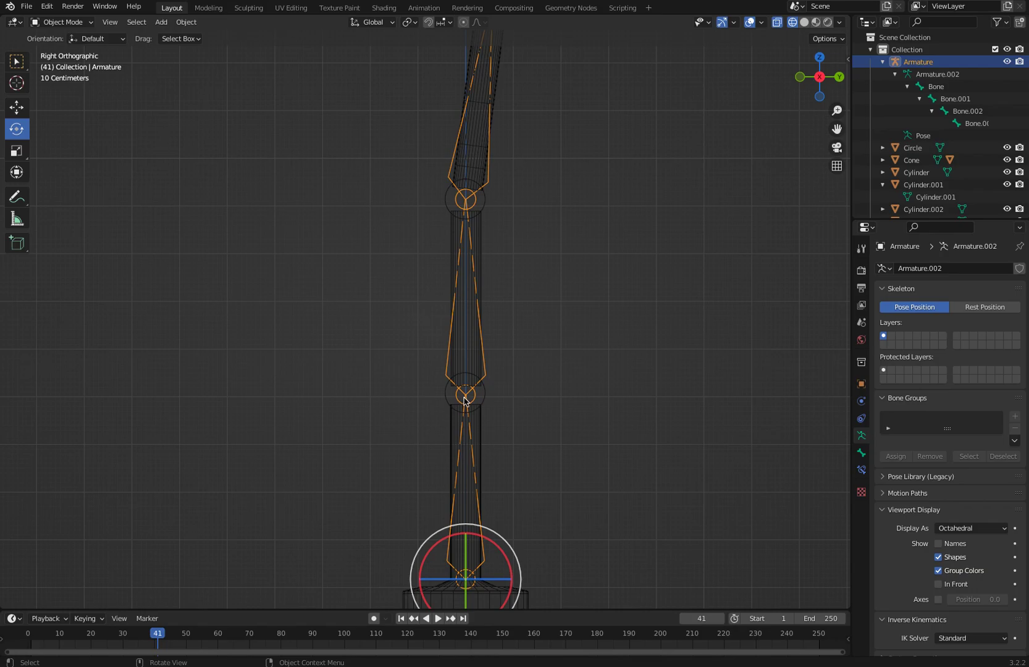
# Step: Switch the armature to Pose Mode, test-rotate the second bone about 58° around X, and undo the rotation
pyautogui.click(412, 386)
pyautogui.click(456, 396)
pyautogui.click(62, 23)
pyautogui.click(62, 63)
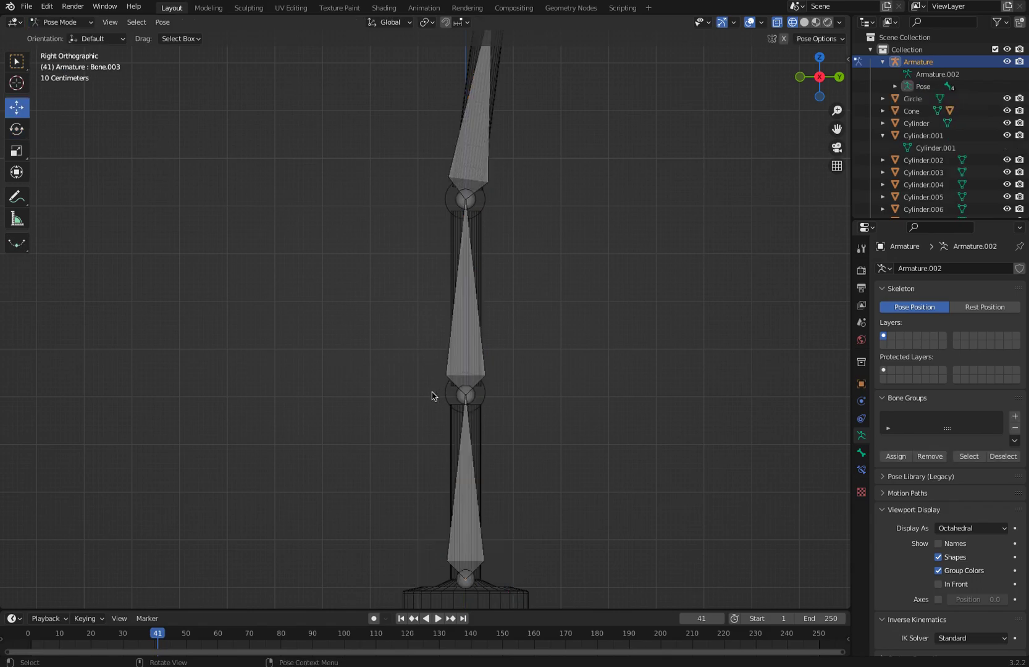
pyautogui.click(463, 395)
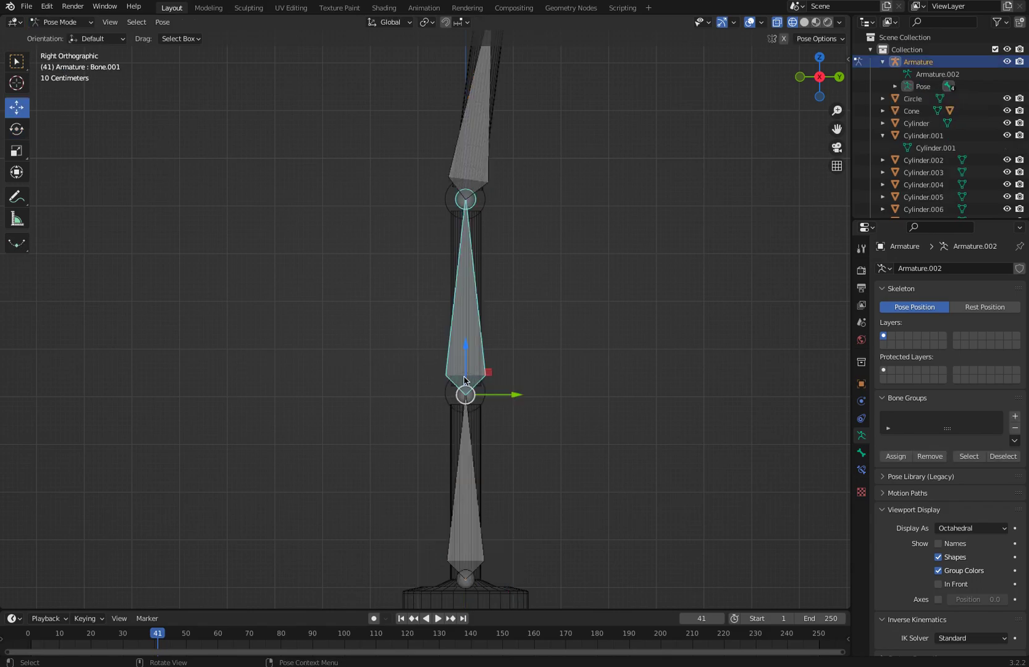
pyautogui.hotkey('shift', 'space')
pyautogui.press('r')
pyautogui.moveTo(470, 350); pyautogui.dragTo(424, 348)
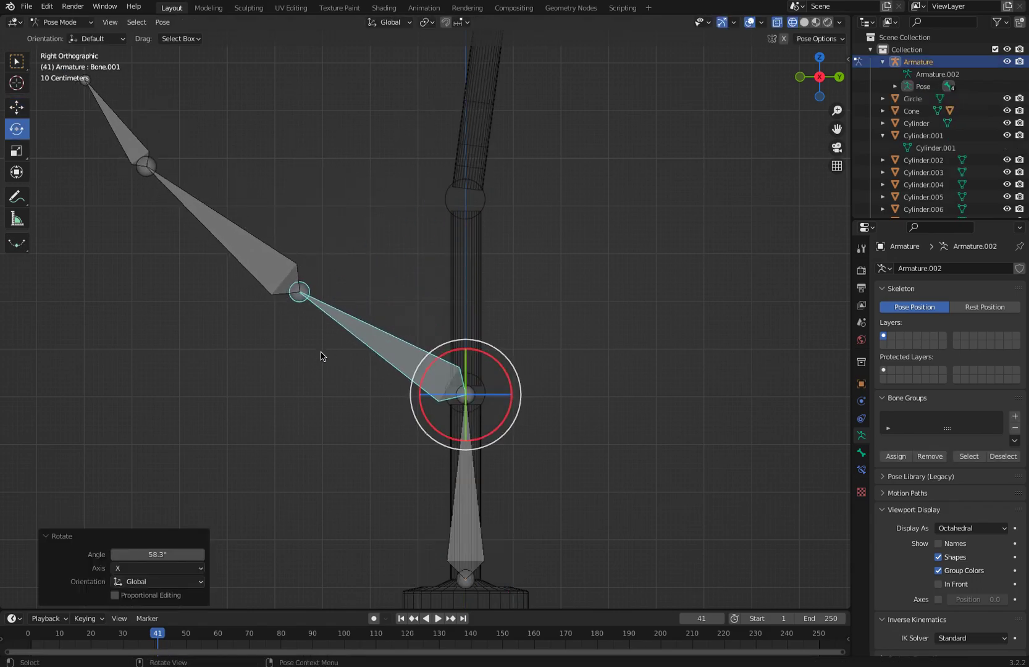
pyautogui.hotkey('ctrl', 'z')
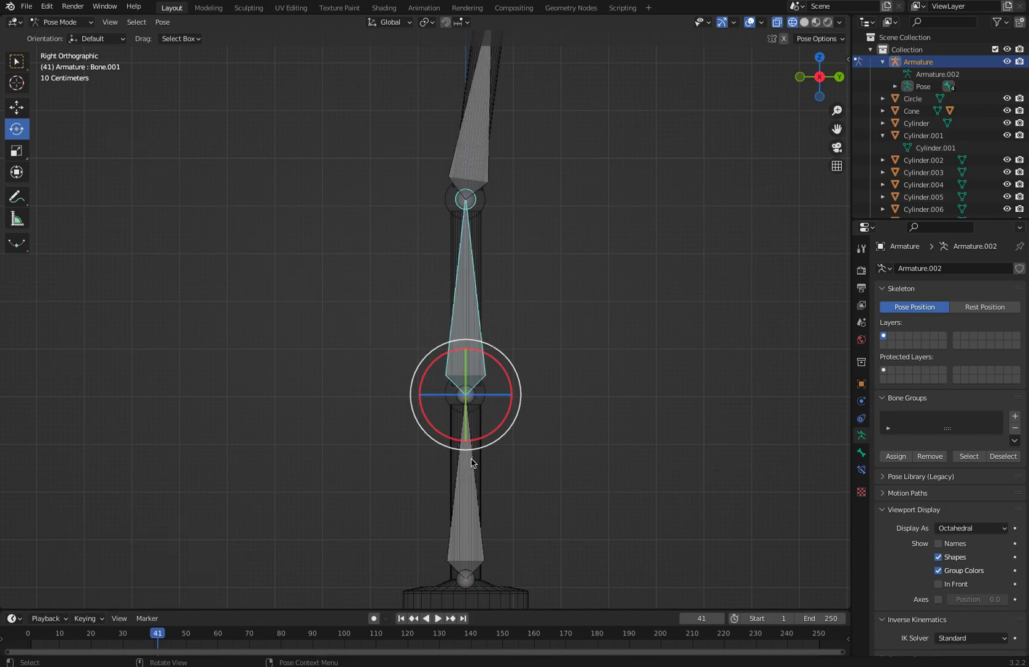
# Step: Keep the transform orientation at Default and return the armature to Object Mode
pyautogui.click(93, 39)
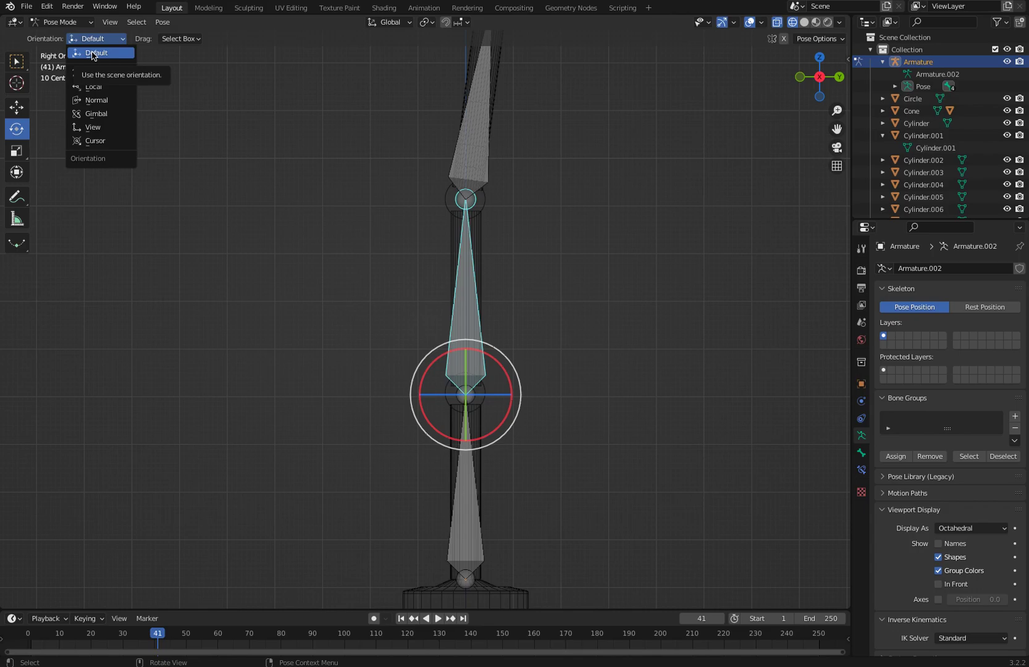
pyautogui.click(111, 58)
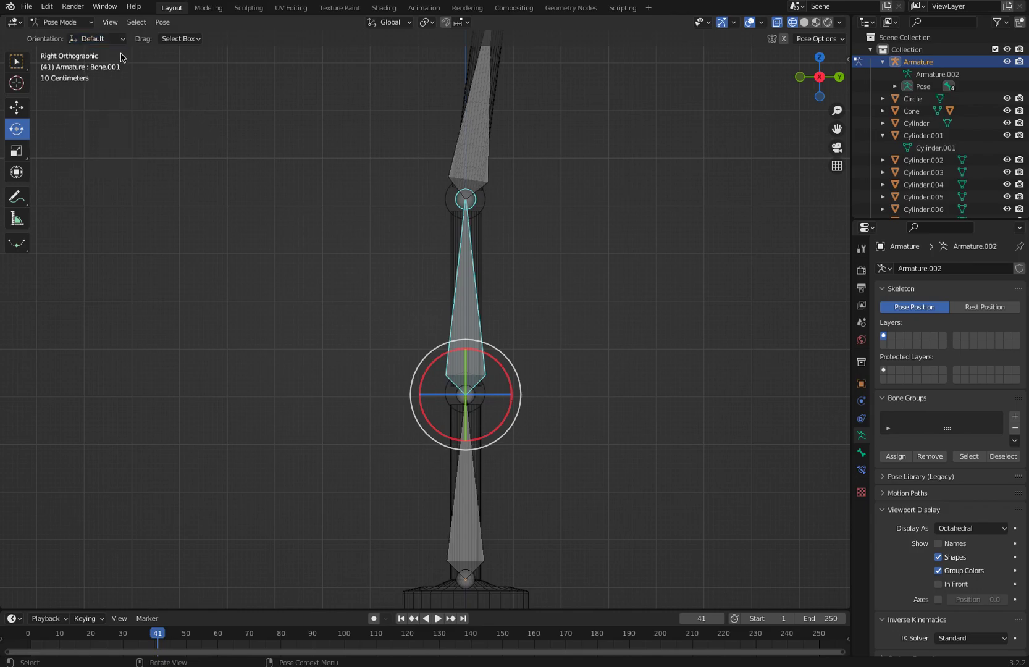
pyautogui.click(62, 22)
pyautogui.click(61, 35)
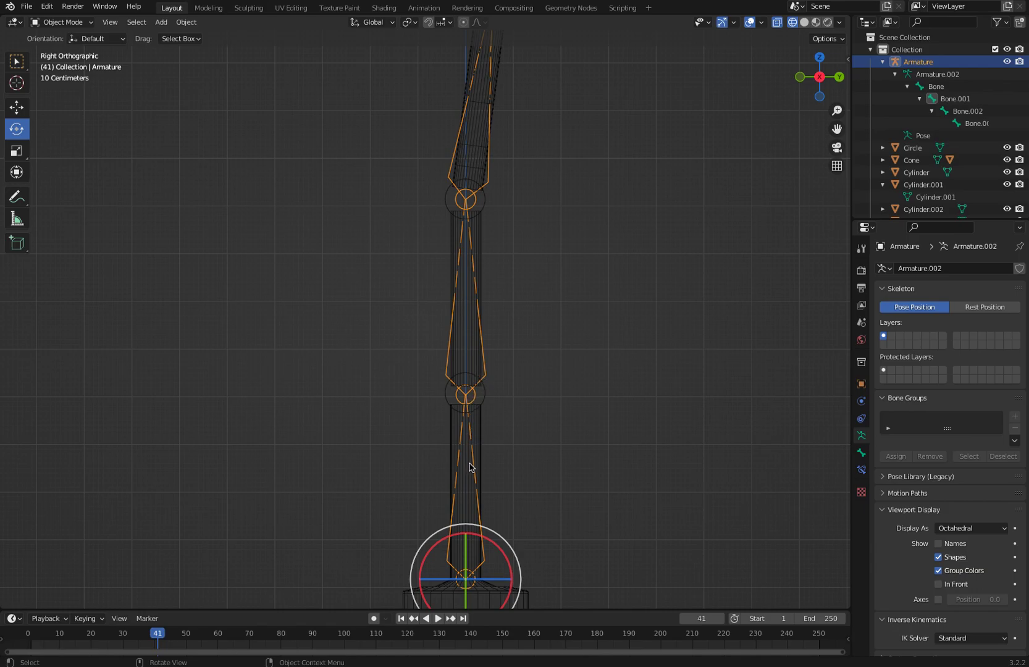
# Step: Parent the lowest arm cylinder to the first bone in Pose Mode with the Bone option, and return to Object Mode
pyautogui.click(476, 431)
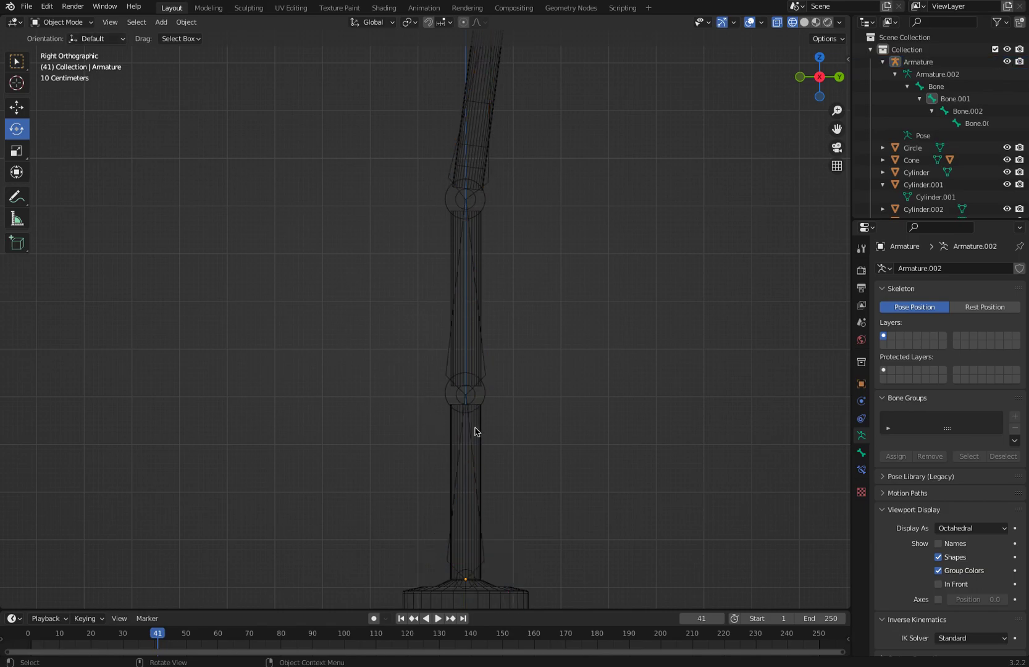
pyautogui.click(476, 431)
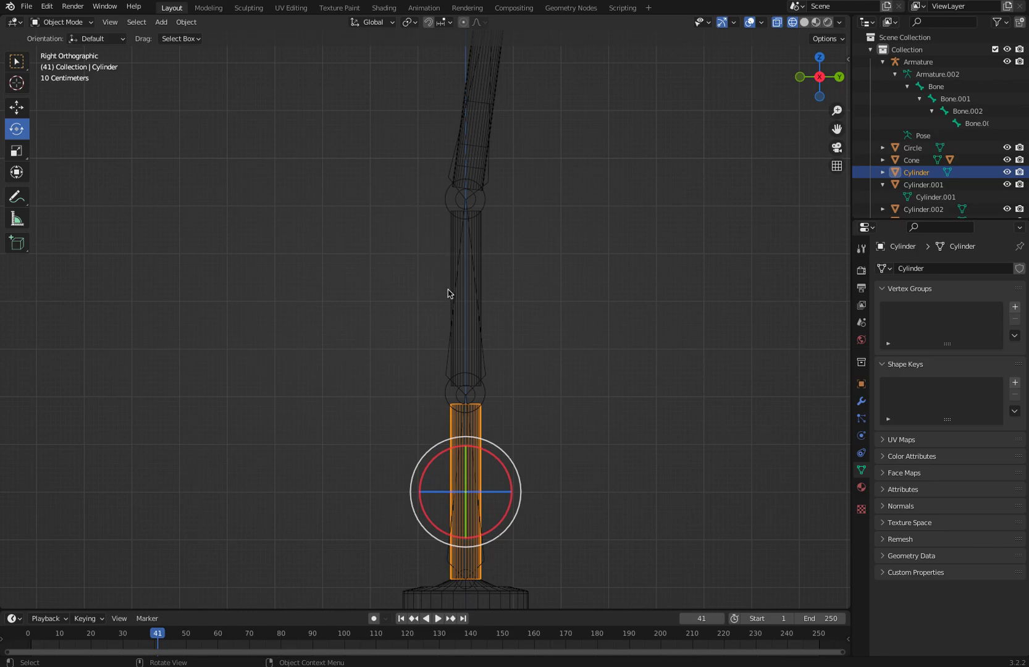
pyautogui.keyDown('shift'); pyautogui.click(458, 400); pyautogui.keyUp('shift')
pyautogui.click(62, 23)
pyautogui.click(57, 63)
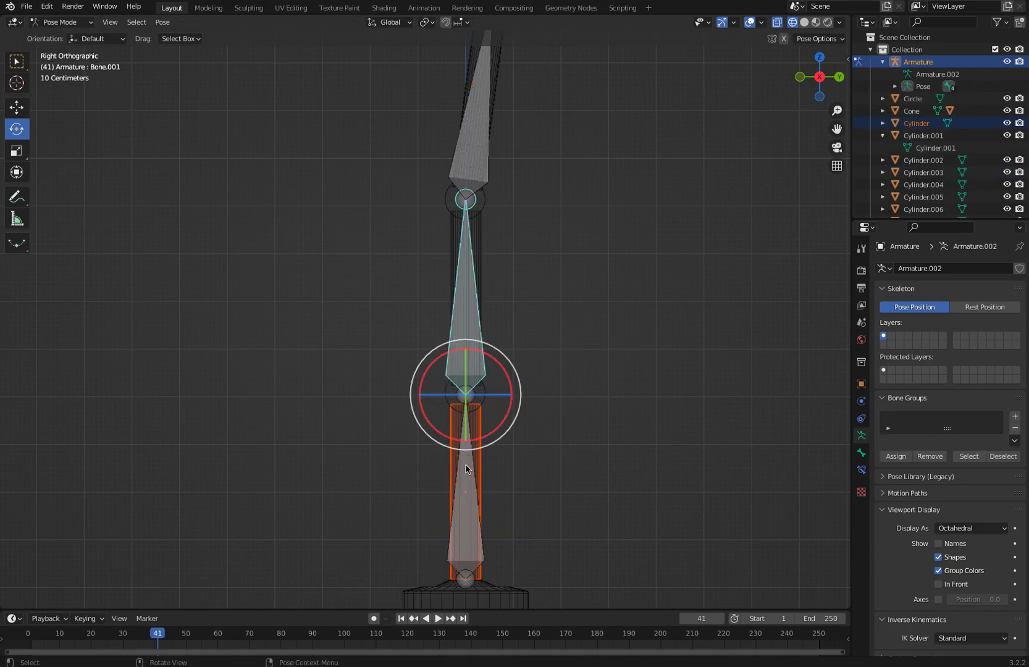
pyautogui.click(467, 483)
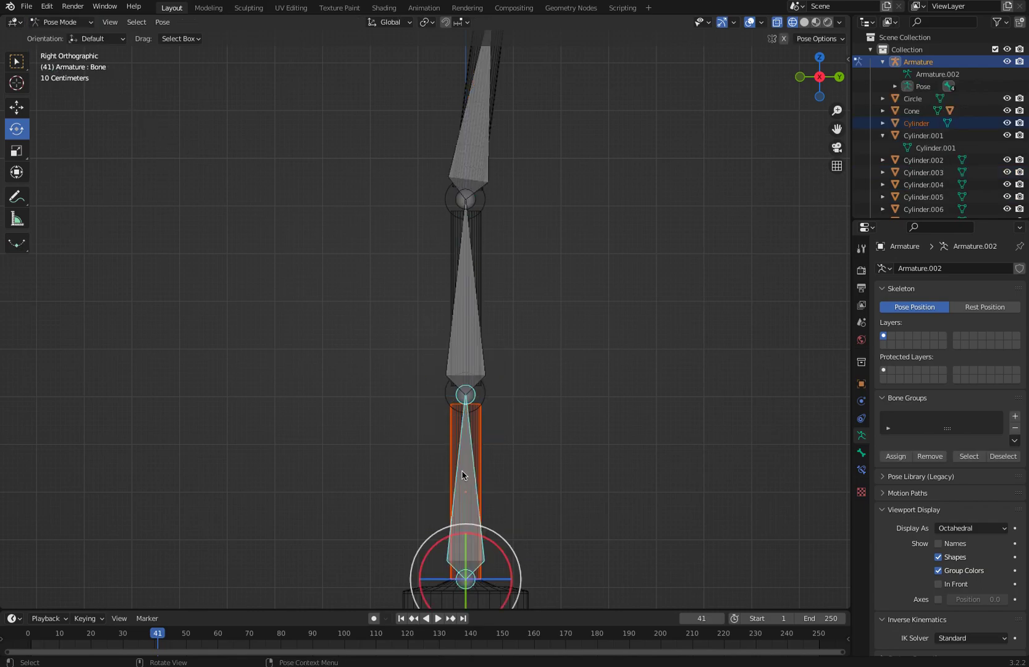
pyautogui.press('super+p')
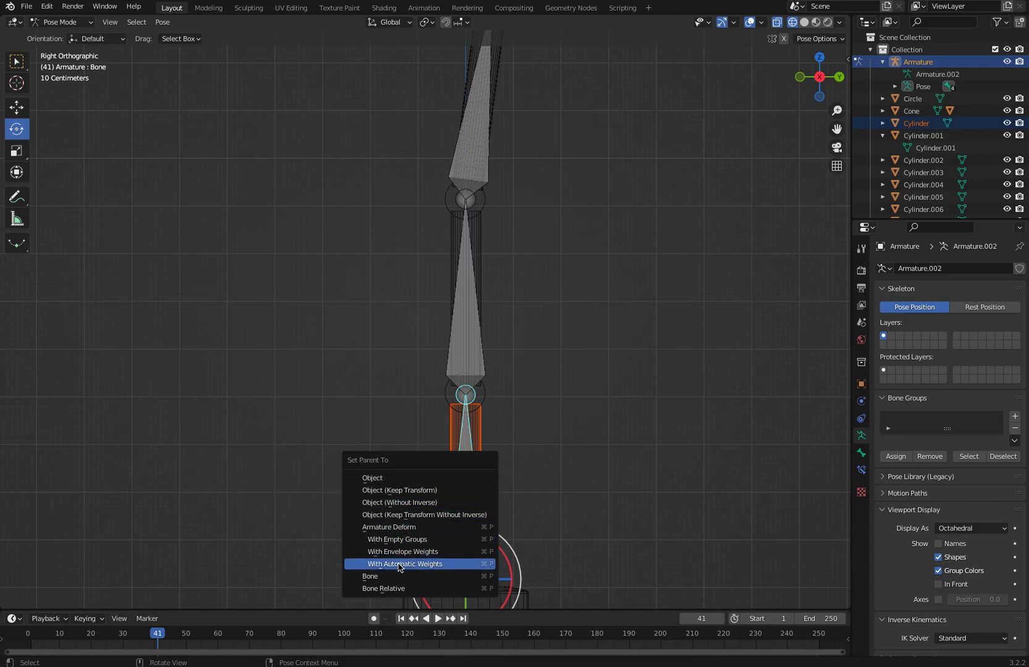
pyautogui.click(400, 575)
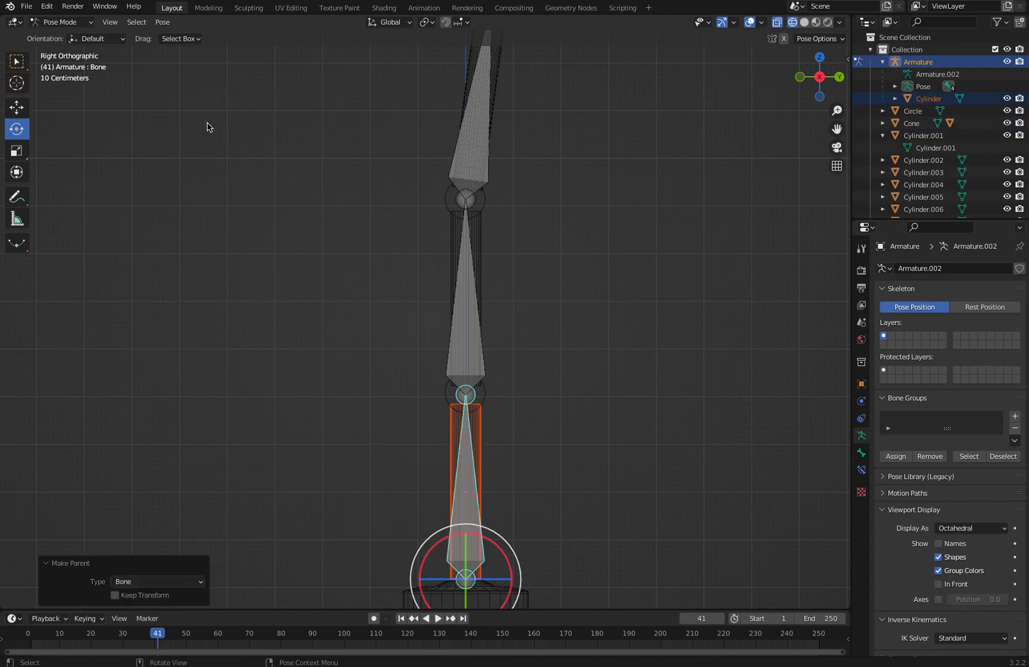
pyautogui.click(60, 21)
pyautogui.click(62, 37)
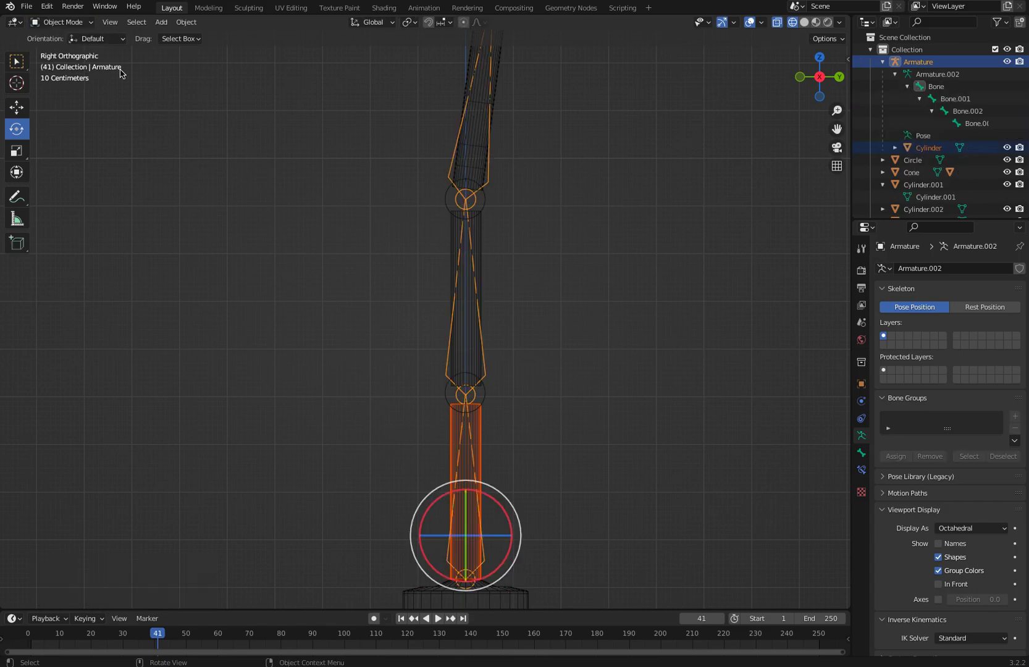
# Step: Parent the joint at the first bone's tip to the first bone in Pose Mode with the Bone option
pyautogui.click(385, 310)
pyautogui.click(483, 402)
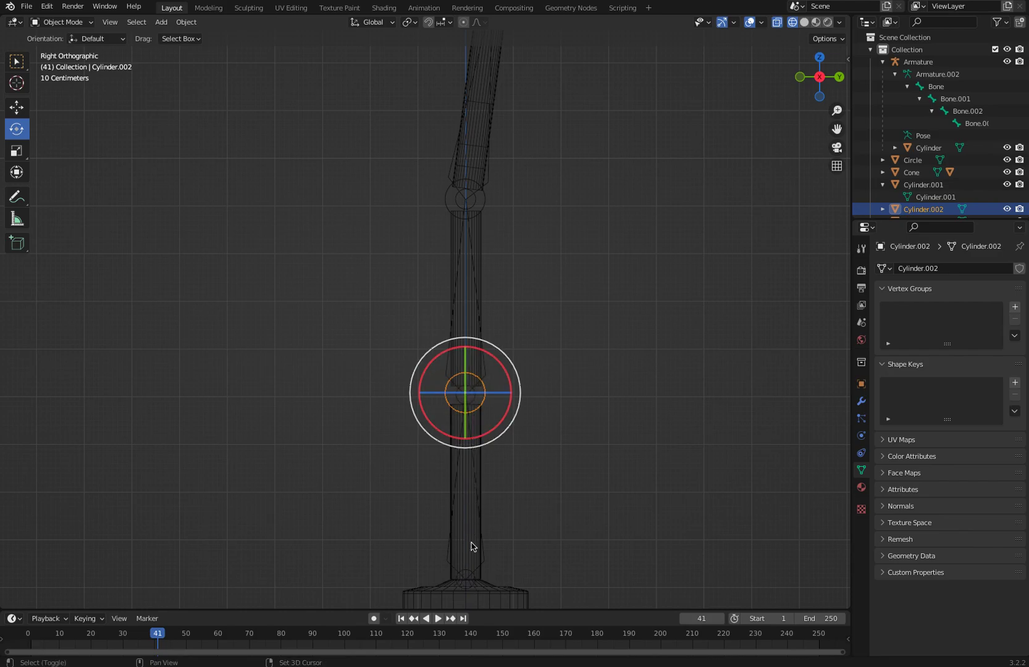
pyautogui.keyDown('shift'); pyautogui.click(472, 597); pyautogui.keyUp('shift')
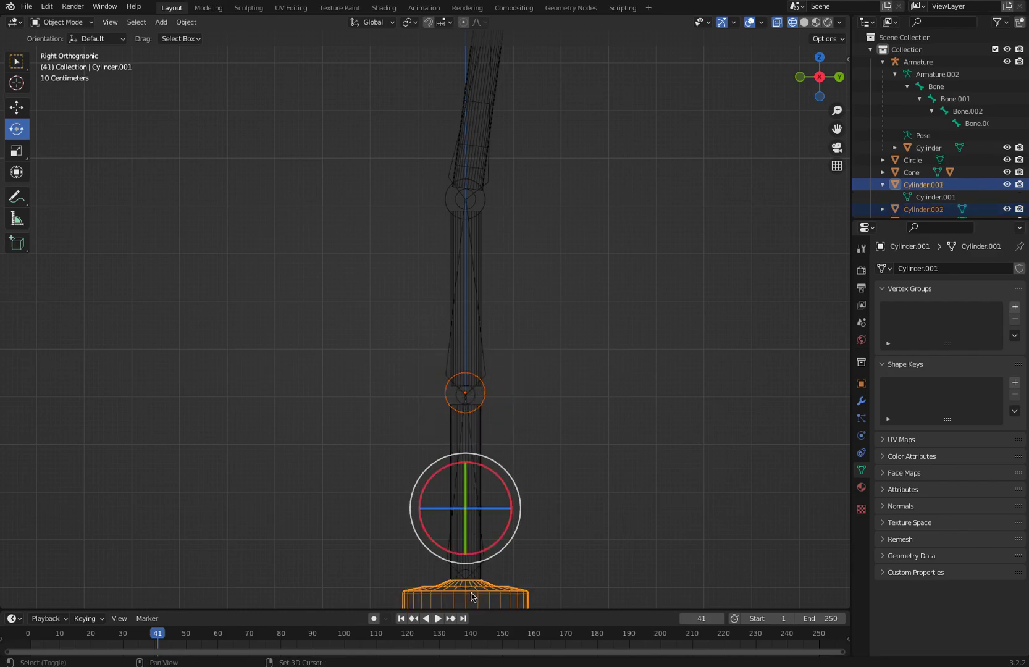
pyautogui.click(375, 459)
pyautogui.click(483, 392)
pyautogui.keyDown('shift'); pyautogui.click(465, 403); pyautogui.keyUp('shift')
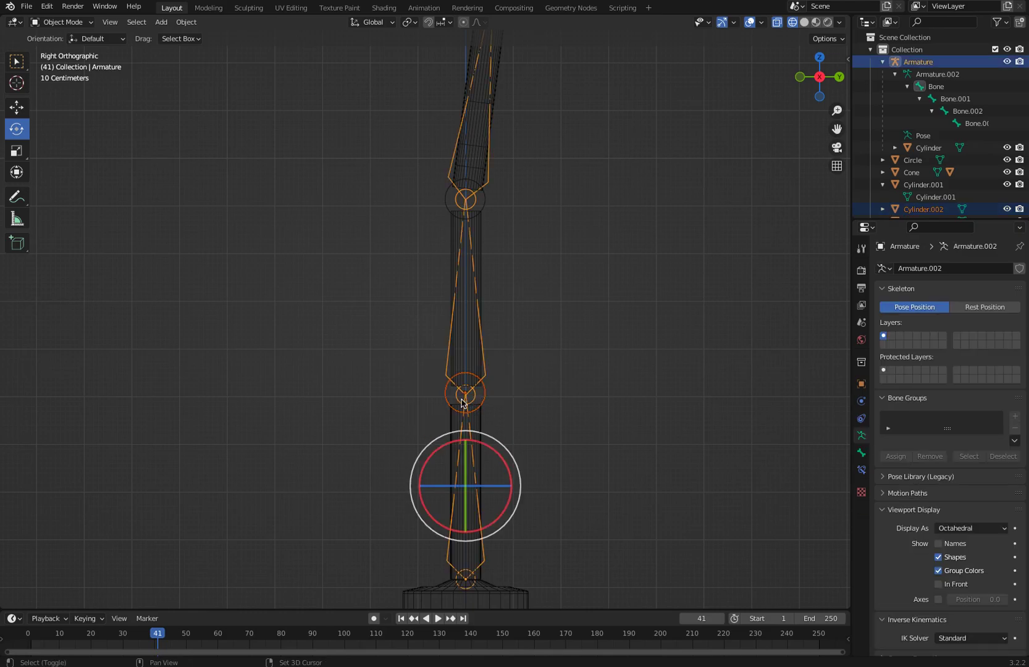
pyautogui.click(57, 23)
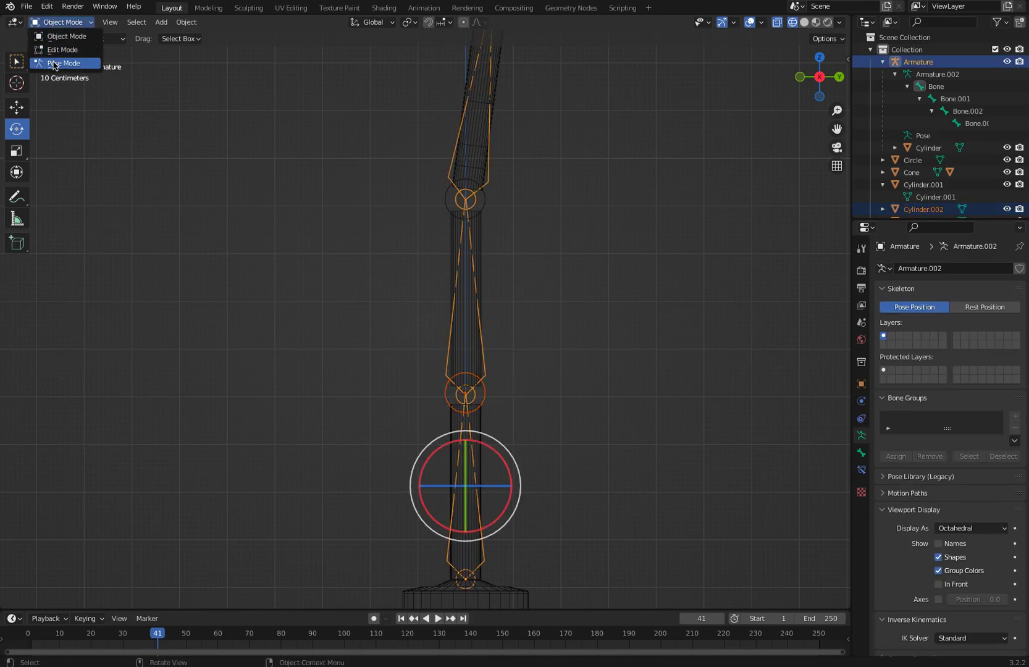
pyautogui.click(62, 63)
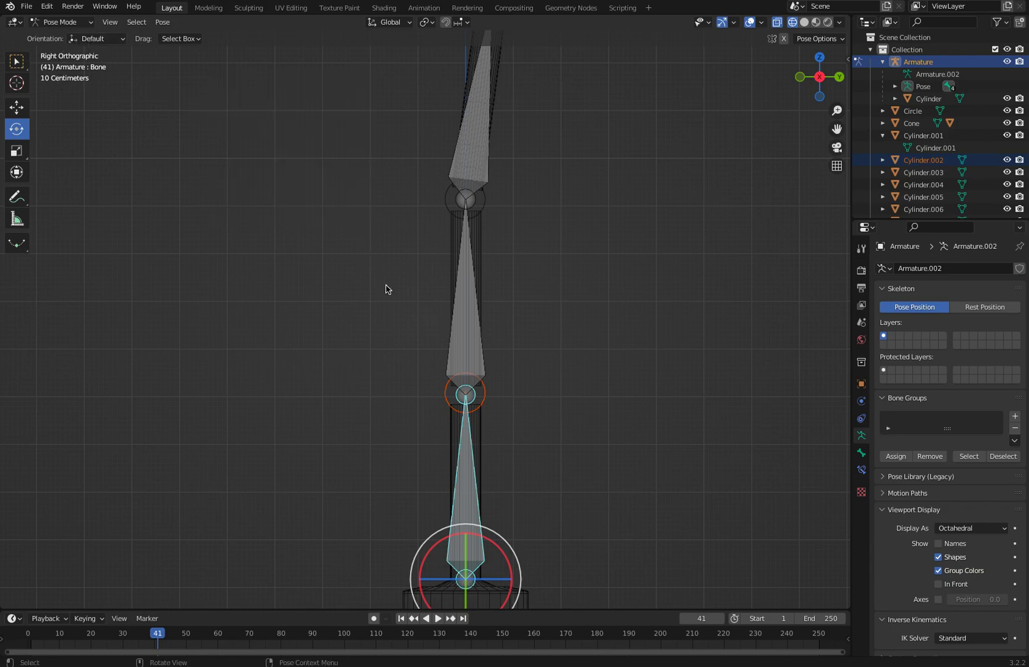
pyautogui.hotkey('ctrl', 'p')
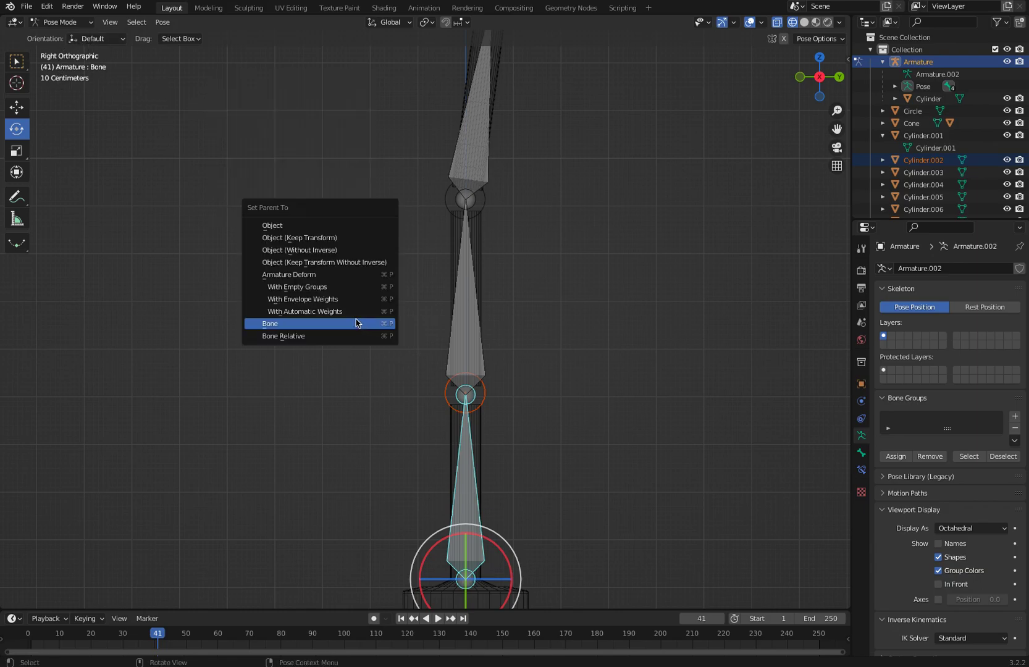
pyautogui.click(291, 322)
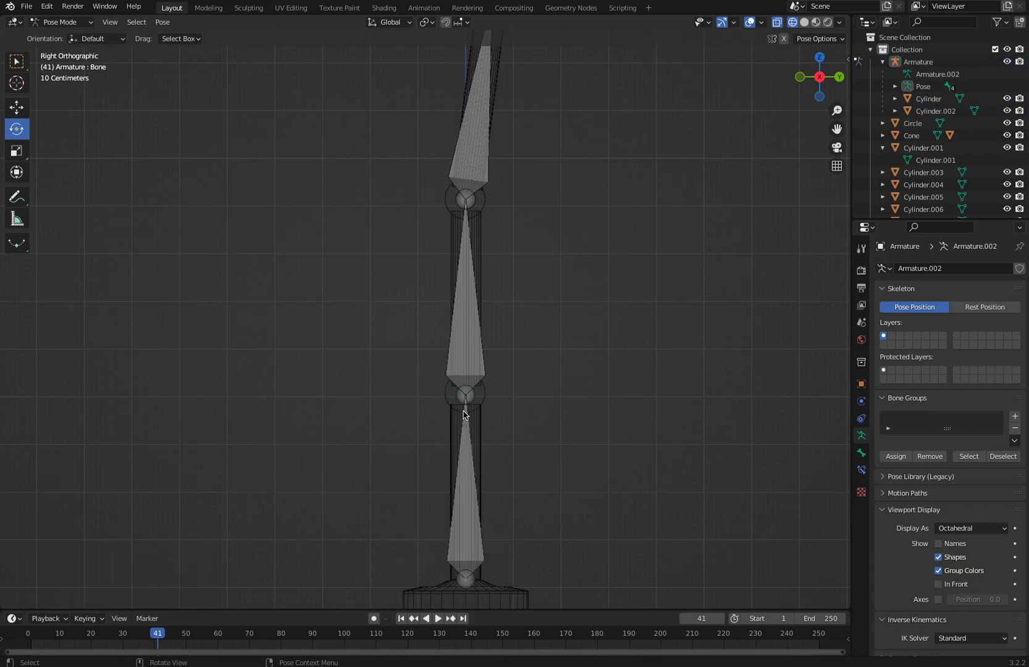
# Step: Test the parenting by rotating the first bone about 40° around X, undo the rotation, and deselect all bones
pyautogui.click(460, 581)
pyautogui.moveTo(471, 533); pyautogui.dragTo(437, 538)
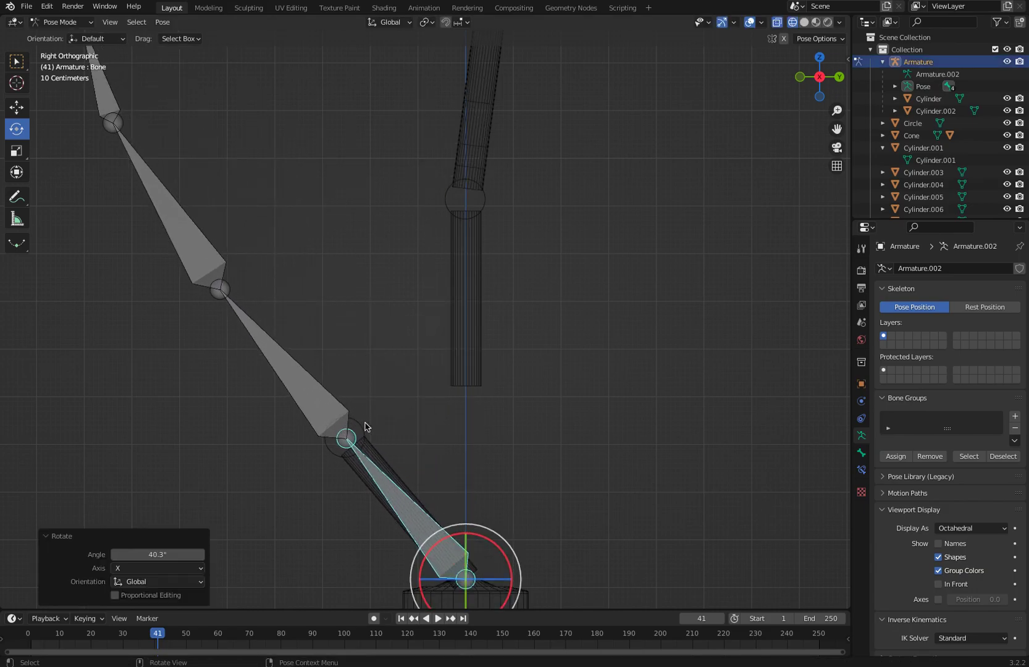
pyautogui.hotkey('ctrl', 'z')
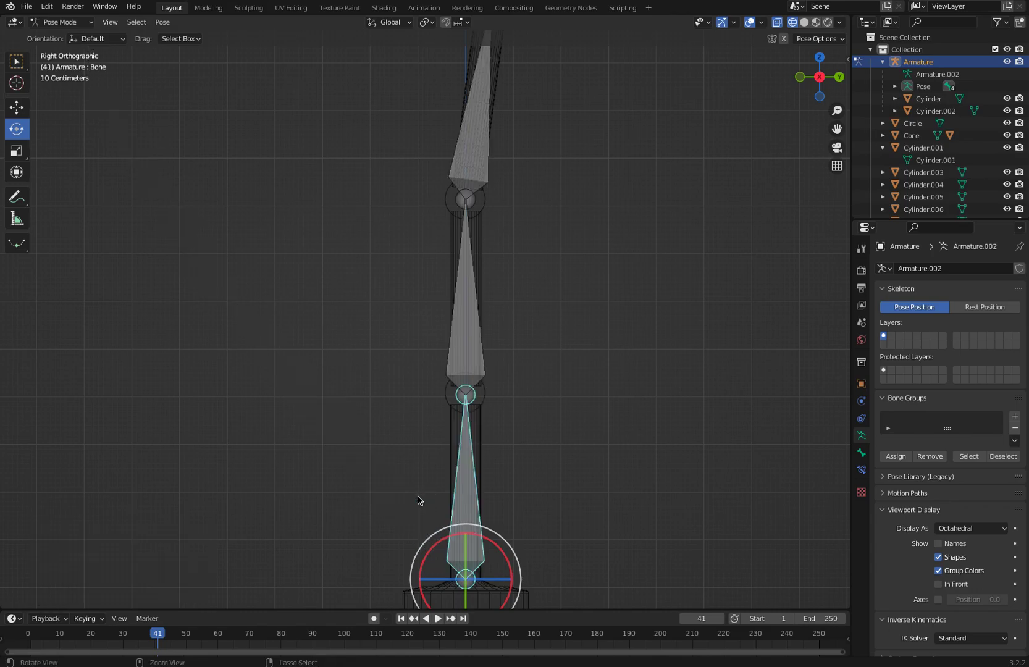
pyautogui.click(362, 292)
pyautogui.click(464, 285)
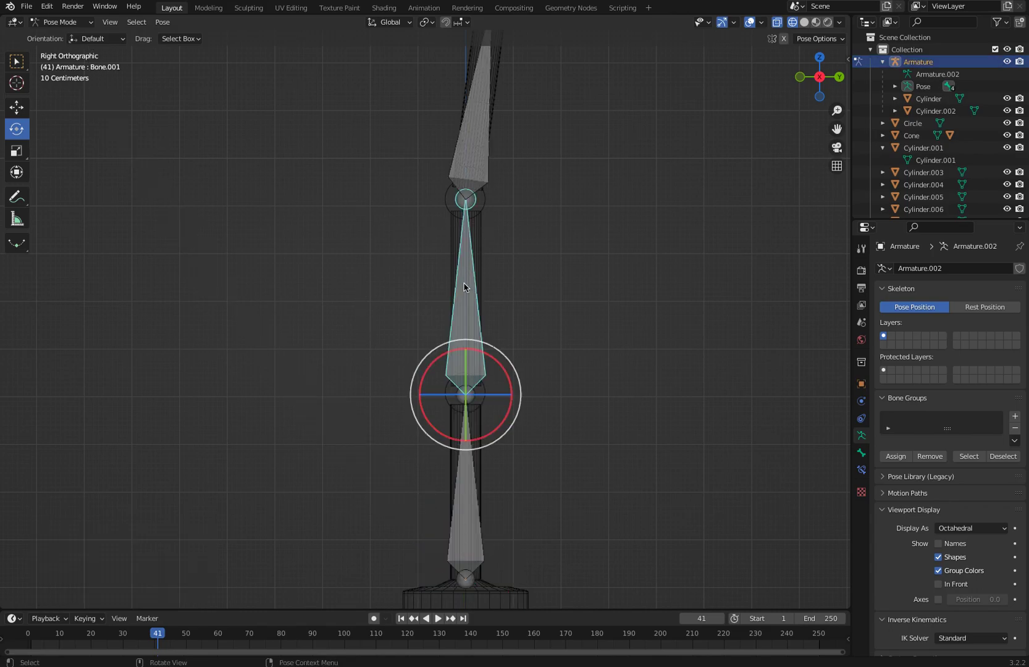
pyautogui.click(387, 240)
# Step: Parent the second arm cylinder from the base to the second bone in Pose Mode with the Bone option, and return to Object Mode
pyautogui.click(38, 22)
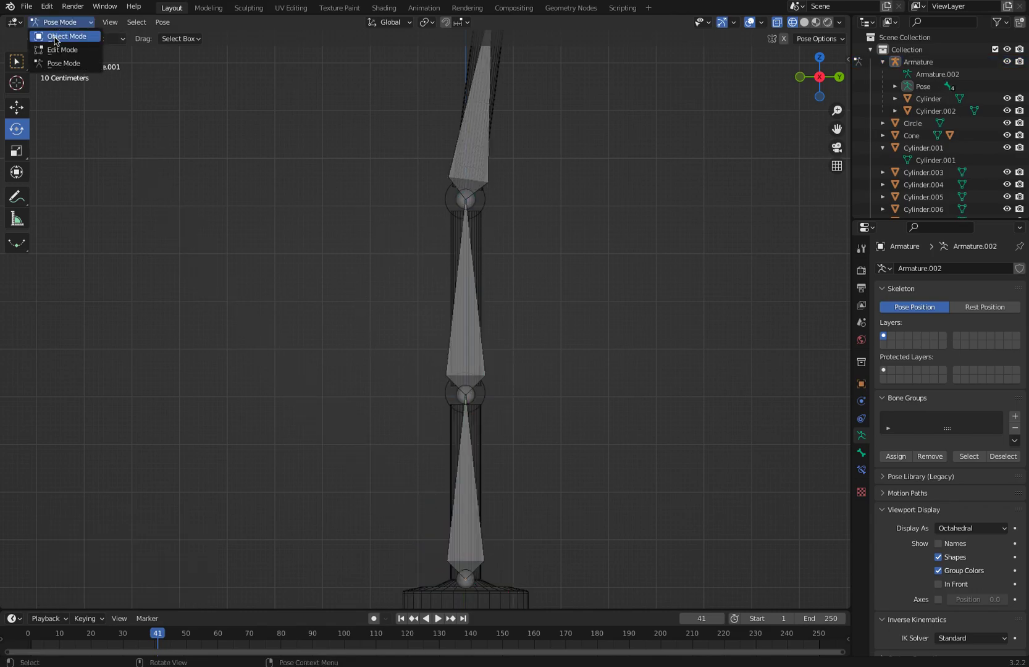
pyautogui.click(52, 34)
pyautogui.click(452, 258)
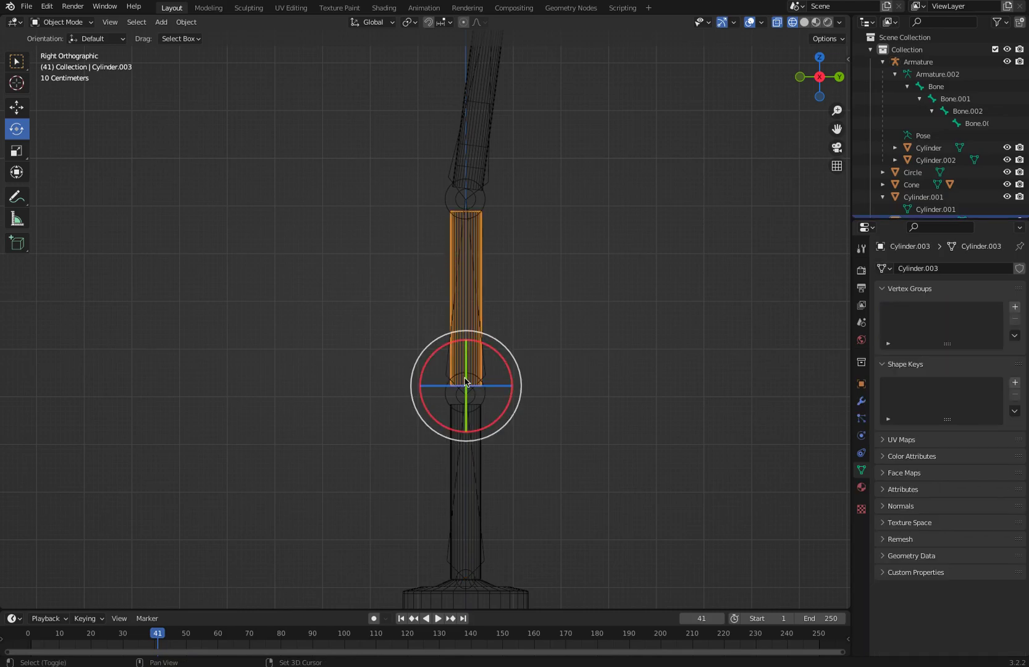
pyautogui.click(459, 407)
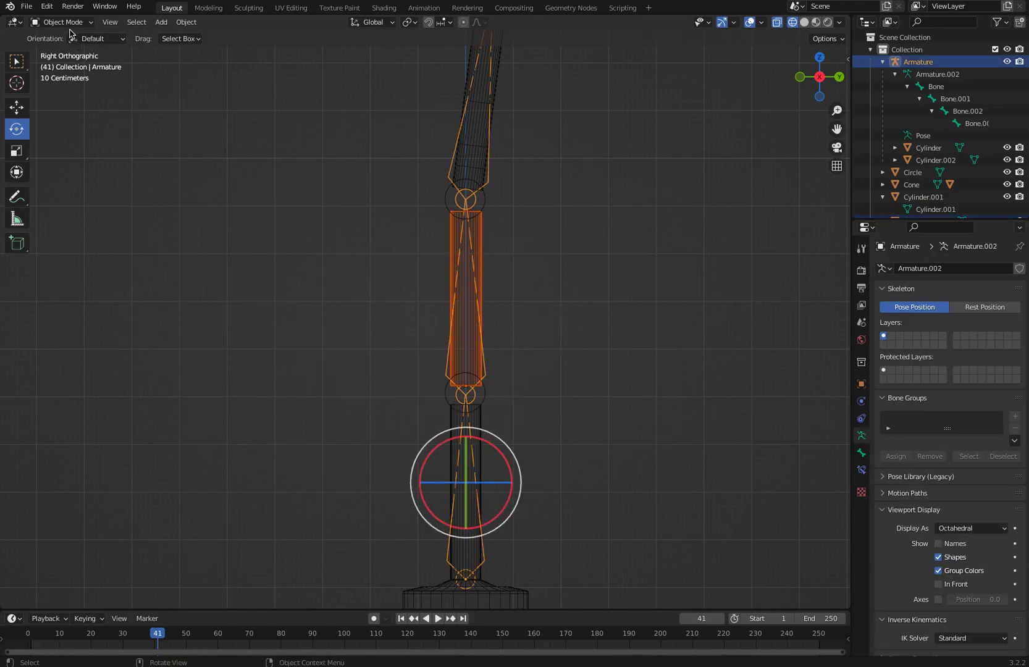
pyautogui.click(67, 22)
pyautogui.click(60, 66)
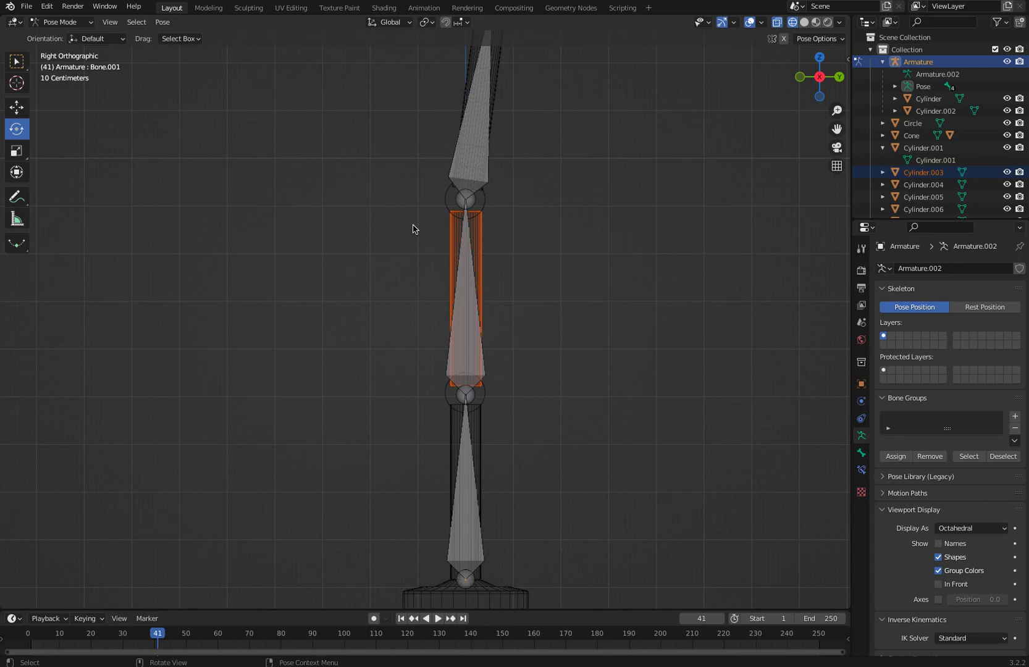
pyautogui.click(468, 267)
pyautogui.hotkey('ctrl', 'p')
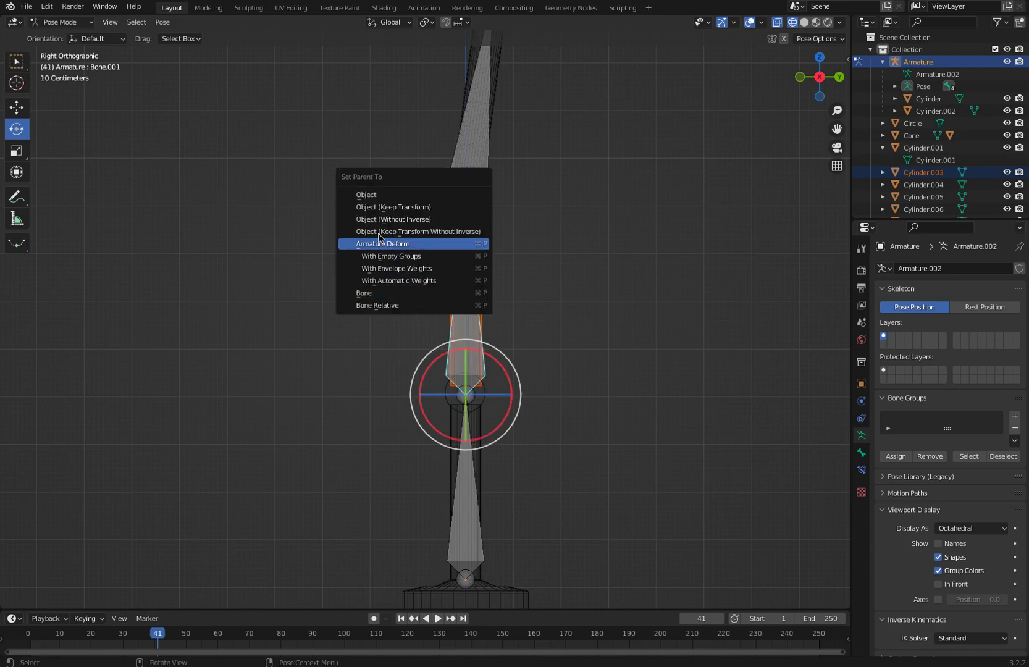
pyautogui.click(369, 292)
pyautogui.click(343, 208)
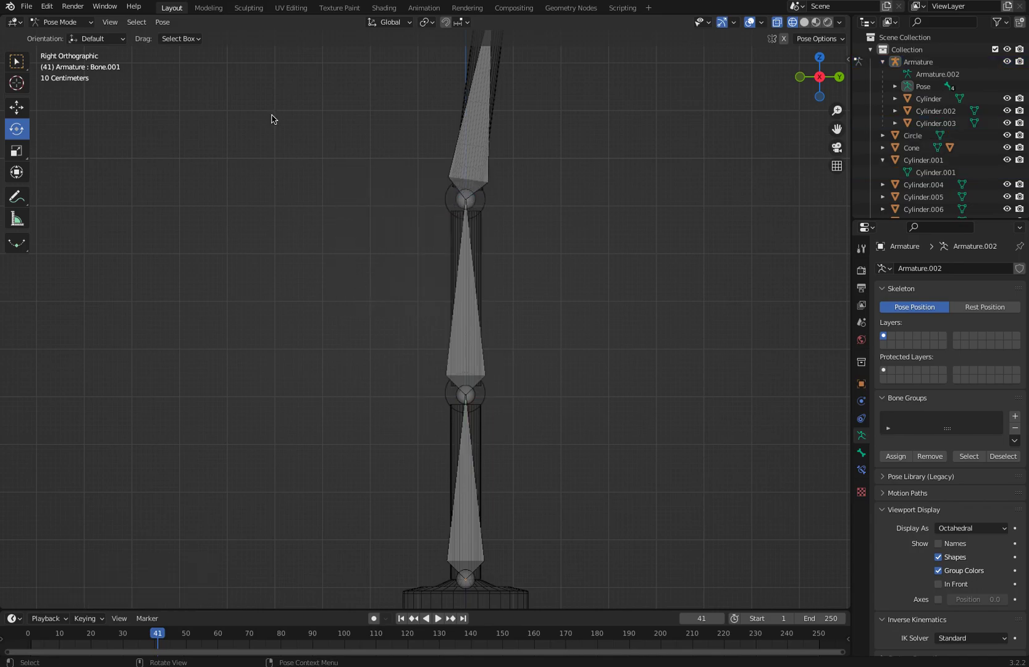
pyautogui.click(63, 23)
pyautogui.click(68, 36)
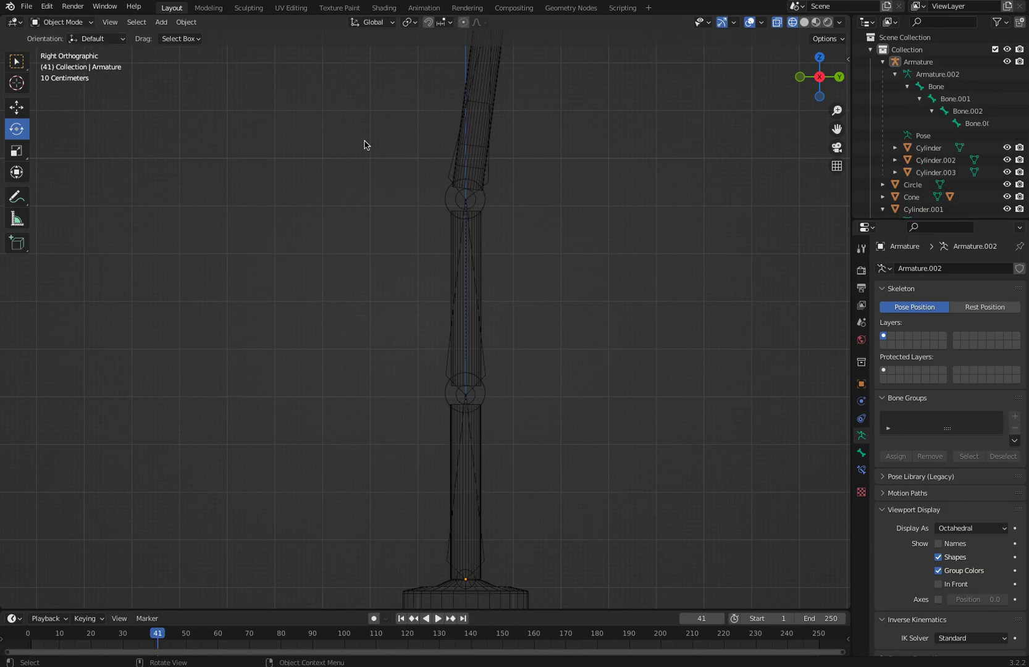
# Step: Parent the joint at the second bone's tip to the second bone in Pose Mode with the Bone option, and return to Object Mode
pyautogui.click(485, 207)
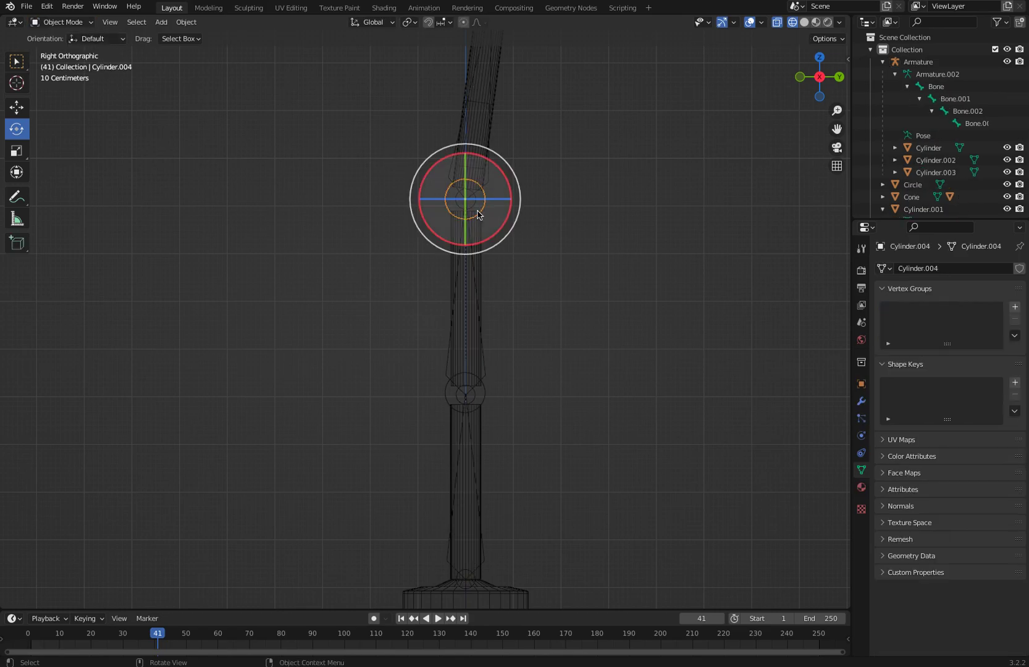
pyautogui.click(471, 404)
pyautogui.click(62, 22)
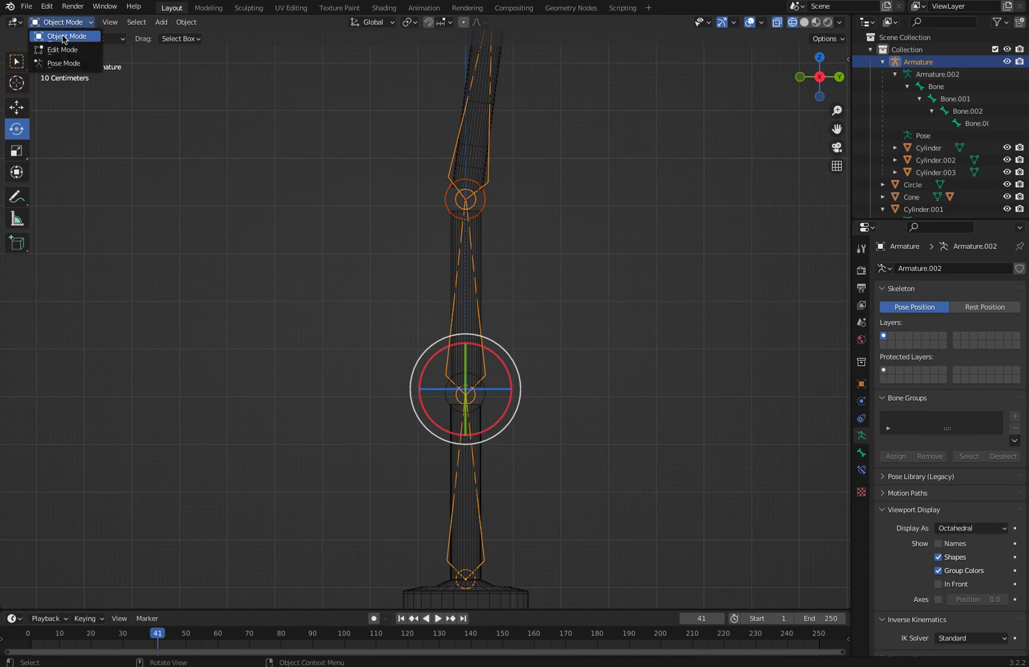
pyautogui.click(64, 37)
pyautogui.click(62, 22)
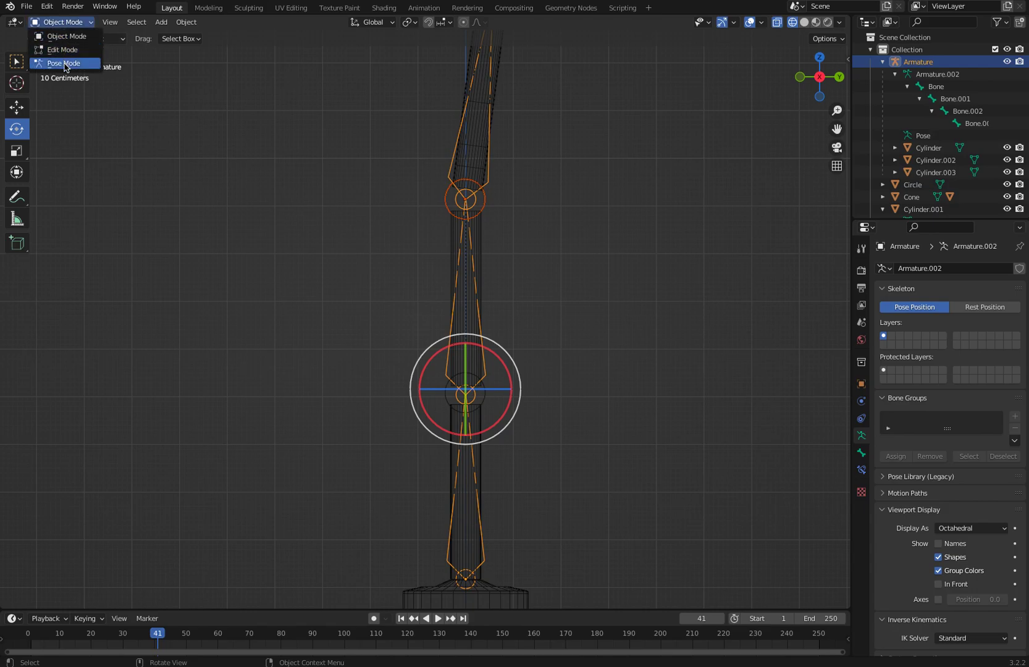
pyautogui.click(63, 62)
pyautogui.click(465, 242)
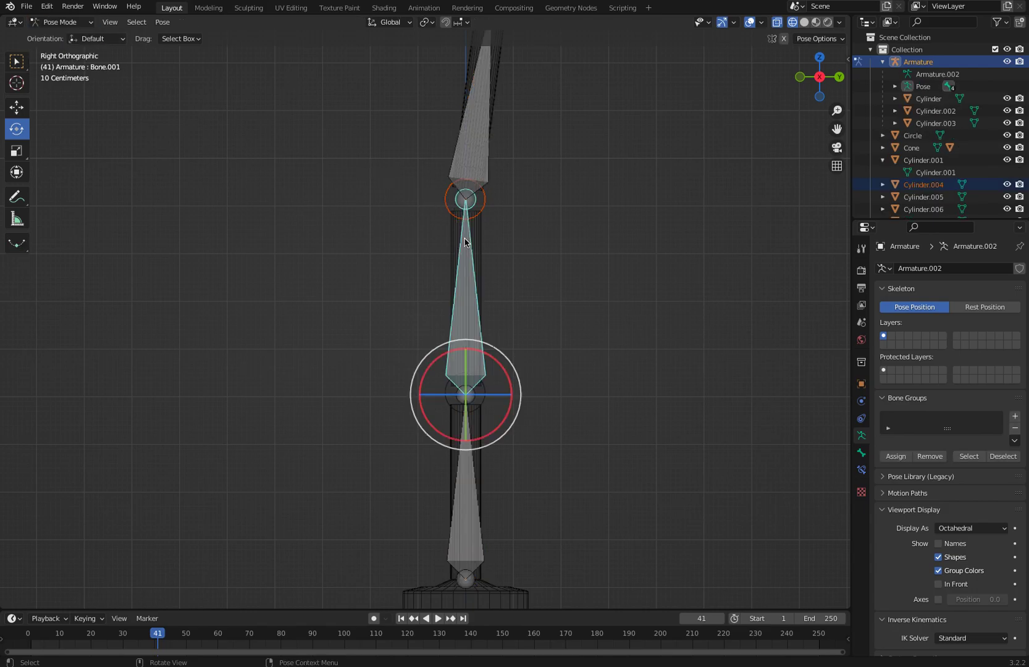
pyautogui.hotkey('ctrl', 'p')
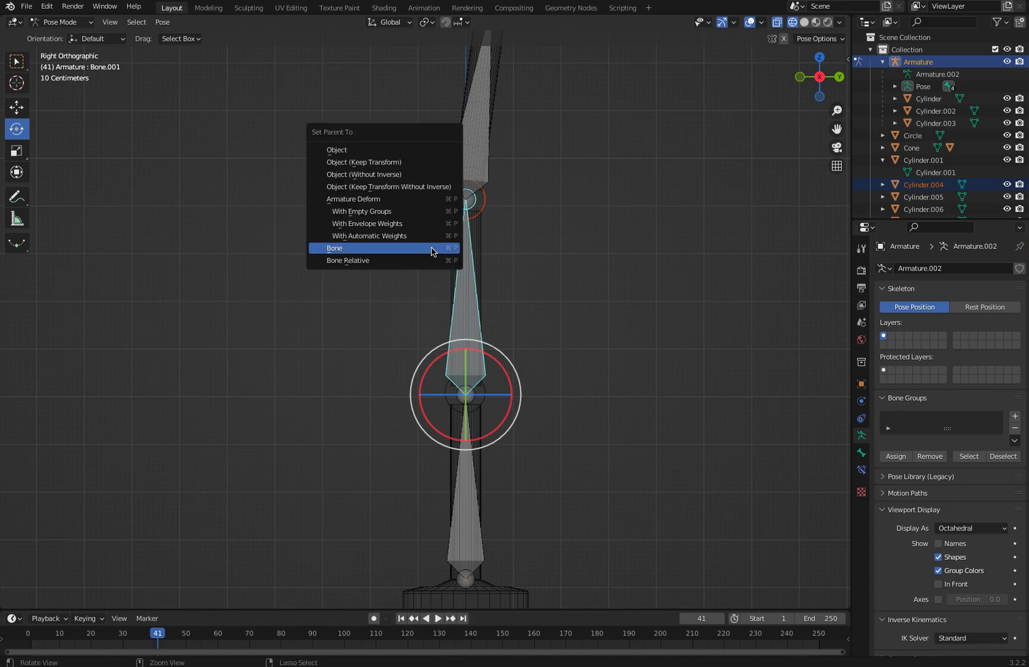
pyautogui.click(334, 250)
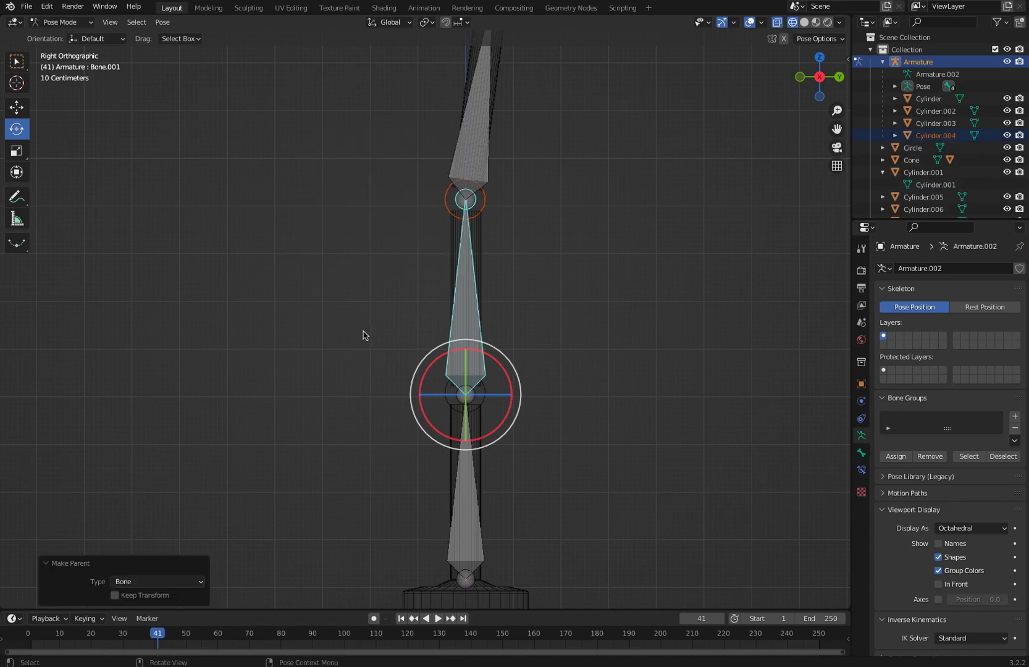
pyautogui.keyDown('shift'); pyautogui.moveTo(363, 333); pyautogui.dragTo(347, 599, button='middle'); pyautogui.keyUp('shift')
pyautogui.moveTo(369, 409)
pyautogui.keyDown('shift'); pyautogui.mouseDown(button='middle')
pyautogui.moveTo(334, 471)
pyautogui.moveTo(335, 454)
pyautogui.mouseUp(button='middle'); pyautogui.keyUp('shift')
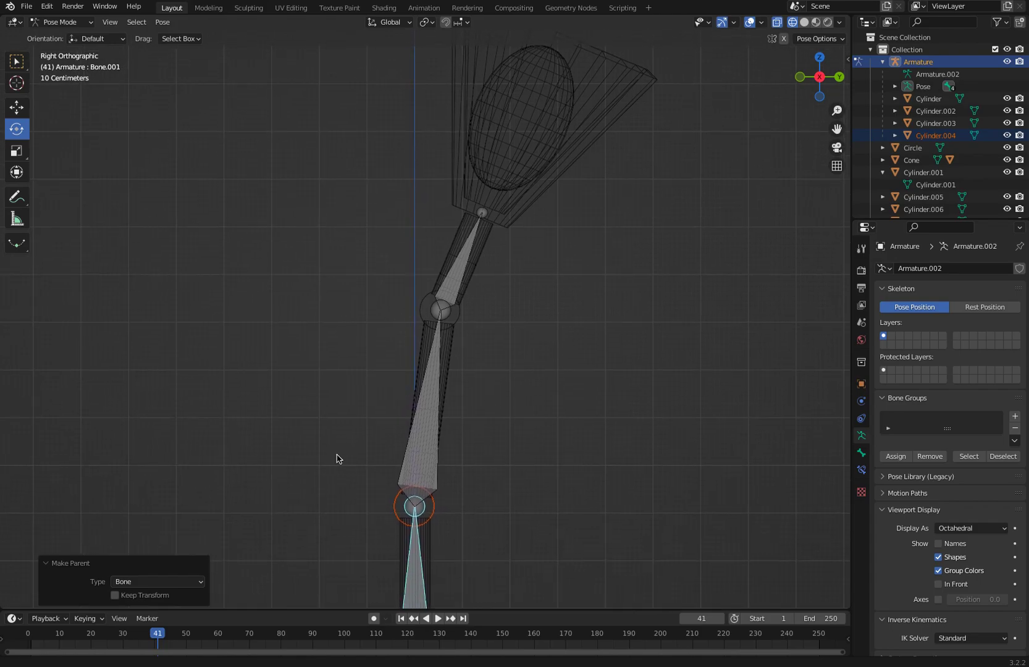
pyautogui.click(65, 23)
pyautogui.click(74, 36)
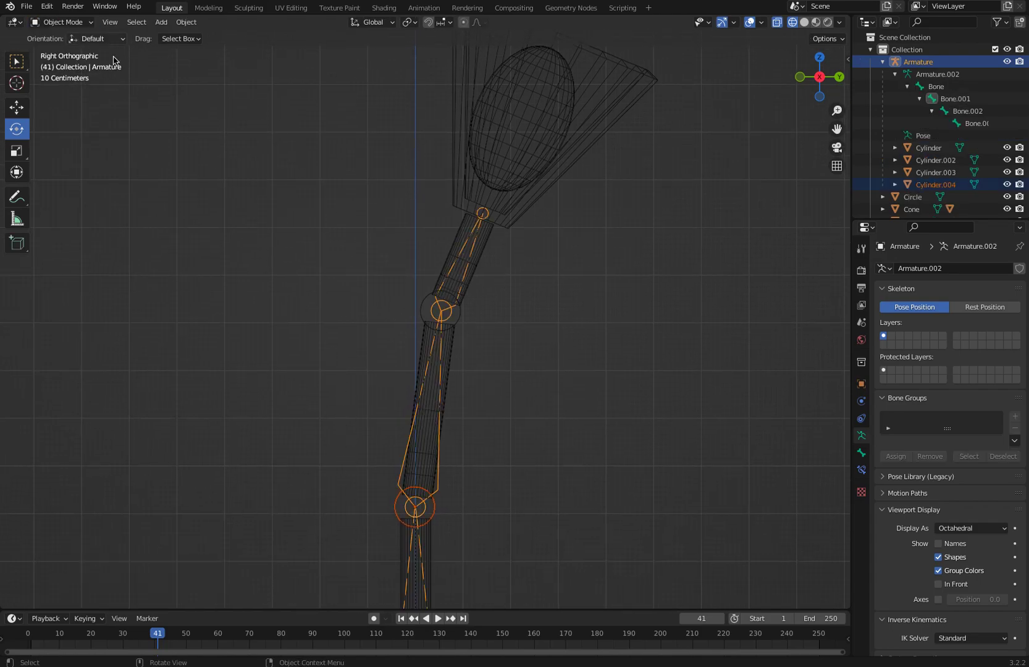
# Step: Parent the third arm cylinder to the third bone in Pose Mode with the Bone option, and return to Object Mode
pyautogui.click(441, 342)
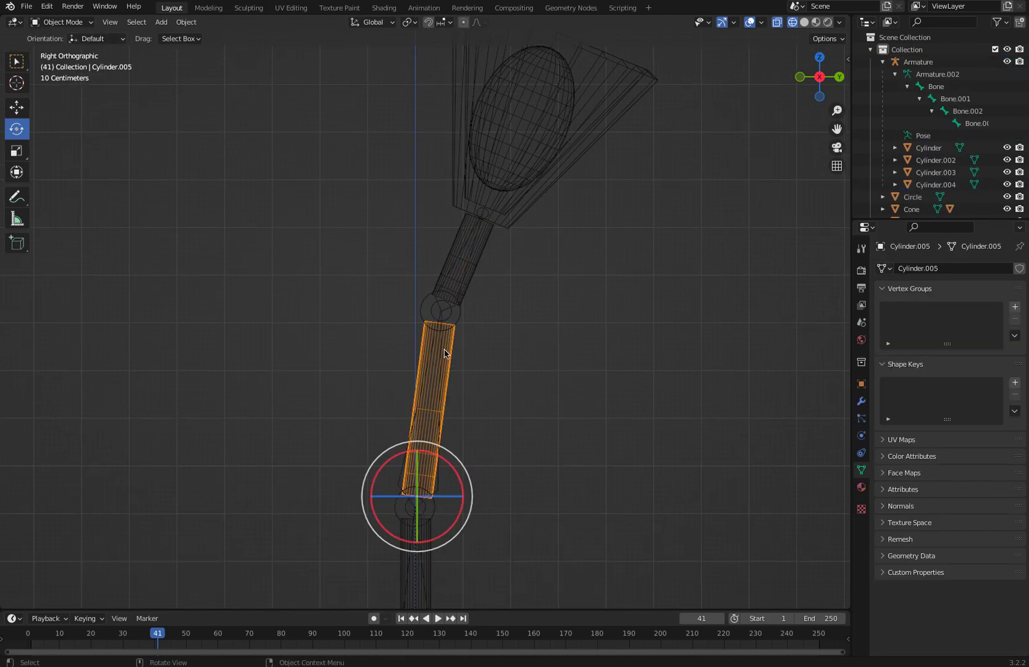
pyautogui.keyDown('shift'); pyautogui.click(439, 317); pyautogui.keyUp('shift')
pyautogui.click(65, 23)
pyautogui.click(71, 62)
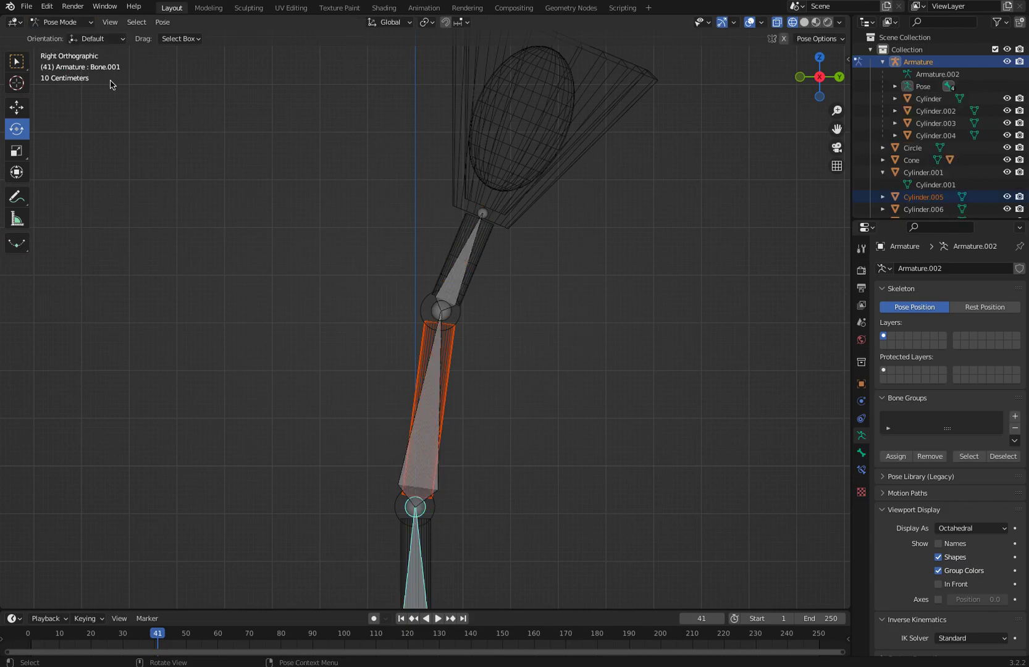
pyautogui.click(435, 371)
pyautogui.hotkey('ctrl', 'p')
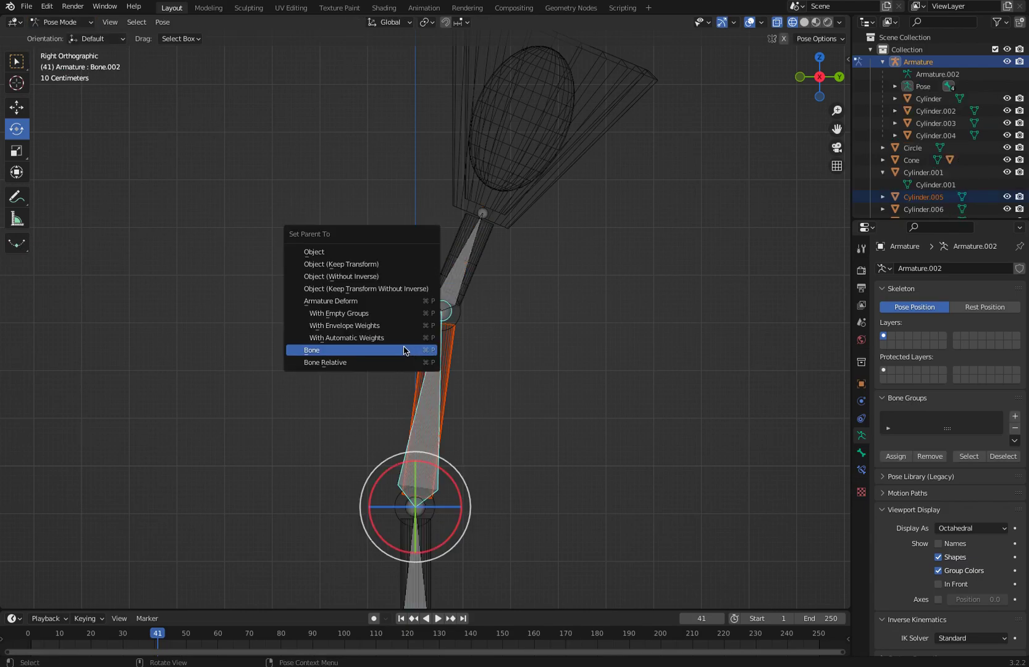
pyautogui.click(330, 350)
pyautogui.click(370, 257)
pyautogui.click(454, 319)
pyautogui.click(69, 23)
pyautogui.click(65, 36)
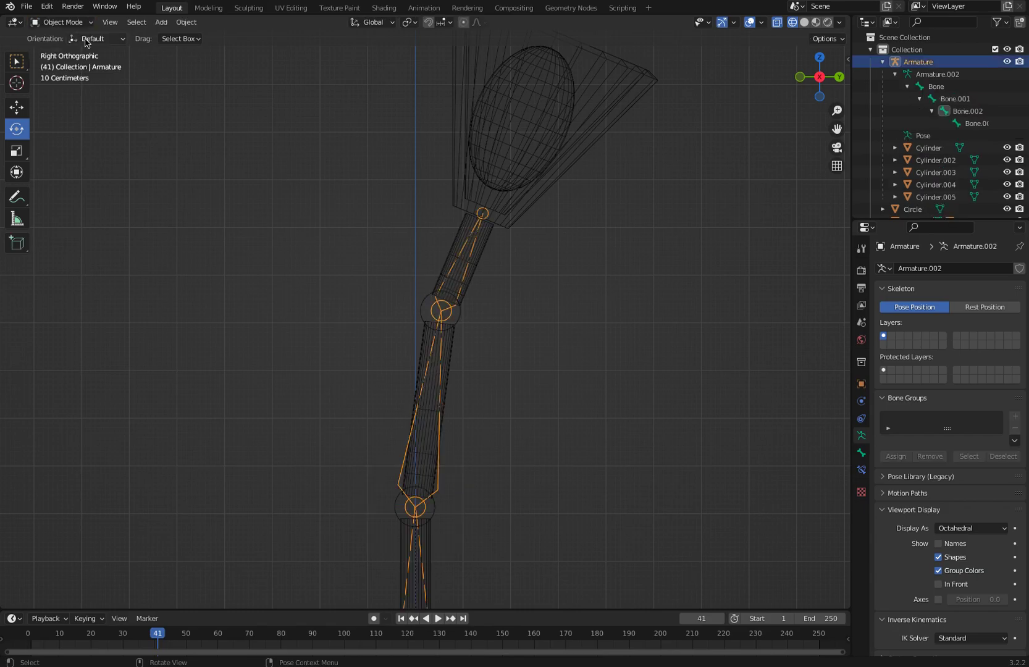
pyautogui.click(460, 316)
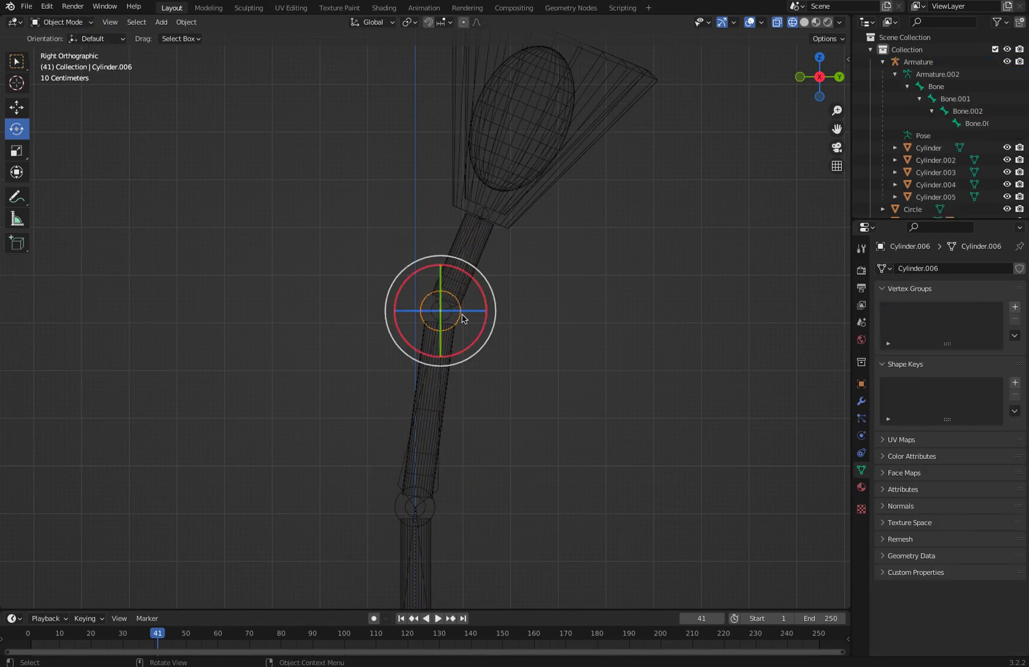
pyautogui.keyDown('shift'); pyautogui.click(443, 394); pyautogui.keyUp('shift')
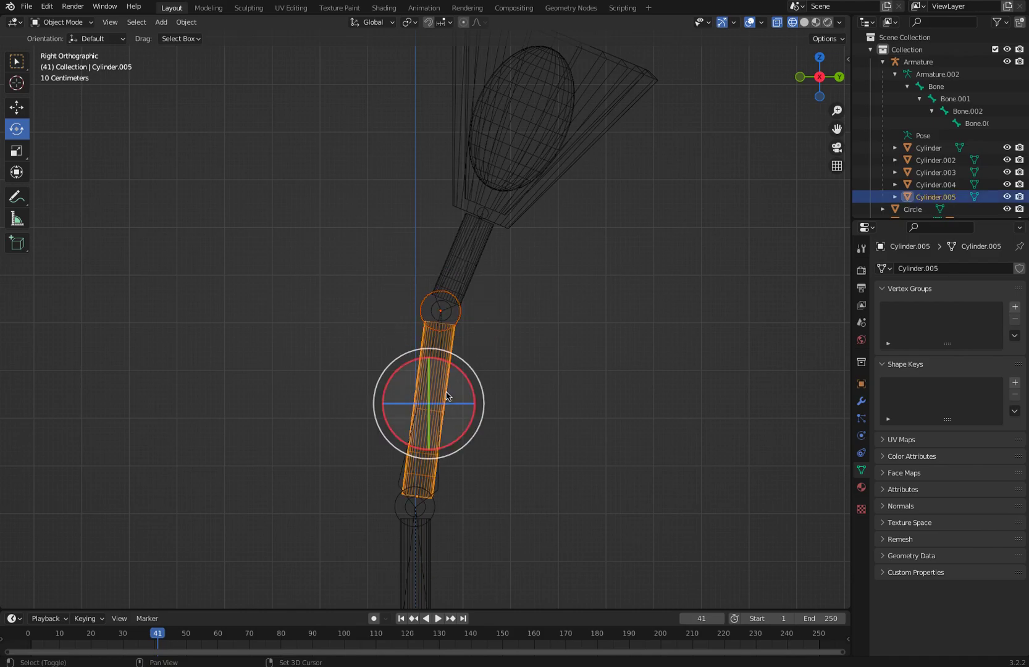
pyautogui.click(357, 312)
# Step: Parent the joint at the third bone's tip to the third bone in Pose Mode with the Bone option, and return to Object Mode
pyautogui.click(459, 314)
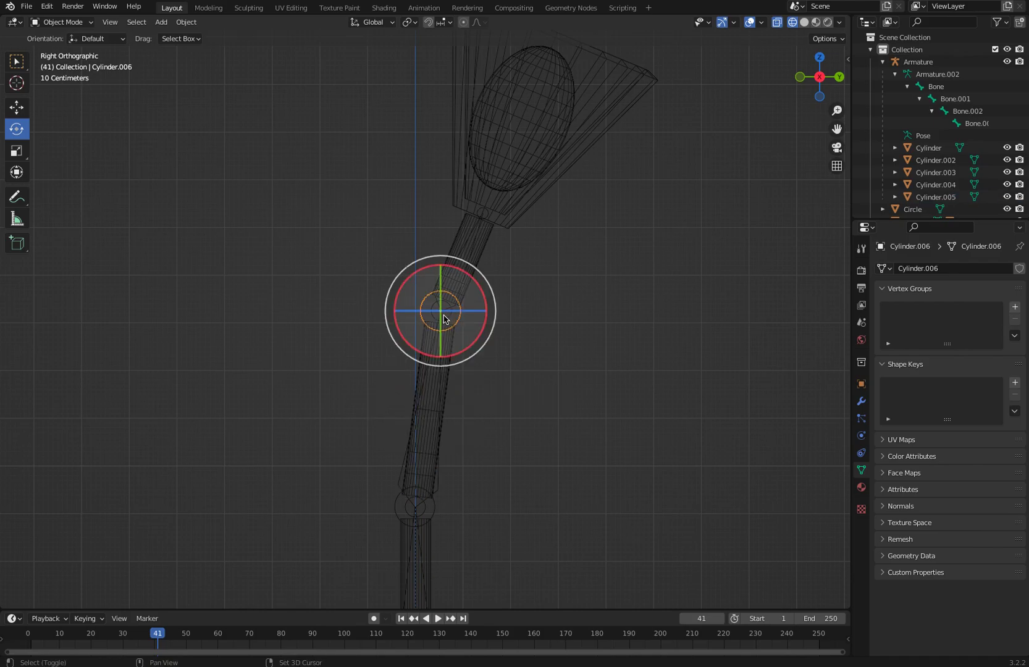
pyautogui.click(413, 510)
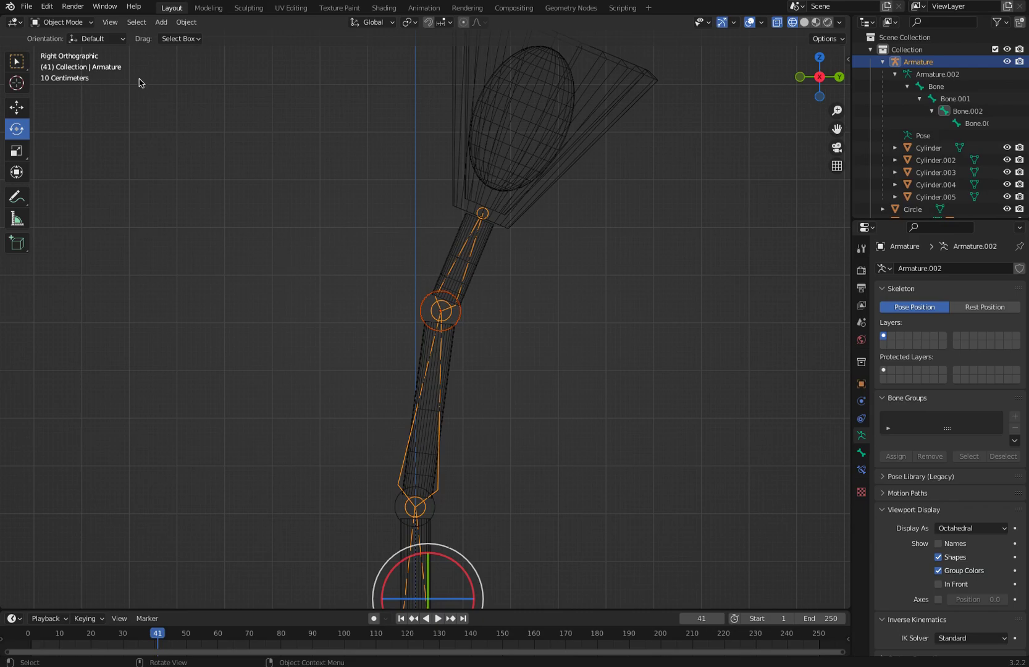
pyautogui.click(67, 23)
pyautogui.click(59, 62)
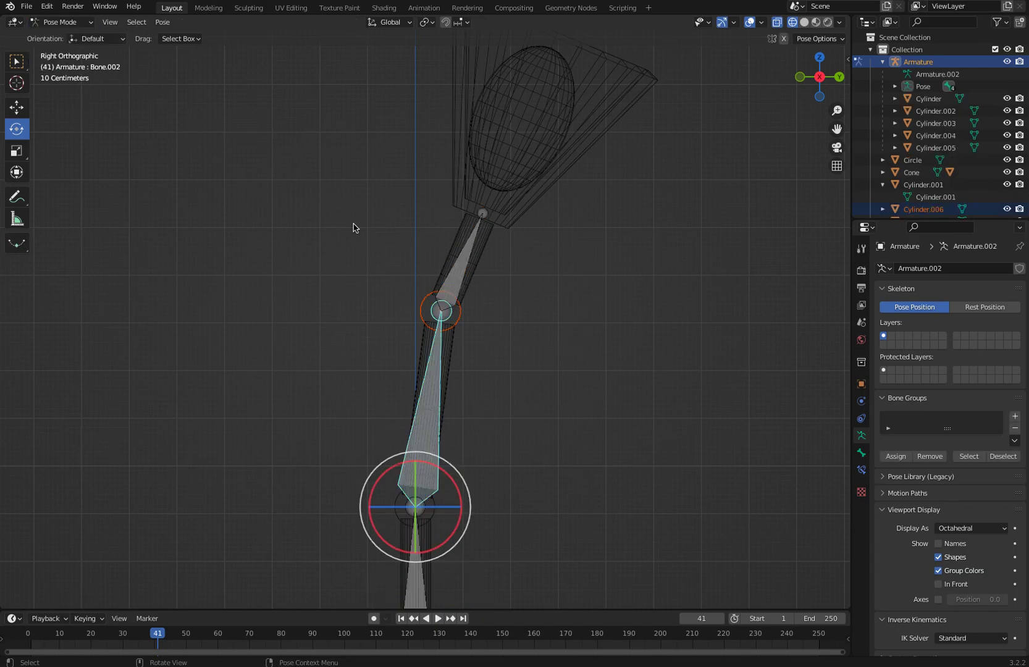
pyautogui.click(451, 286)
pyautogui.click(431, 381)
pyautogui.hotkey('ctrl', 'p')
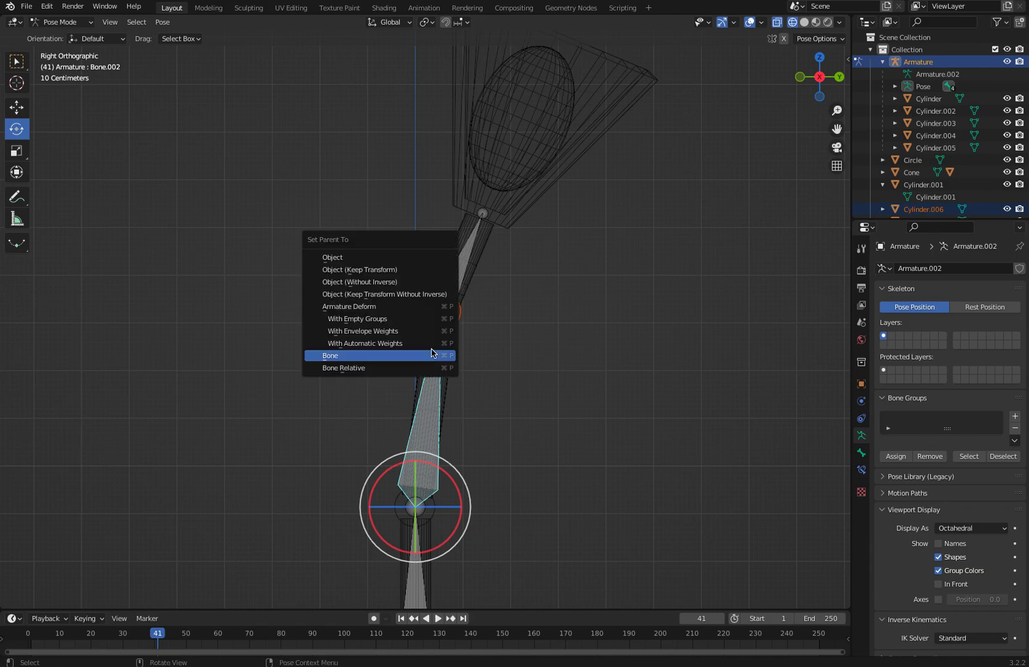
pyautogui.click(382, 353)
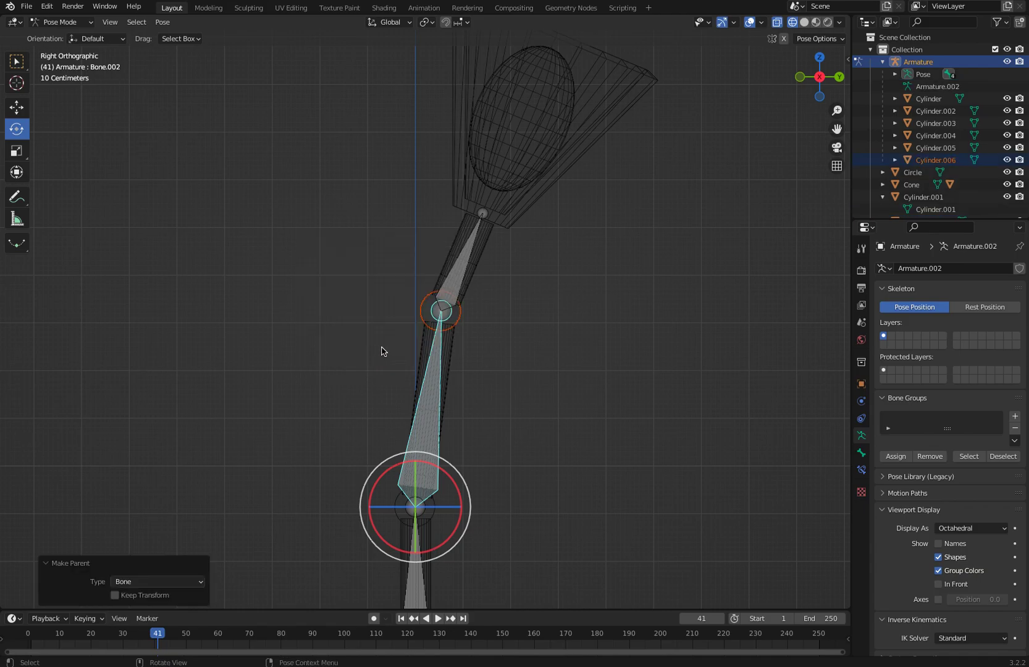
pyautogui.click(414, 199)
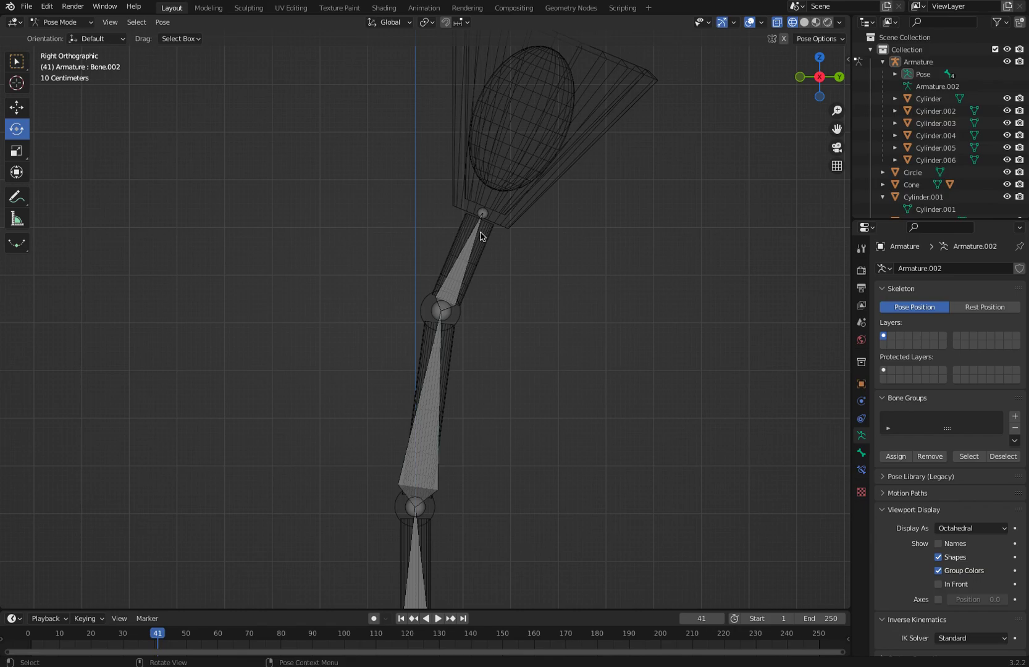
pyautogui.click(60, 22)
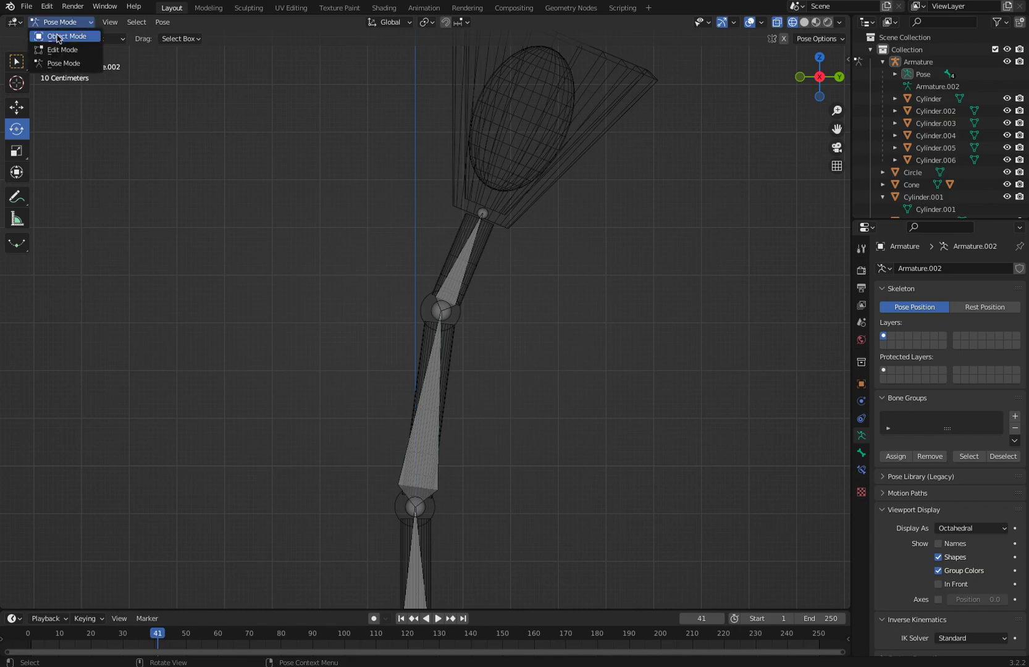
pyautogui.click(65, 35)
# Step: Parent the topmost arm cylinder to the fourth bone in Pose Mode with the Bone option, and return to Object Mode
pyautogui.click(483, 250)
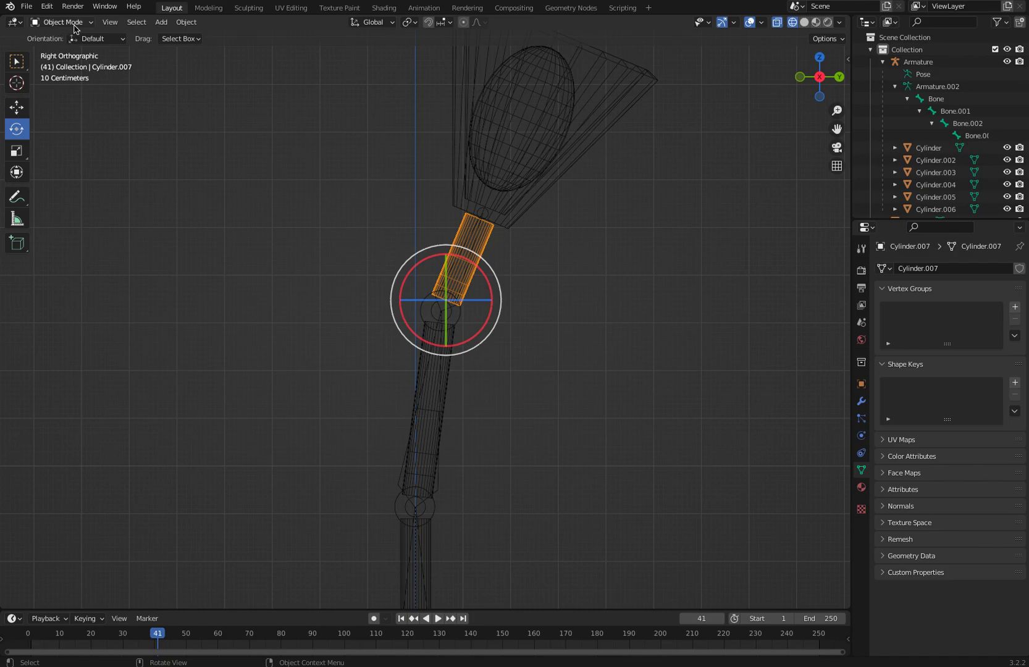
pyautogui.click(435, 317)
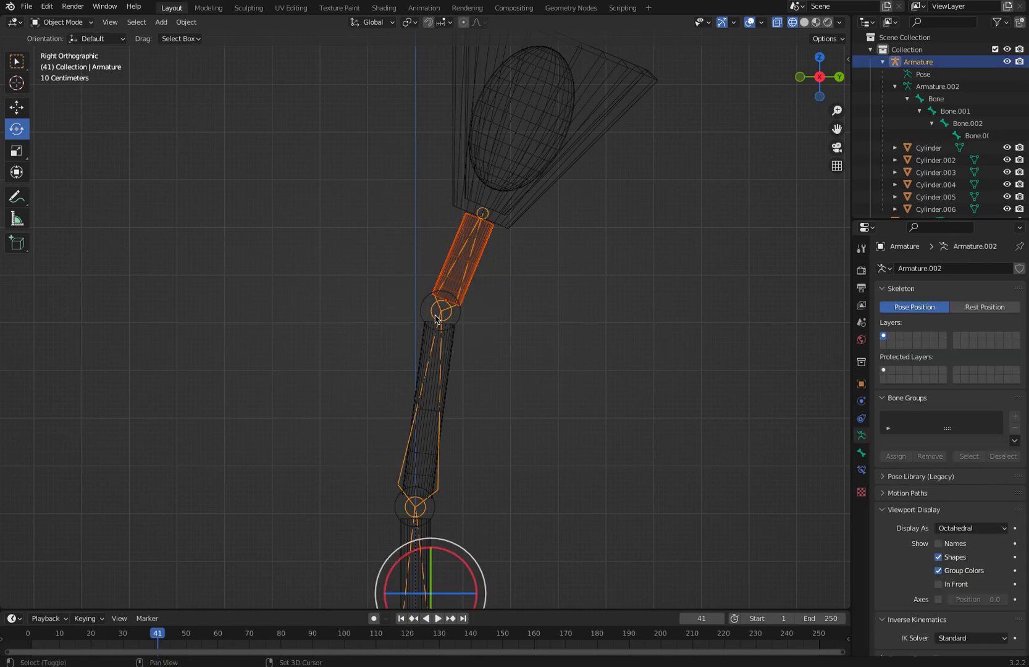
pyautogui.click(62, 22)
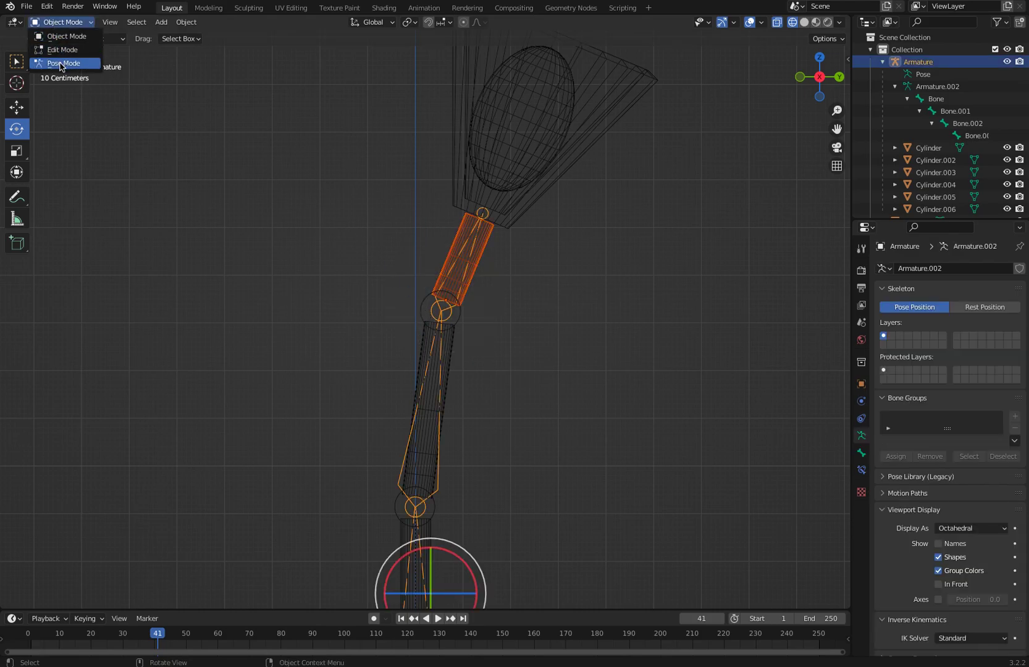
pyautogui.click(56, 64)
pyautogui.click(469, 259)
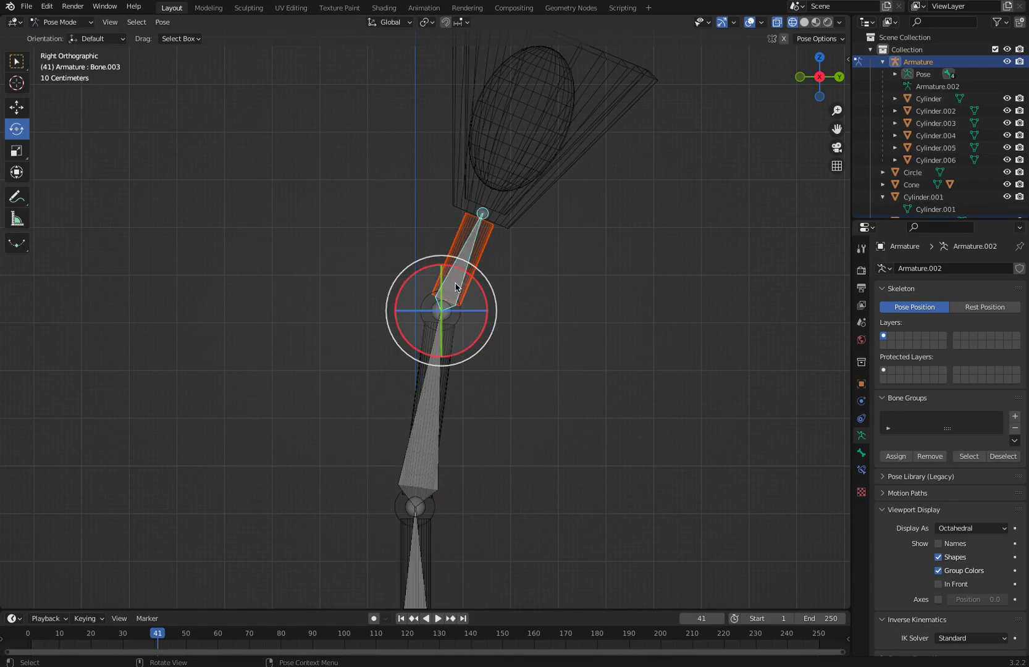
pyautogui.hotkey('ctrl', 'p')
pyautogui.click(368, 285)
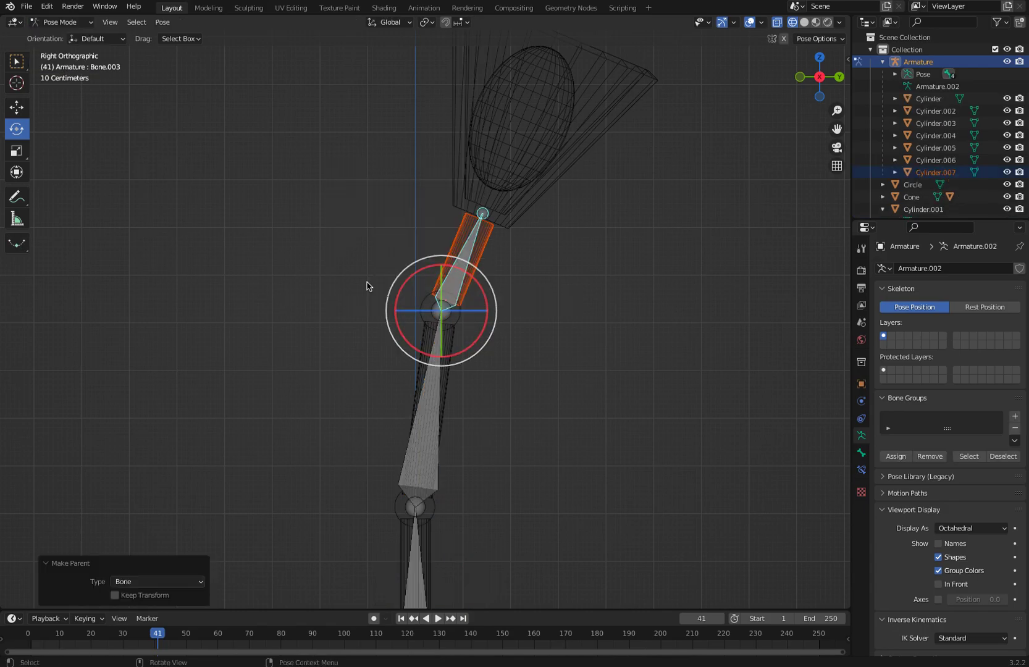
pyautogui.click(388, 205)
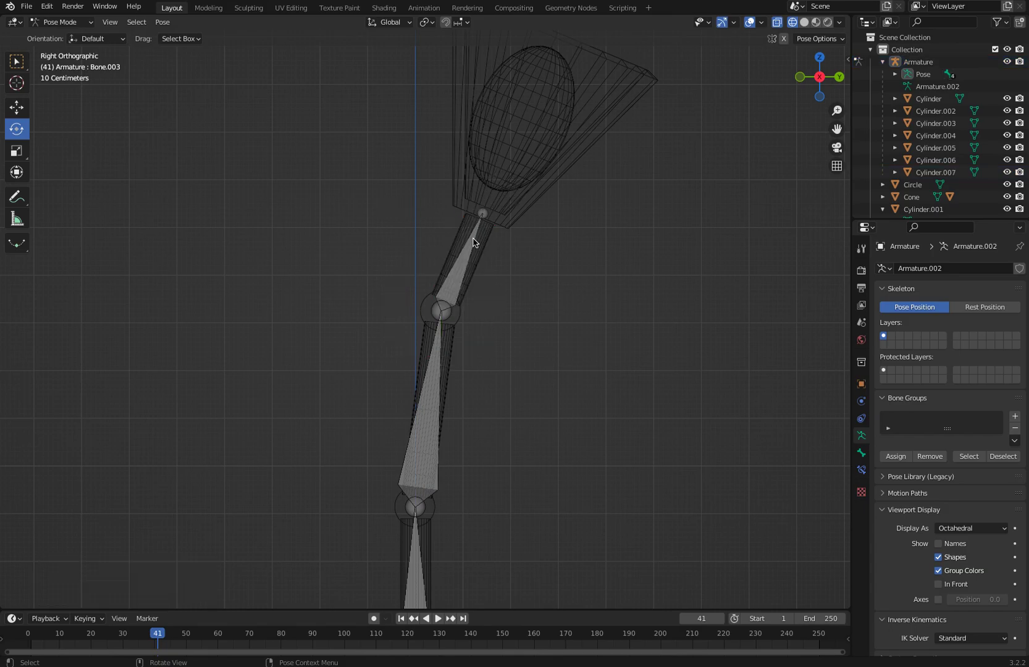
pyautogui.click(62, 21)
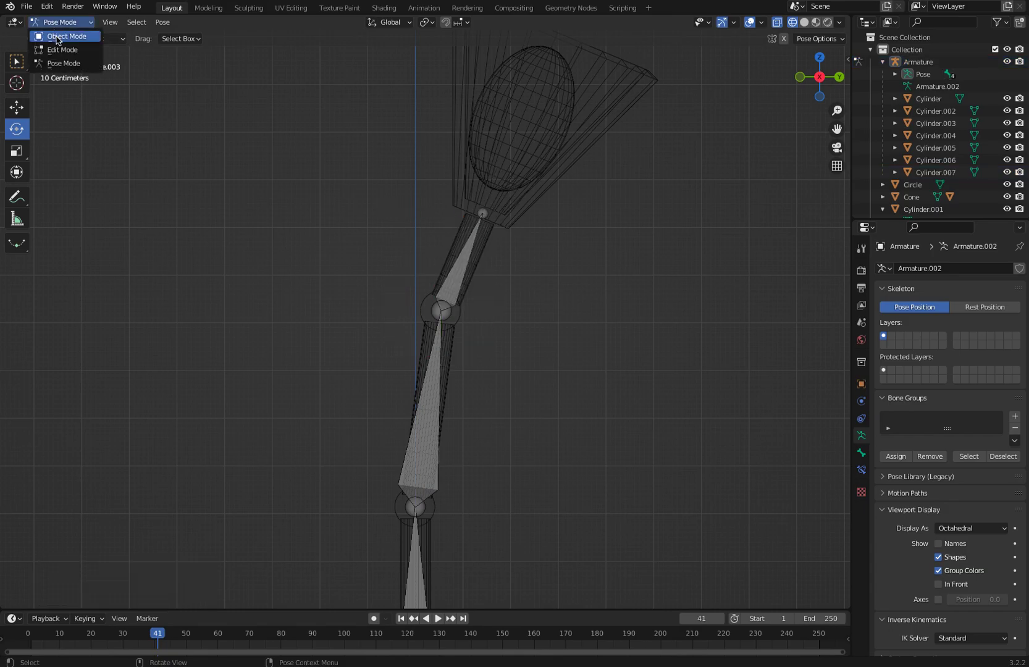
pyautogui.click(58, 35)
# Step: Parent the lamp head cone to the fourth bone in Pose Mode with the Bone option, and clear the selection
pyautogui.click(503, 218)
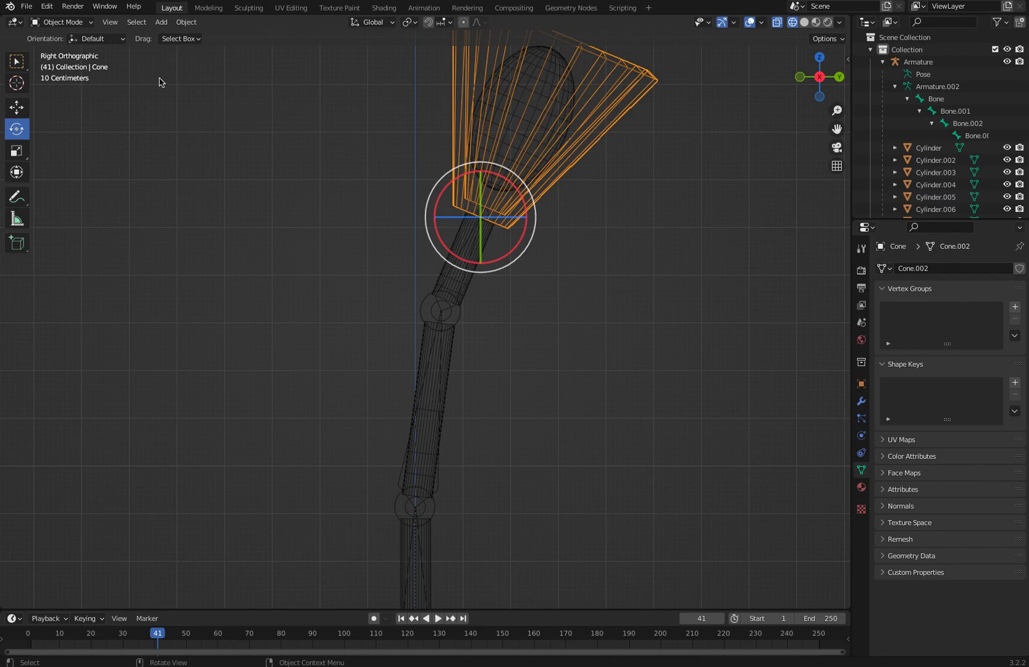
pyautogui.click(68, 23)
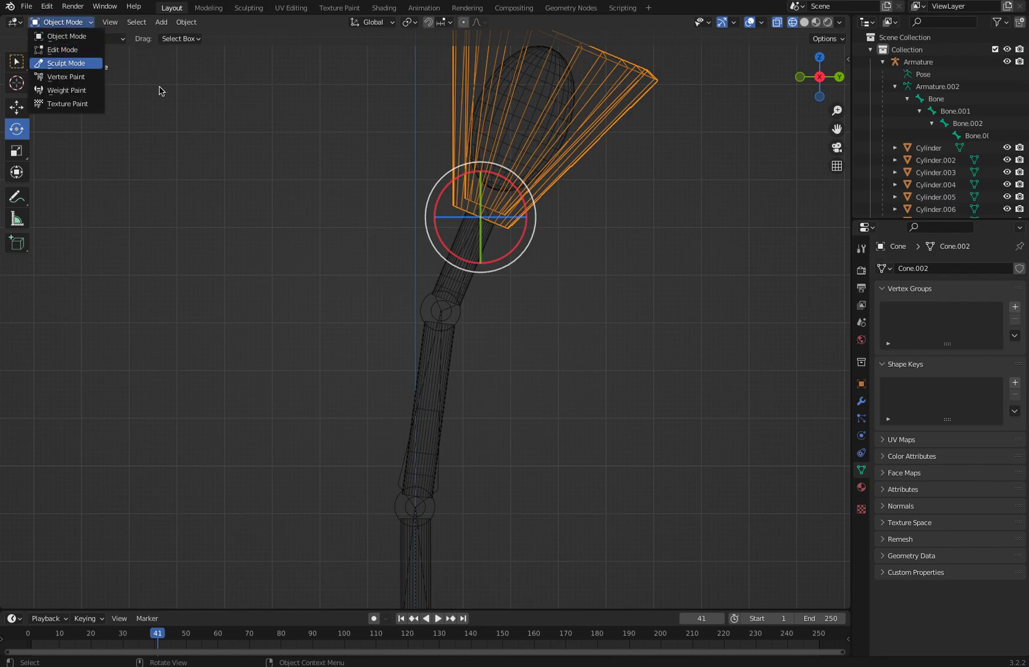
pyautogui.click(433, 308)
pyautogui.click(53, 23)
pyautogui.click(57, 61)
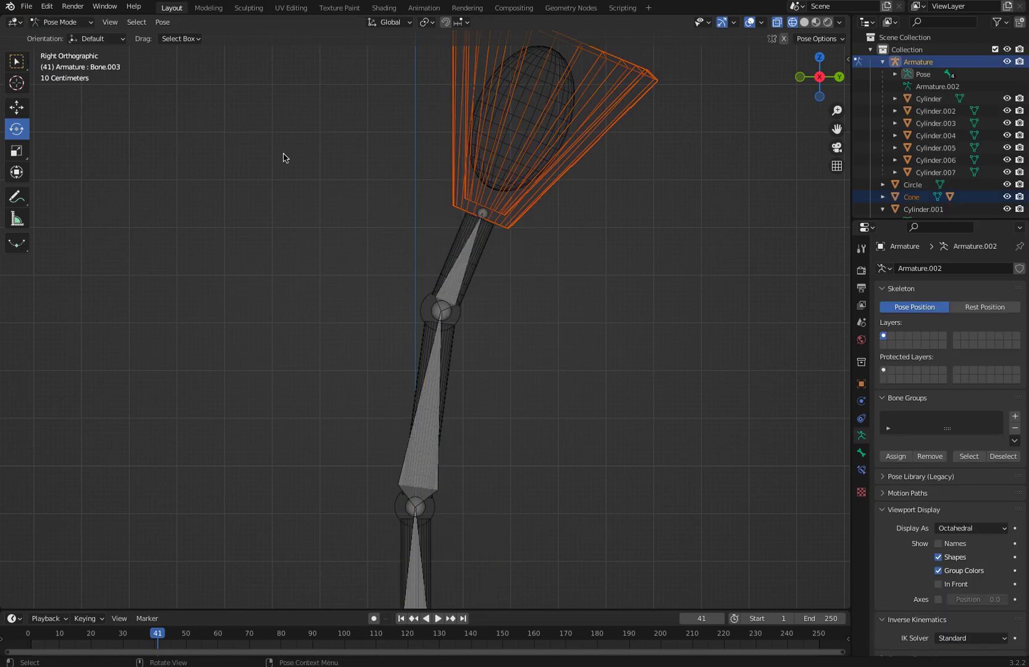
pyautogui.click(459, 273)
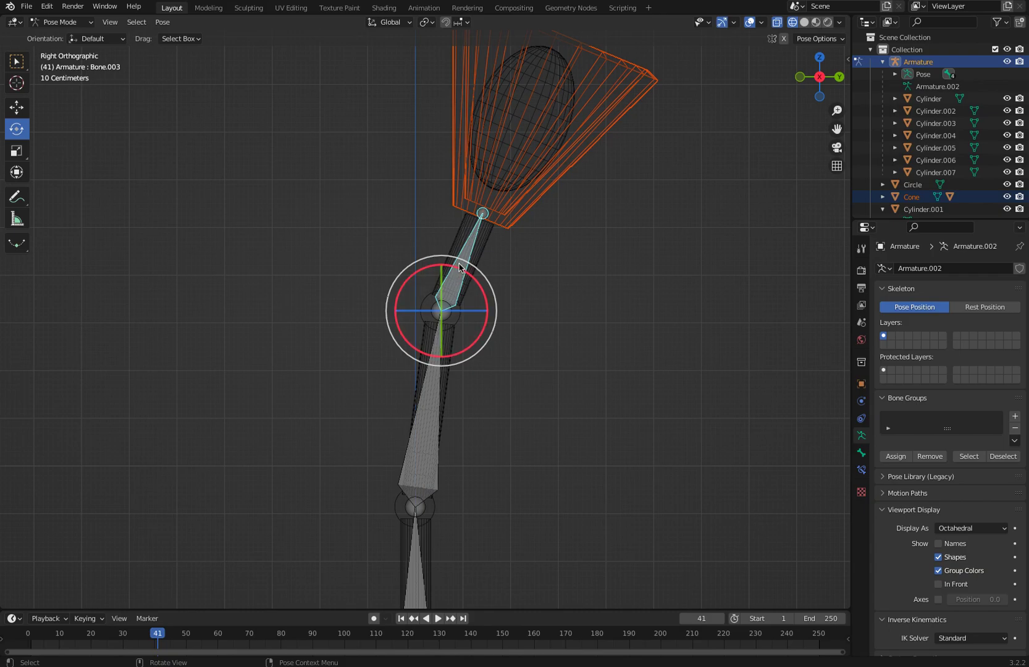
pyautogui.hotkey('ctrl', 'p')
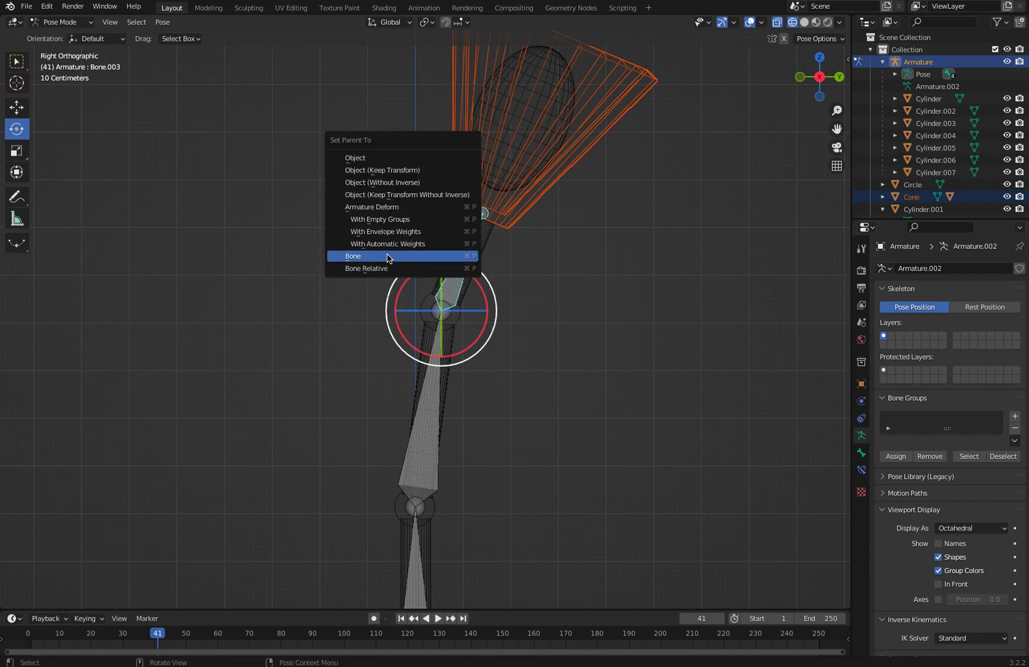
pyautogui.click(388, 257)
pyautogui.click(346, 235)
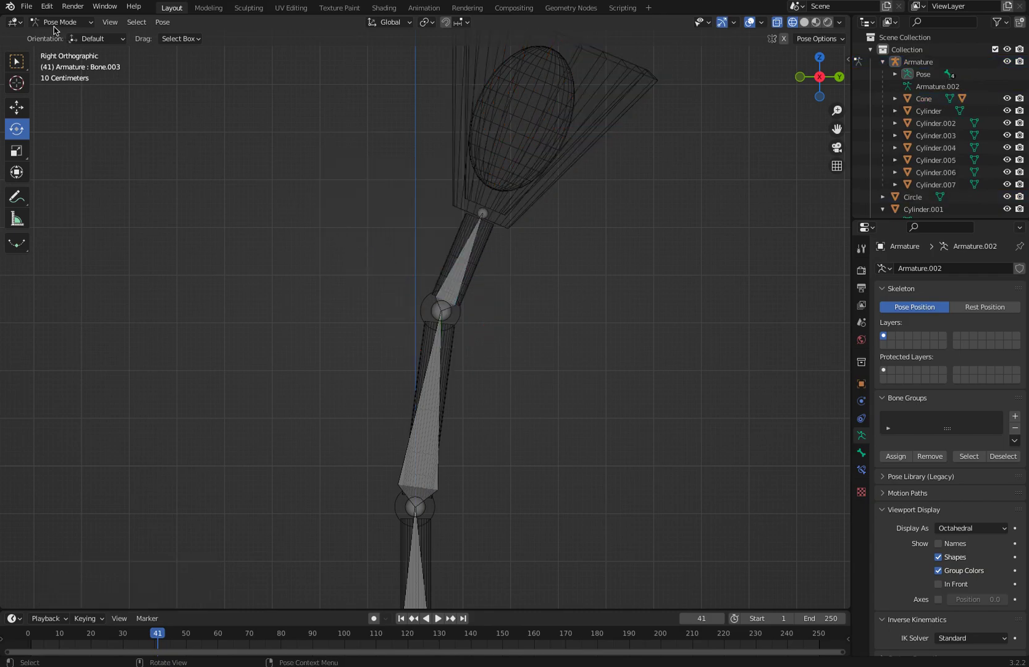
# Step: Test the upper arm by rotating the third bone about 9.4° around X and the fourth bone freely, undoing each rotation
pyautogui.click(436, 317)
pyautogui.moveTo(440, 470)
pyautogui.mouseDown()
pyautogui.moveTo(389, 475)
pyautogui.moveTo(424, 467)
pyautogui.mouseUp()
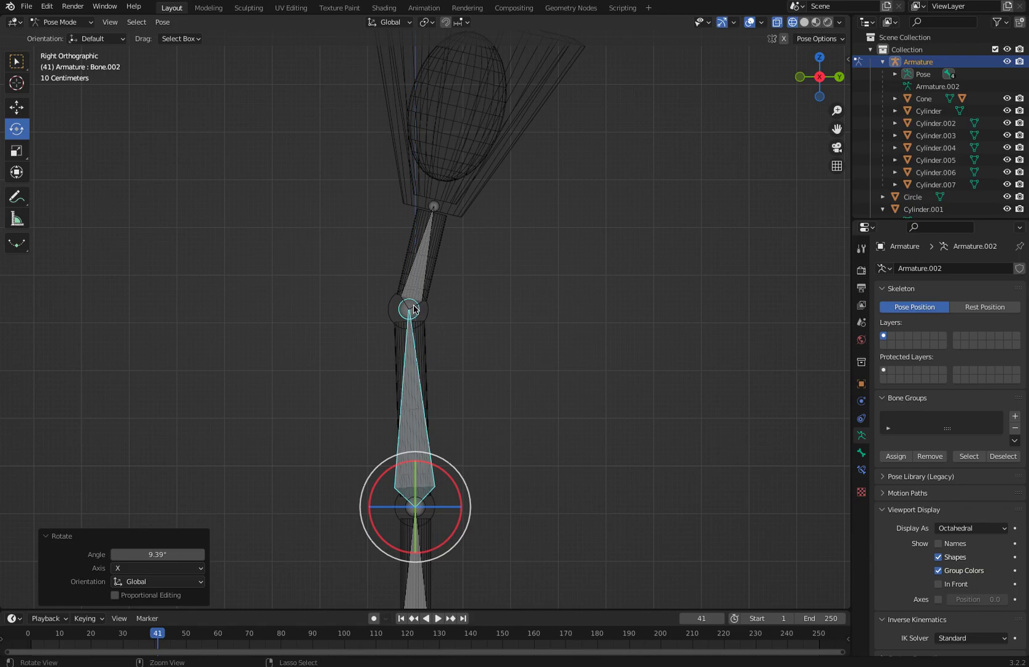
pyautogui.hotkey('ctrl', 'z')
pyautogui.click(450, 283)
pyautogui.moveTo(471, 291); pyautogui.dragTo(485, 326)
pyautogui.hotkey('ctrl', 'z')
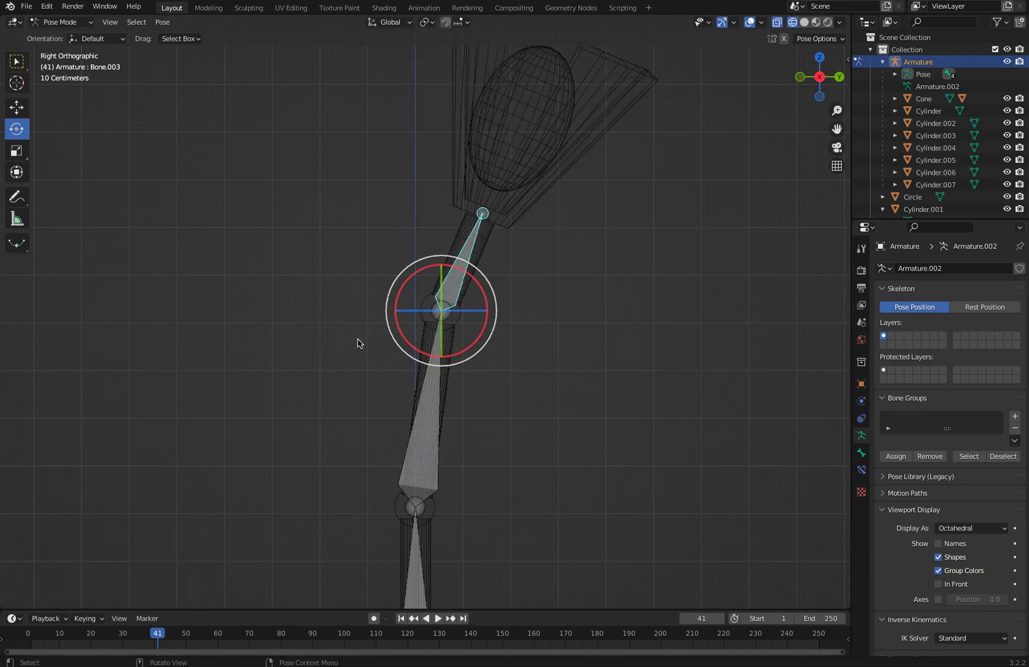
# Step: Test the whole arm by rotating the base bone about 52° around X and swinging it again, undoing both rotations
pyautogui.scroll(-4, 558, 596)
pyautogui.scroll(-1, 557, 595)
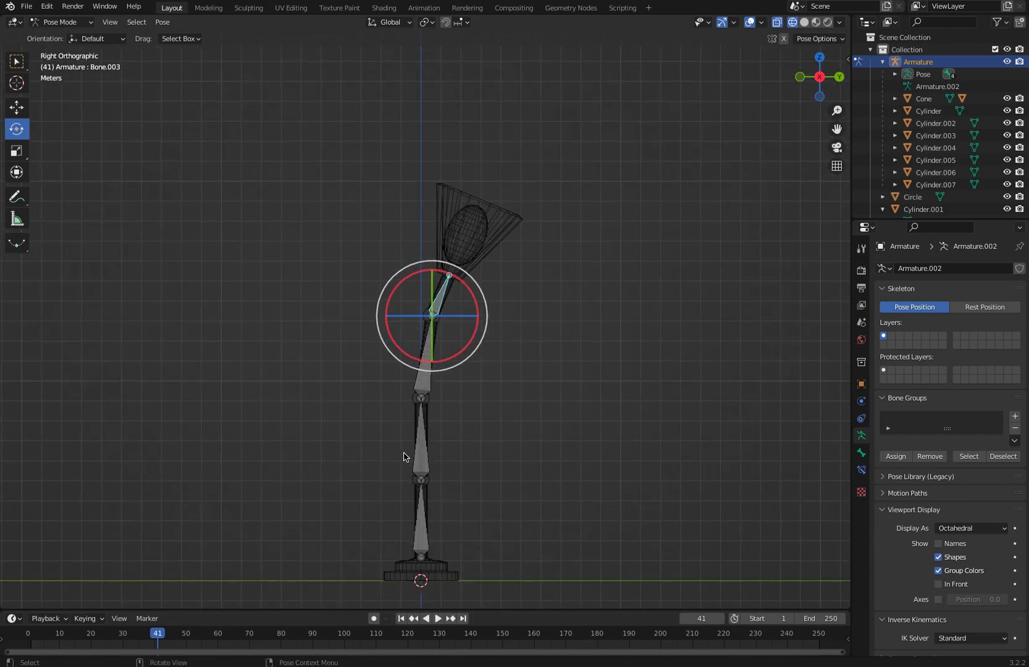
pyautogui.click(392, 540)
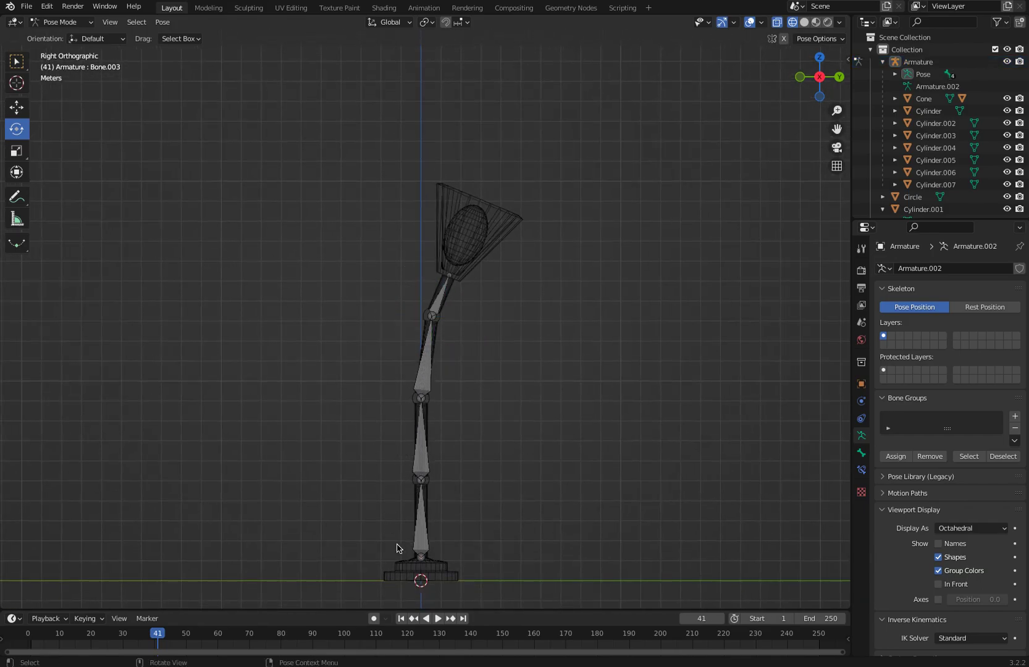
pyautogui.click(419, 559)
pyautogui.moveTo(414, 512); pyautogui.dragTo(395, 522)
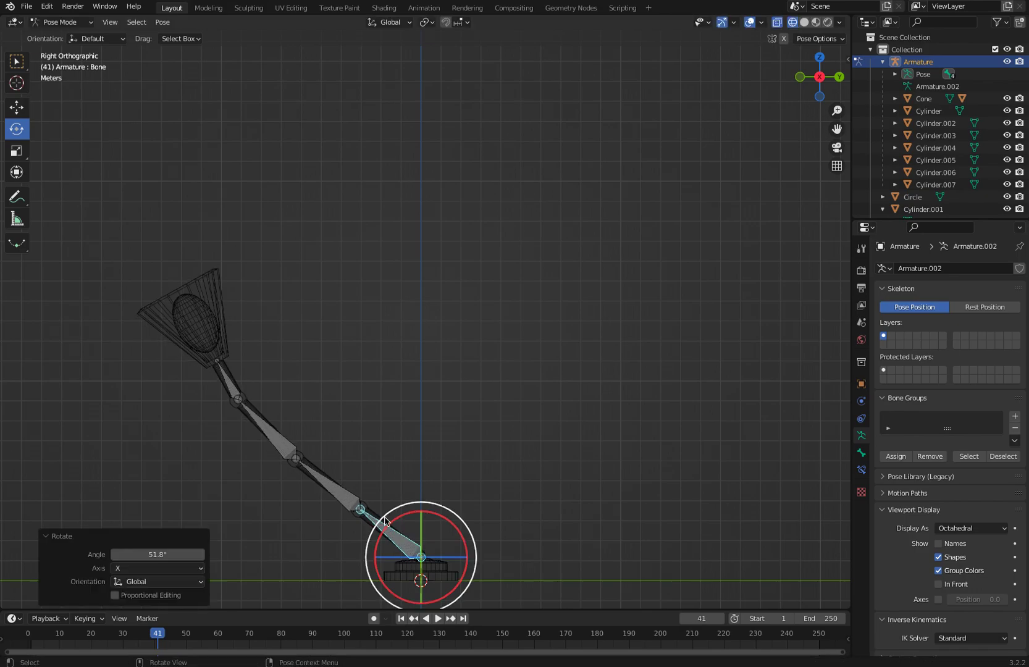
pyautogui.hotkey('ctrl', 'z')
pyautogui.moveTo(412, 569); pyautogui.dragTo(427, 496)
pyautogui.hotkey('ctrl', 'z')
pyautogui.hotkey('ctrl', 'z')
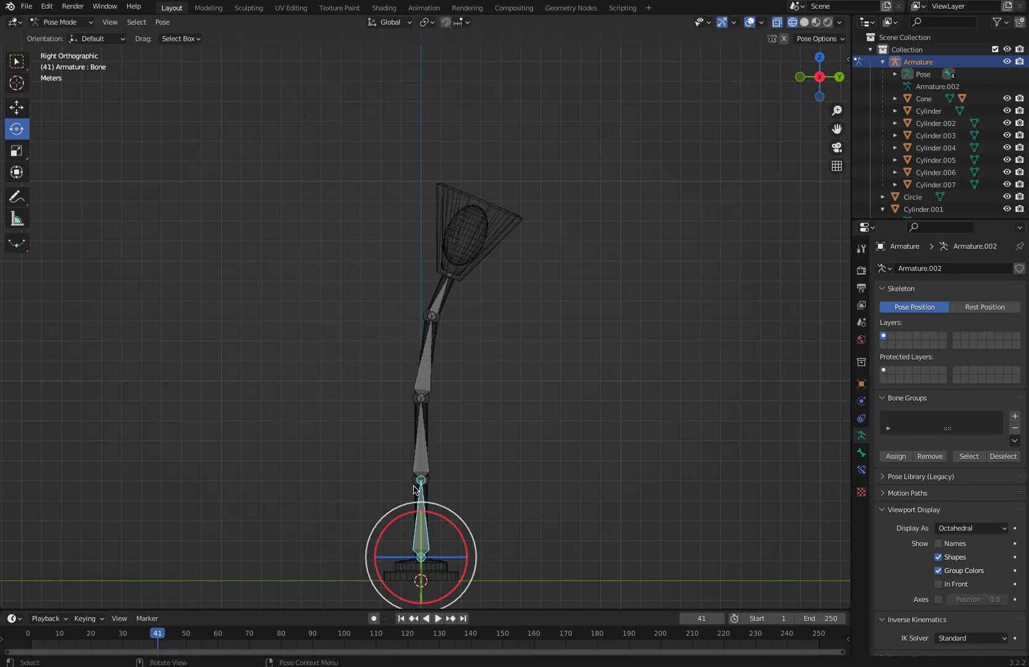
# Step: Clear the bone selection and switch the viewport to Solid shading with X-Ray enabled
pyautogui.click(360, 454)
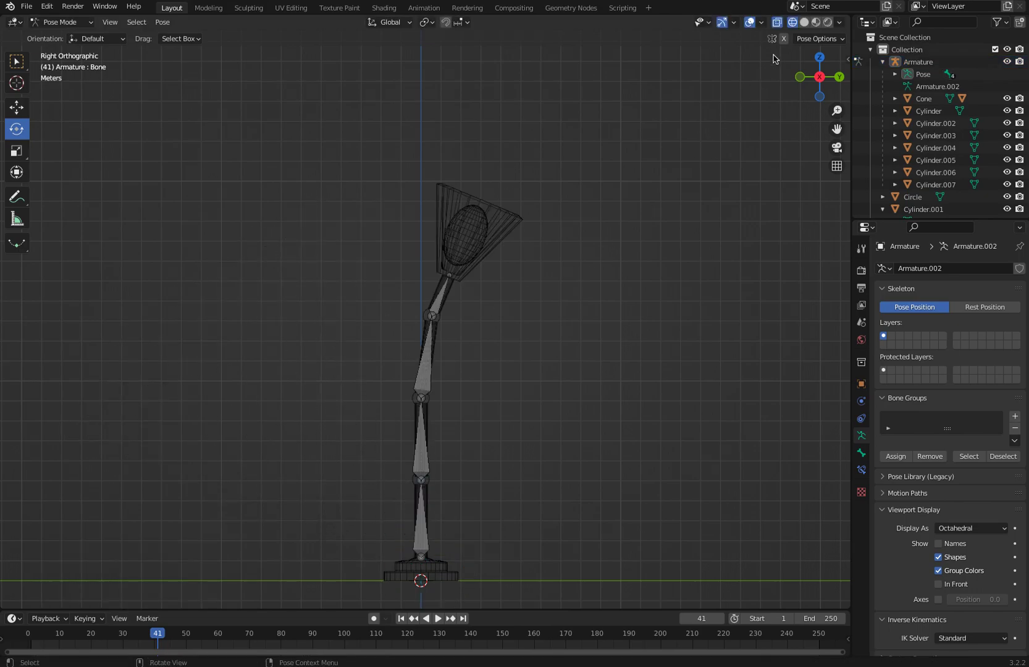
pyautogui.click(792, 23)
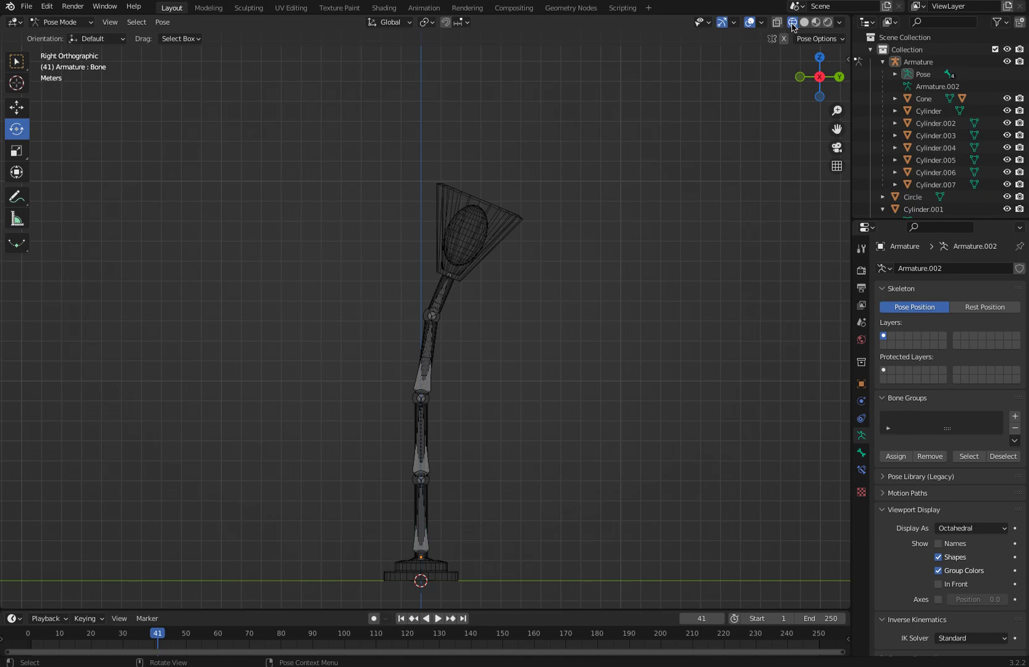
pyautogui.click(803, 24)
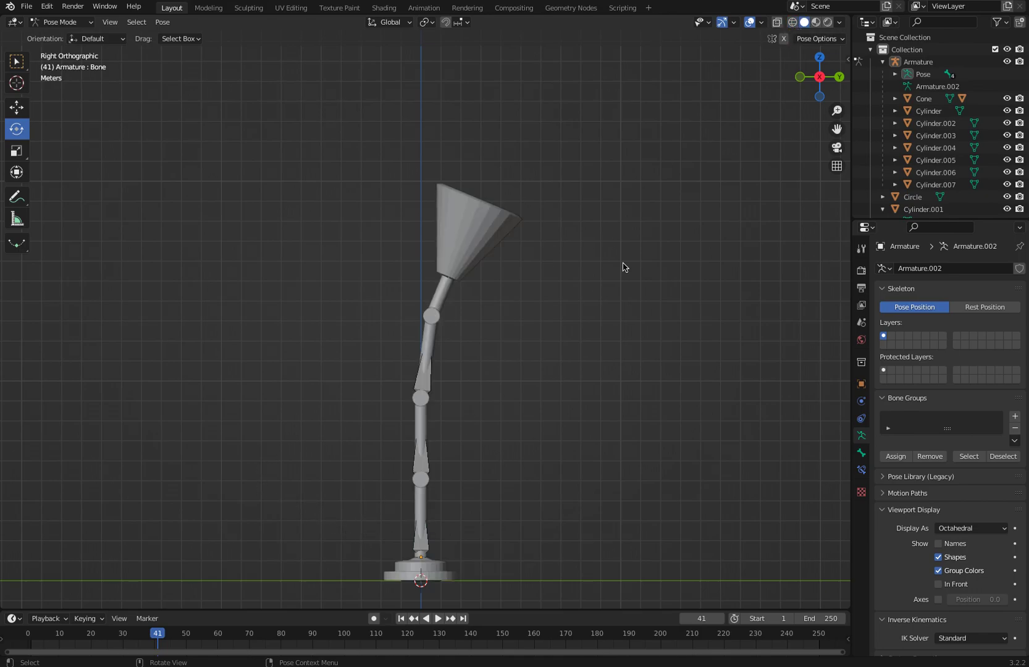
pyautogui.click(777, 22)
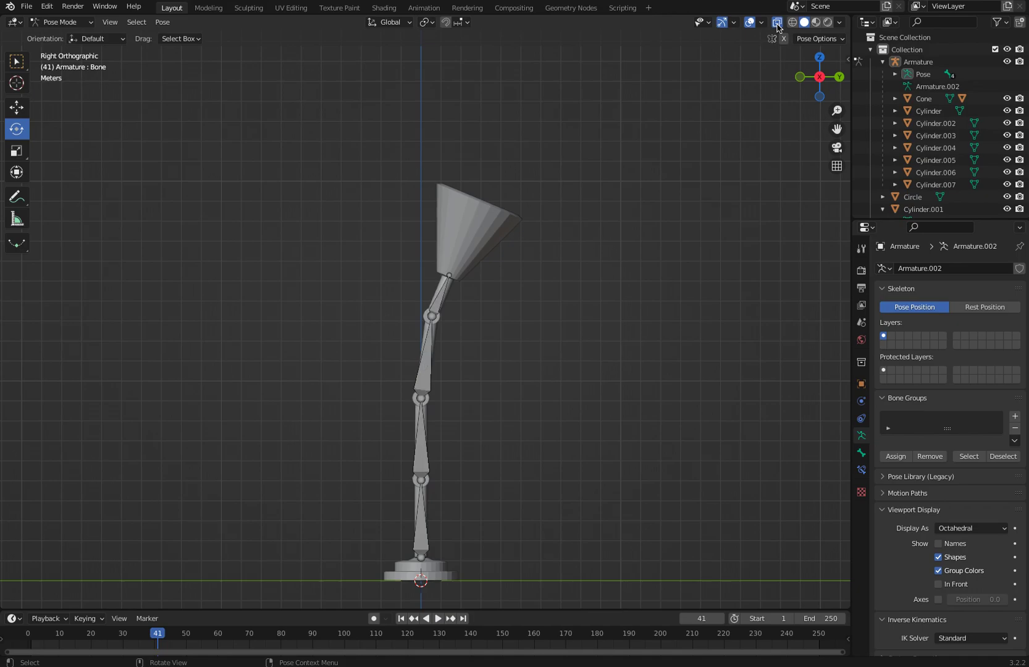
# Step: Bend the lamp by rotating its bones in turn from base to top, with the fourth bone about -51° around X
pyautogui.click(420, 541)
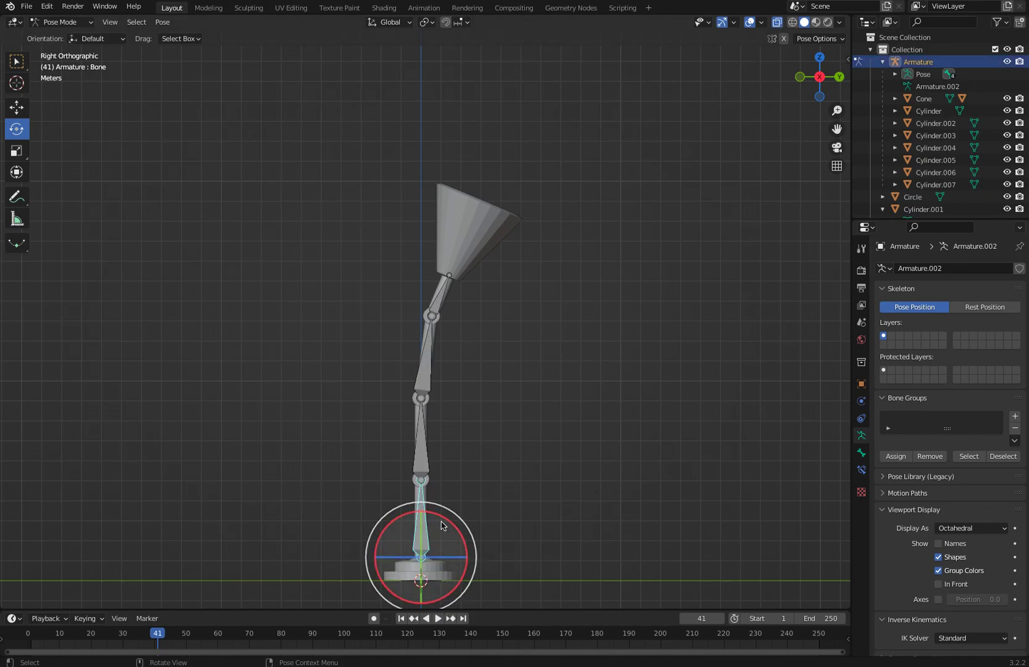
pyautogui.moveTo(448, 523); pyautogui.dragTo(365, 507)
pyautogui.click(357, 503)
pyautogui.moveTo(365, 464); pyautogui.dragTo(384, 428)
pyautogui.click(372, 389)
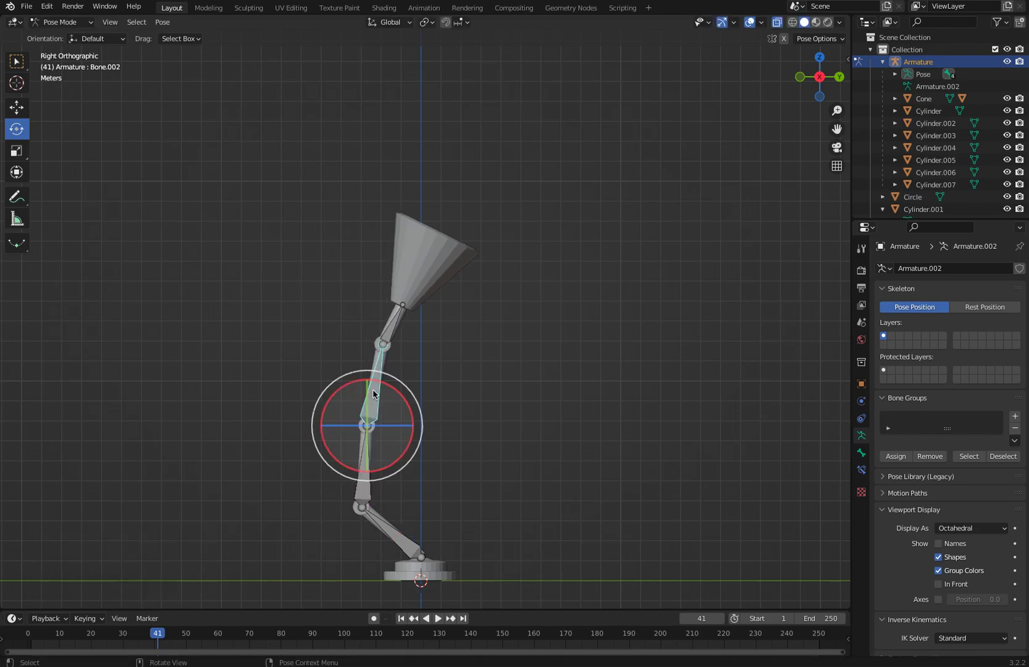
pyautogui.moveTo(370, 380); pyautogui.dragTo(320, 366)
pyautogui.click(325, 344)
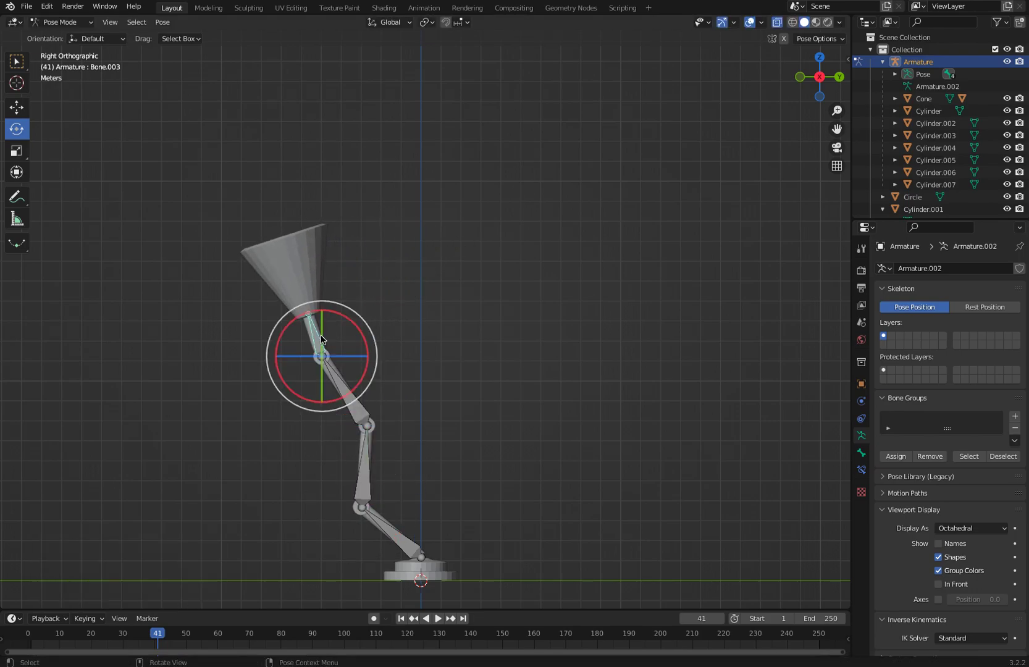
pyautogui.moveTo(351, 321); pyautogui.dragTo(366, 362)
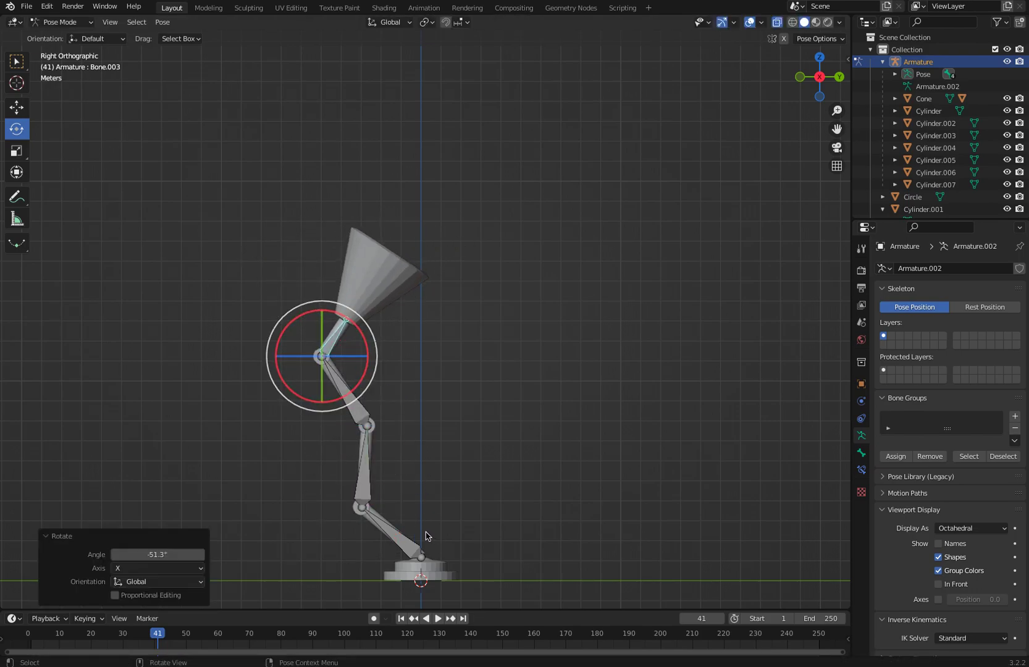
# Step: Rotate the base bone about -58° around X, and undo all the test rotations back to the original upright pose
pyautogui.click(393, 542)
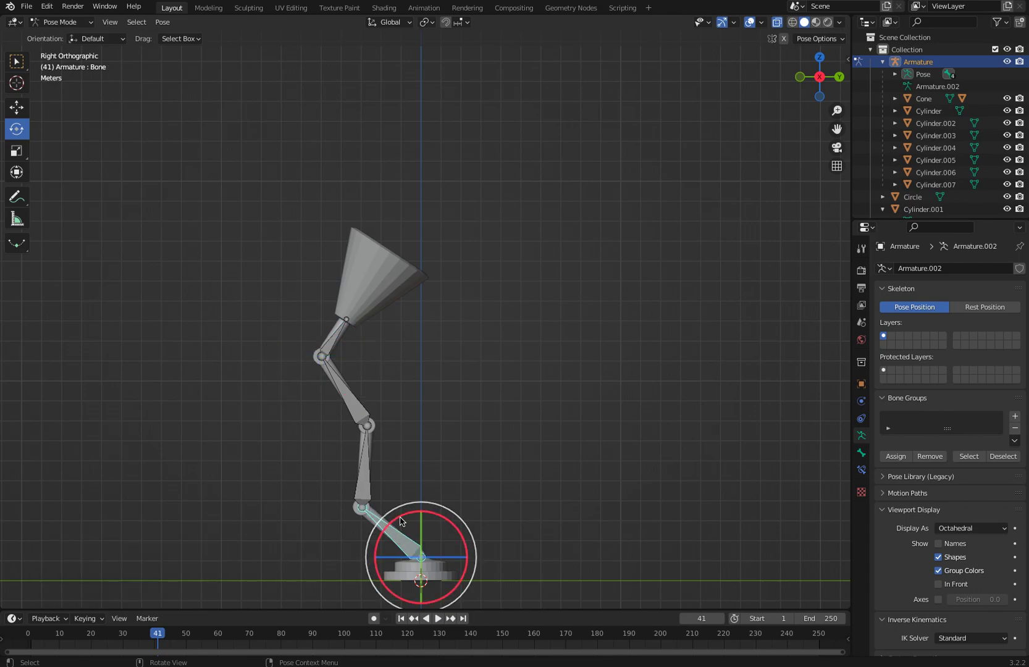
pyautogui.moveTo(378, 548); pyautogui.dragTo(501, 605)
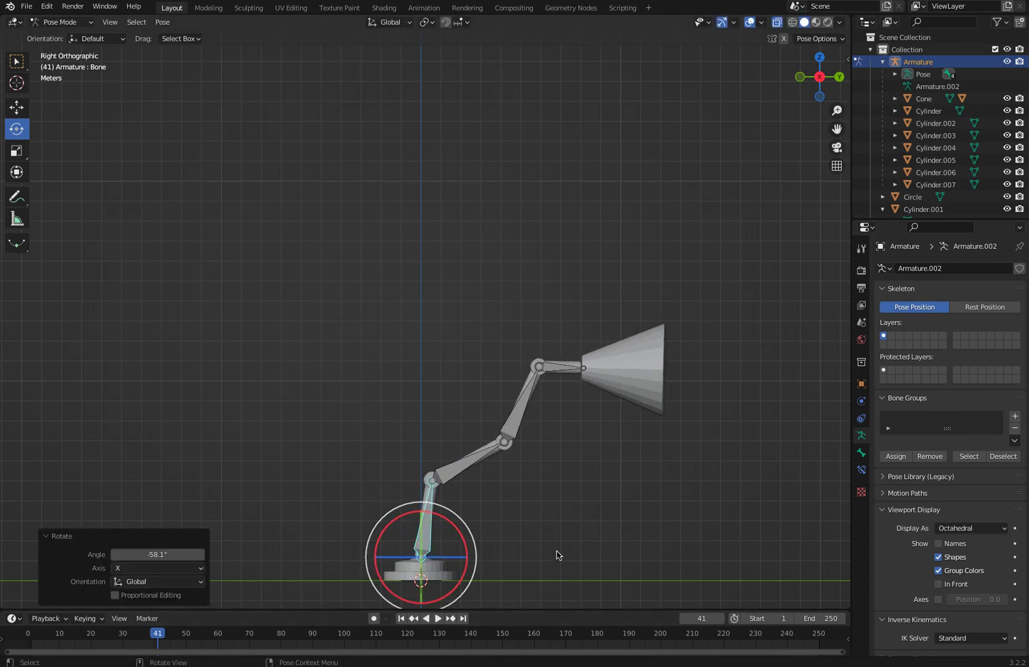
pyautogui.hotkey('ctrl', 'z')
pyautogui.hotkey('ctrl', 'z')
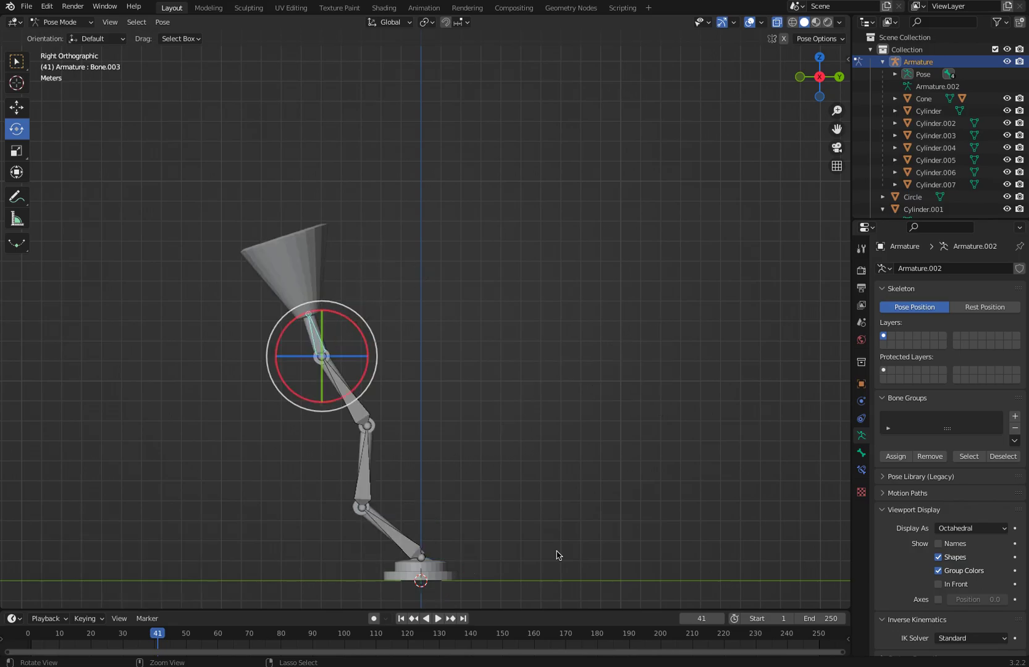
pyautogui.hotkey('ctrl', 'z')
pyautogui.hotkey('ctrl', 'z')
pyautogui.hotkey('ctrl', 'z')
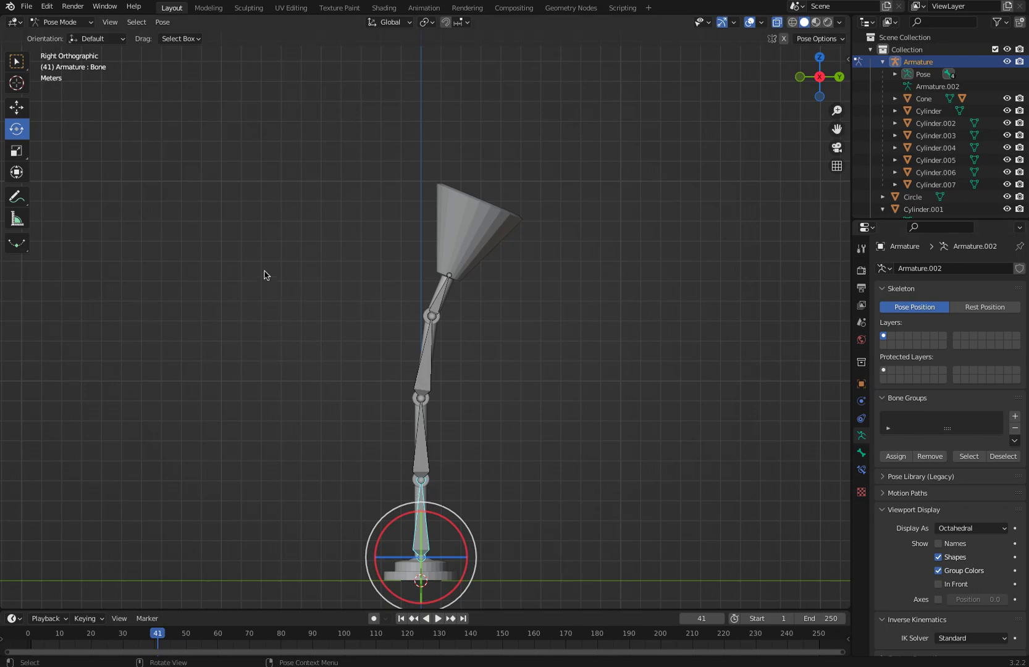
# Step: Test the second bone by rotating it so the upper arm leans forward, and undo the rotation
pyautogui.click(424, 484)
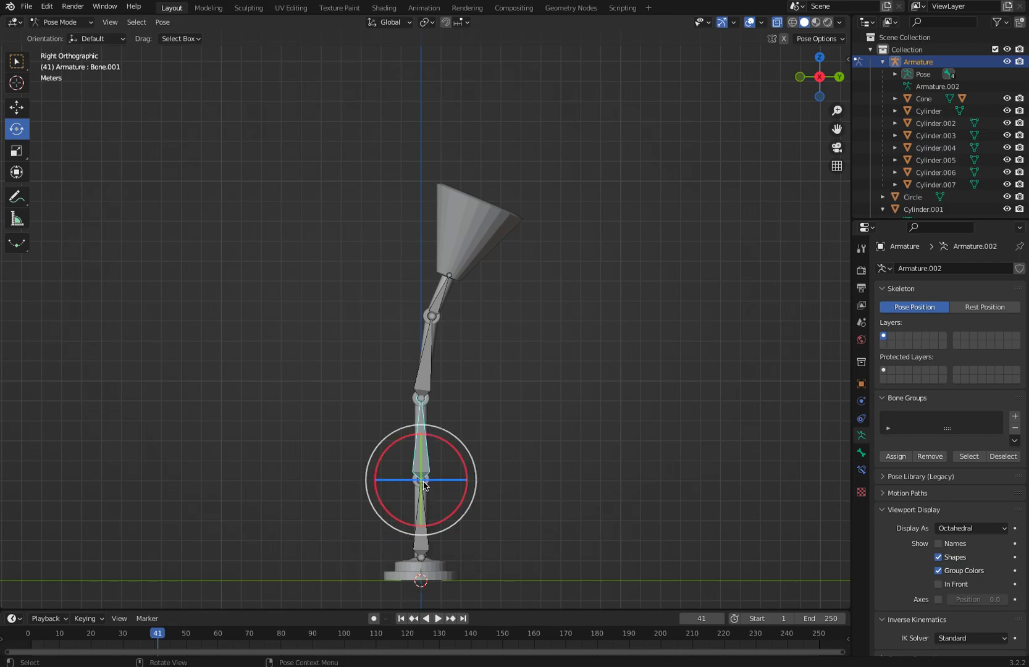
pyautogui.press('r')
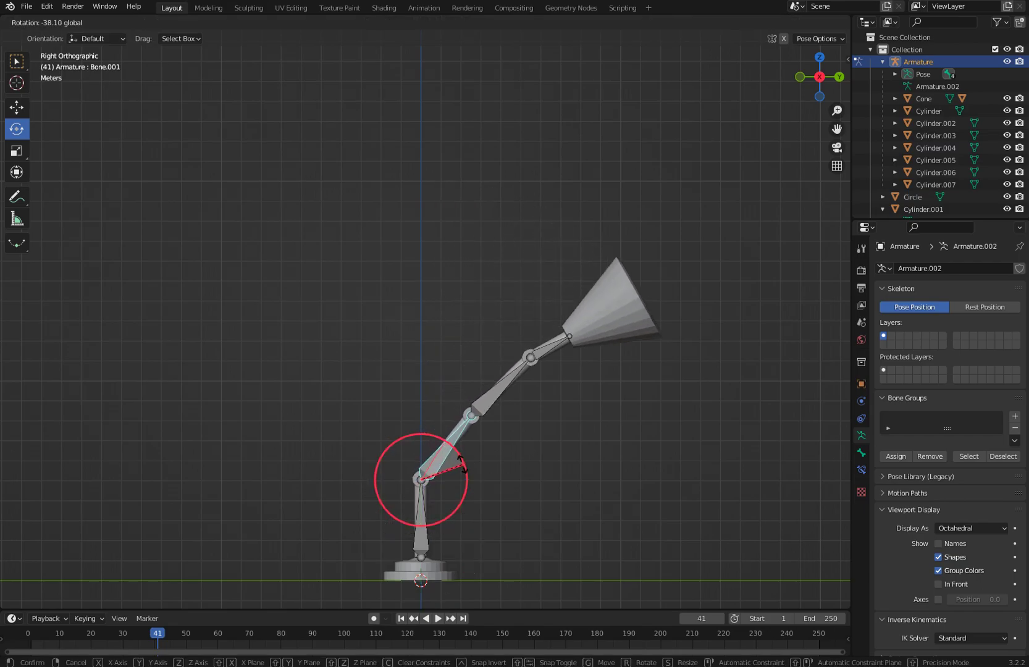
pyautogui.click(448, 469)
pyautogui.hotkey('ctrl', 'z')
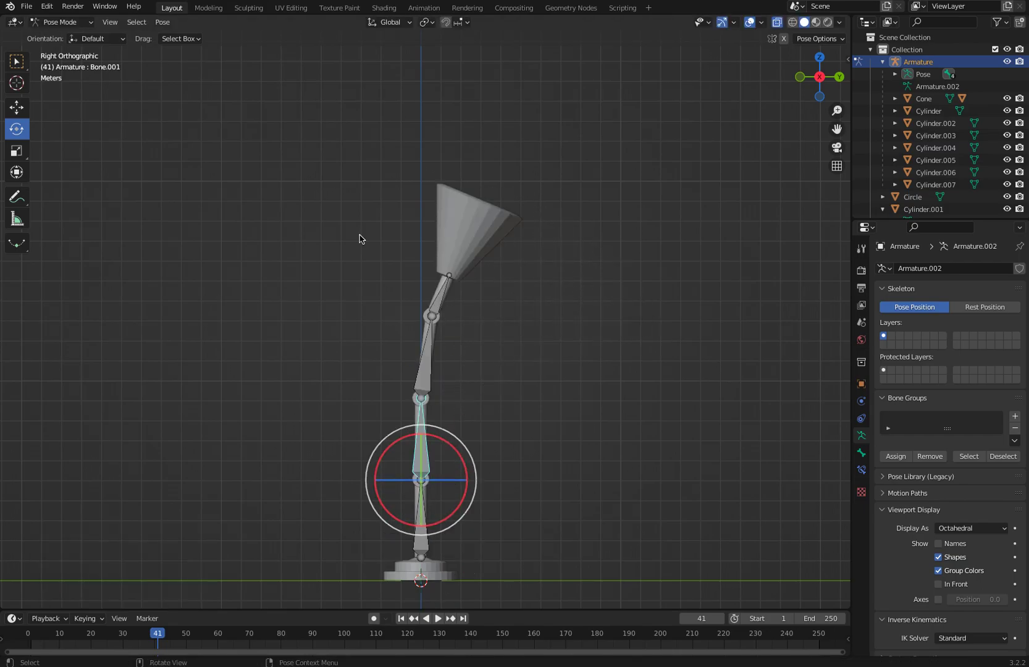
# Step: Test the base bone by rotating it about -37° around X, and undo the rotation
pyautogui.click(426, 362)
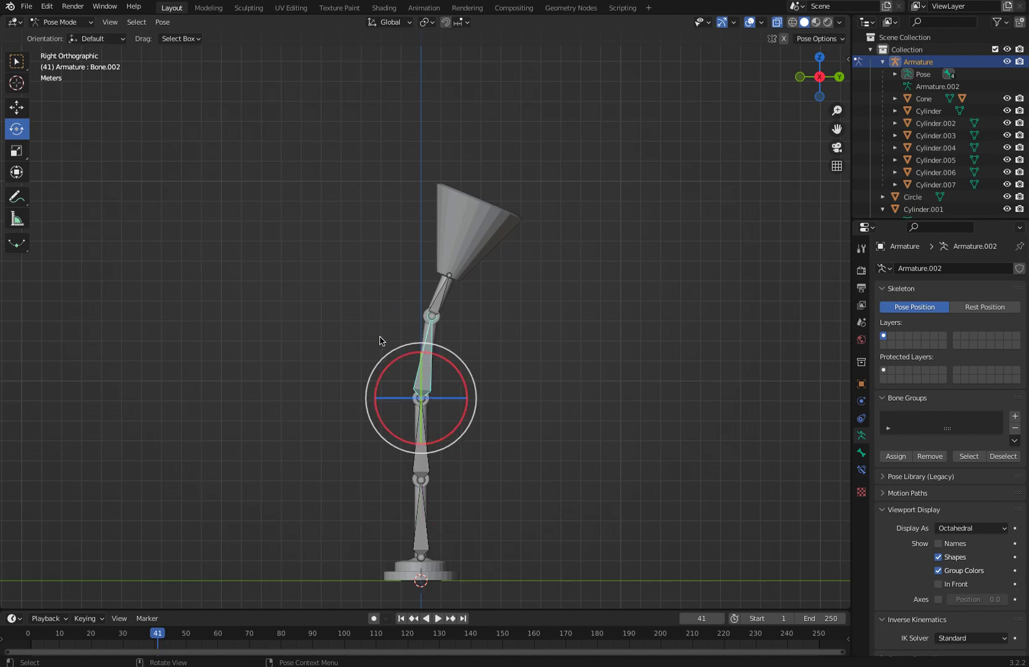
pyautogui.click(366, 320)
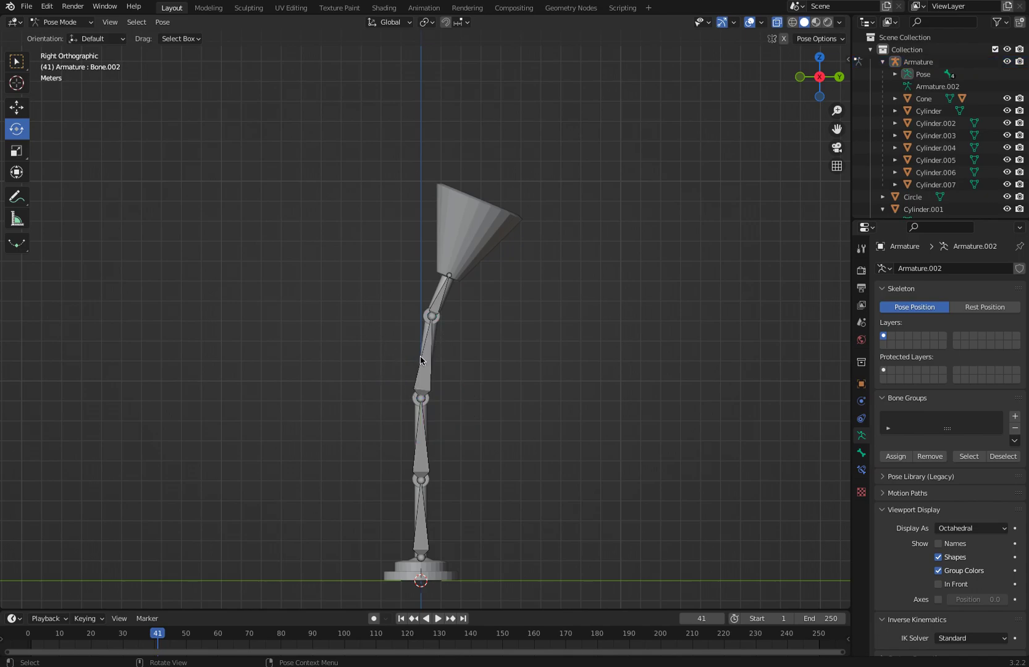
pyautogui.click(424, 512)
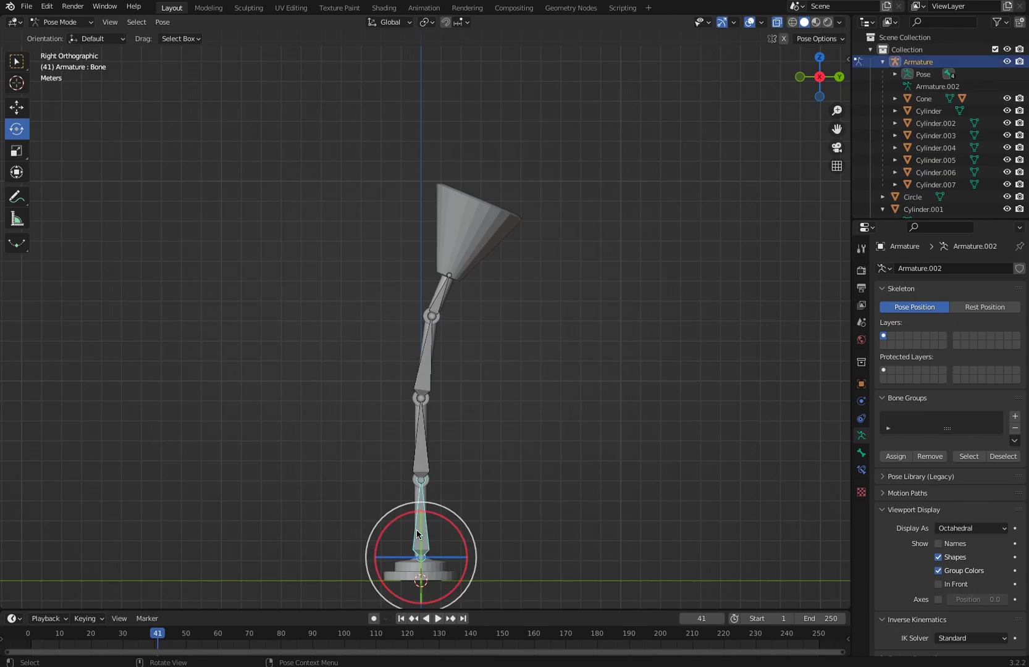
pyautogui.moveTo(424, 512); pyautogui.dragTo(468, 416)
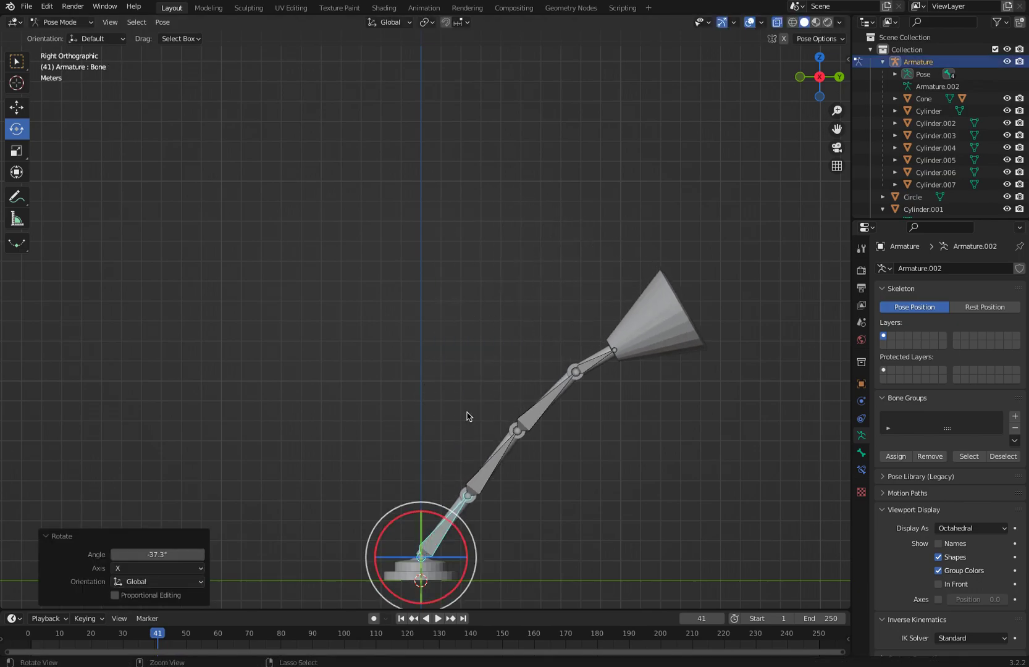
pyautogui.hotkey('ctrl', 'z')
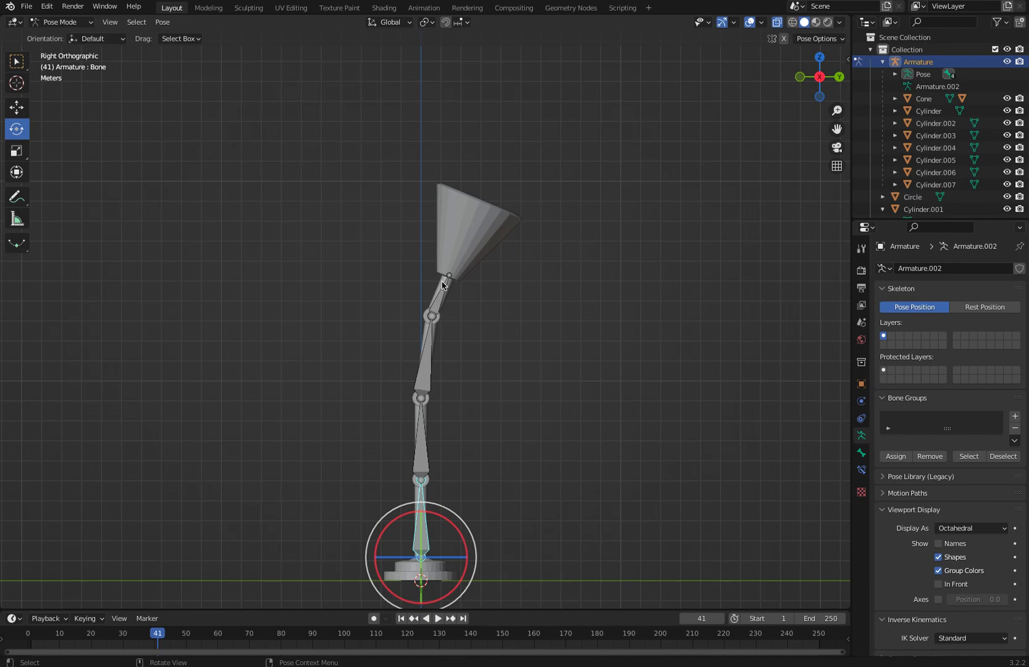
# Step: Examine the lamp's upper joints up close and check the top bone that ends at the lamp head
pyautogui.scroll(8, 381, 273)
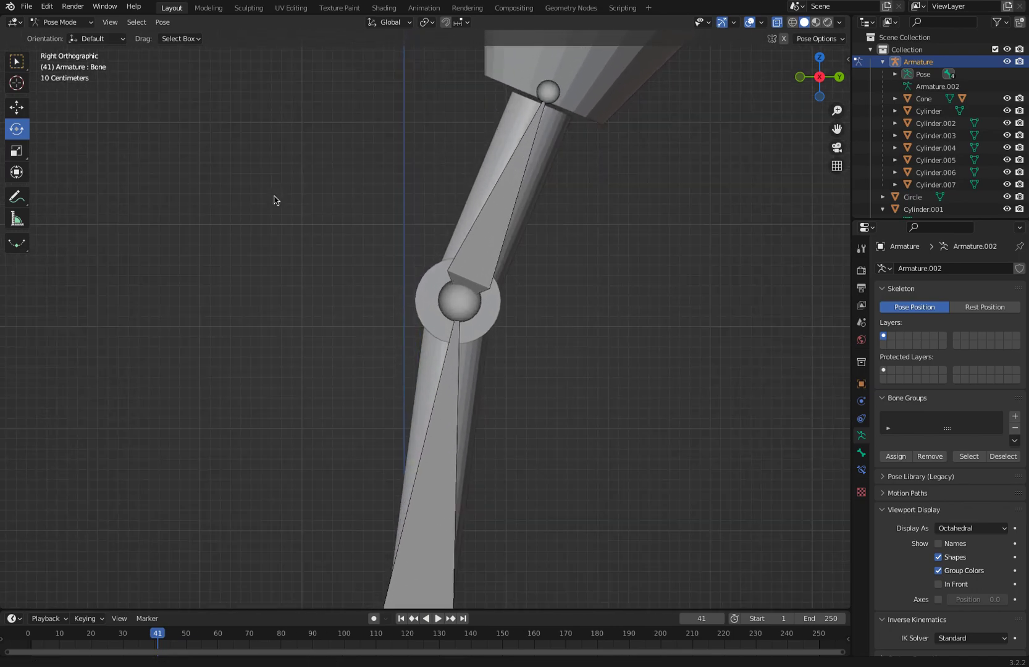
pyautogui.scroll(-5, 368, 246)
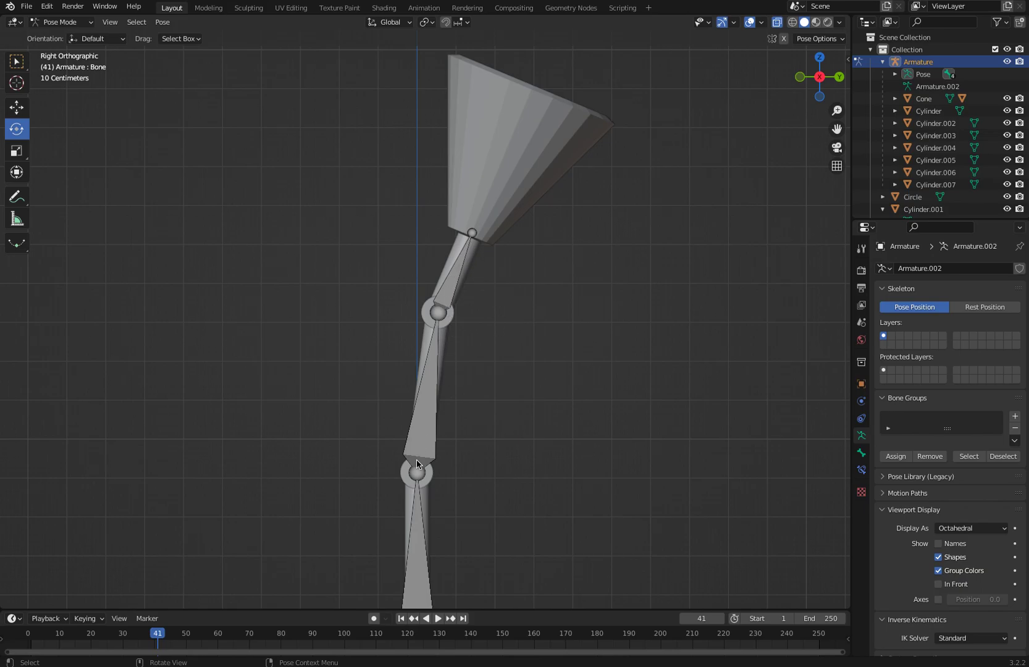
pyautogui.scroll(-3, 494, 451)
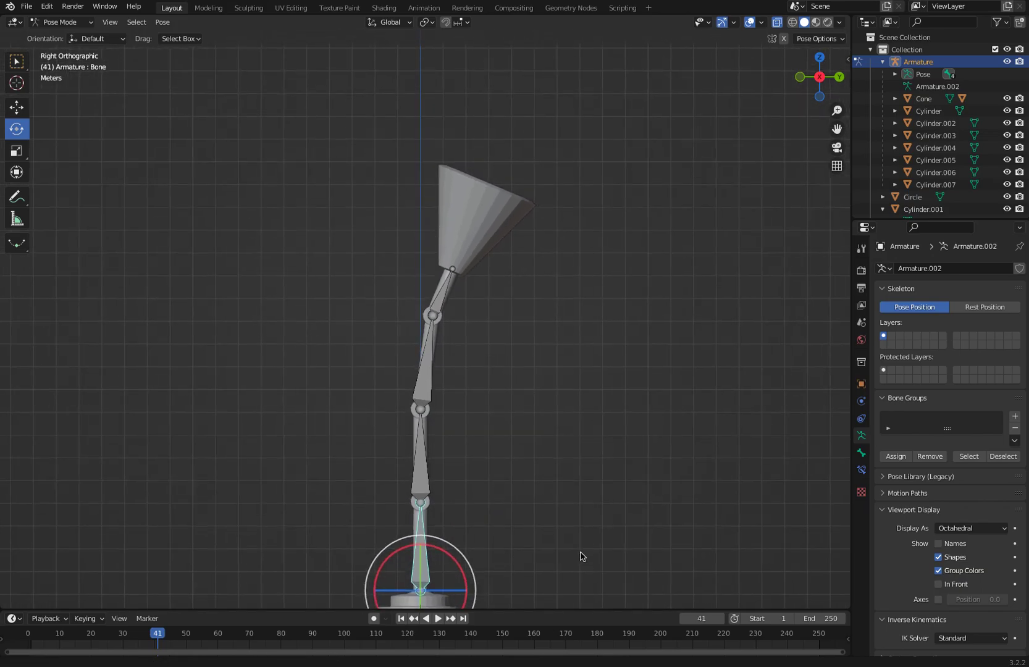
pyautogui.keyDown('ctrl'); pyautogui.moveTo(542, 513); pyautogui.dragTo(544, 543, button='middle'); pyautogui.keyUp('ctrl')
pyautogui.click(383, 307)
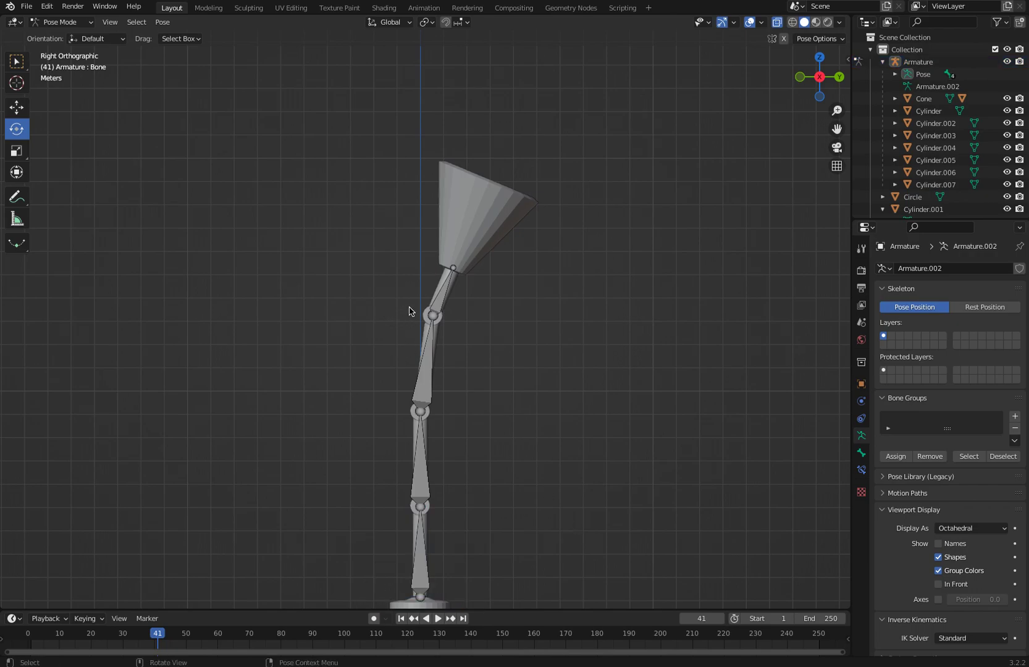
pyautogui.click(453, 268)
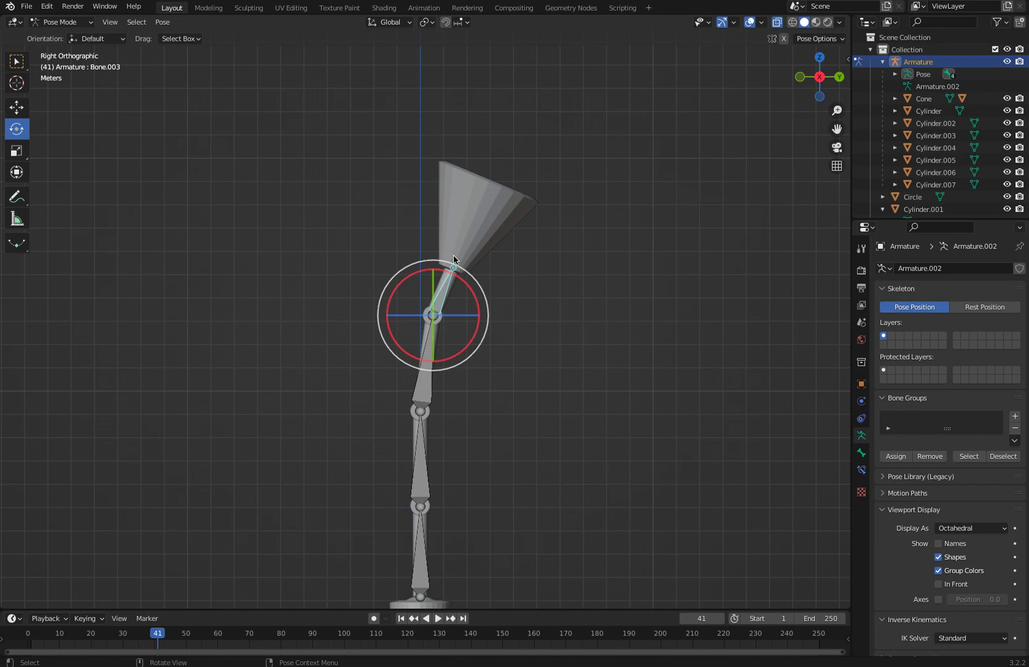
pyautogui.click(322, 266)
pyautogui.click(440, 308)
pyautogui.click(349, 260)
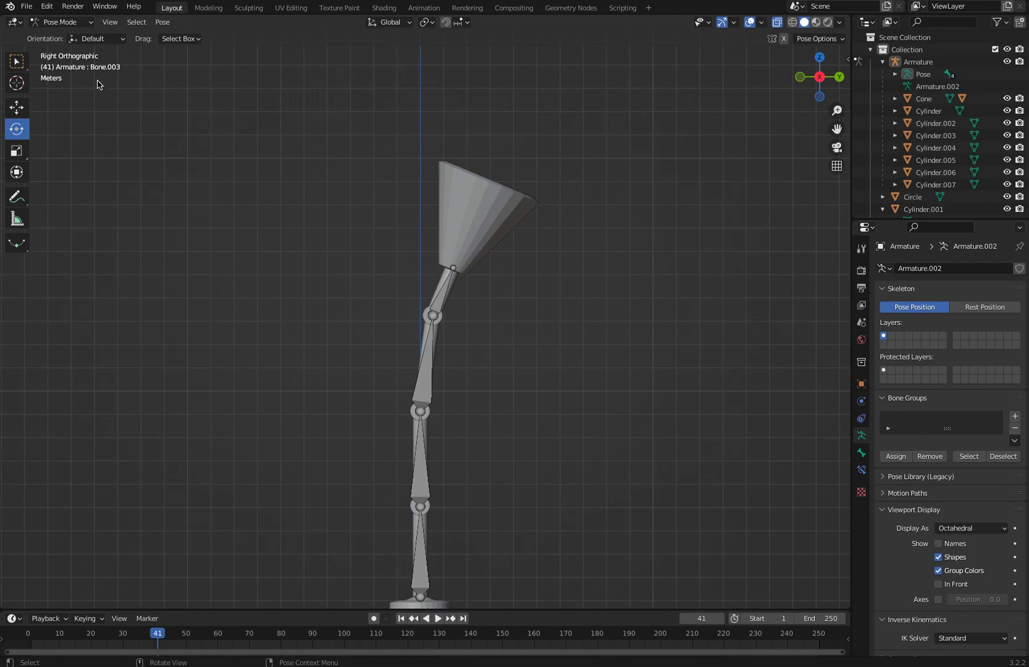
# Step: In Edit Mode with wireframe shading, extrude a bone from the top bone's tip, about 1.82 m along Y and -0.11 m along Z
pyautogui.click(58, 24)
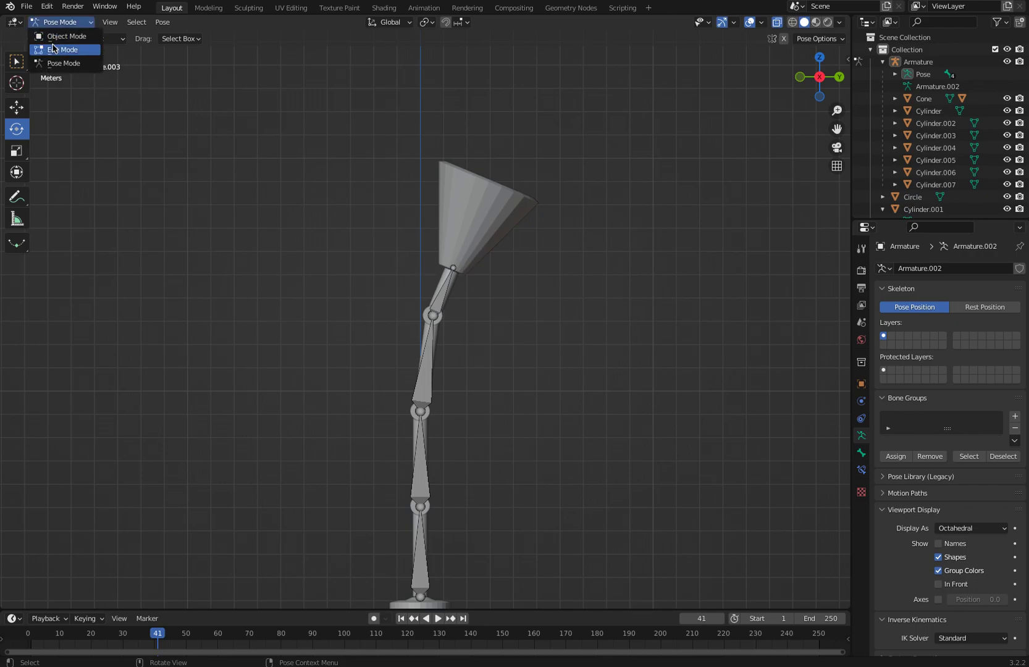
pyautogui.click(53, 49)
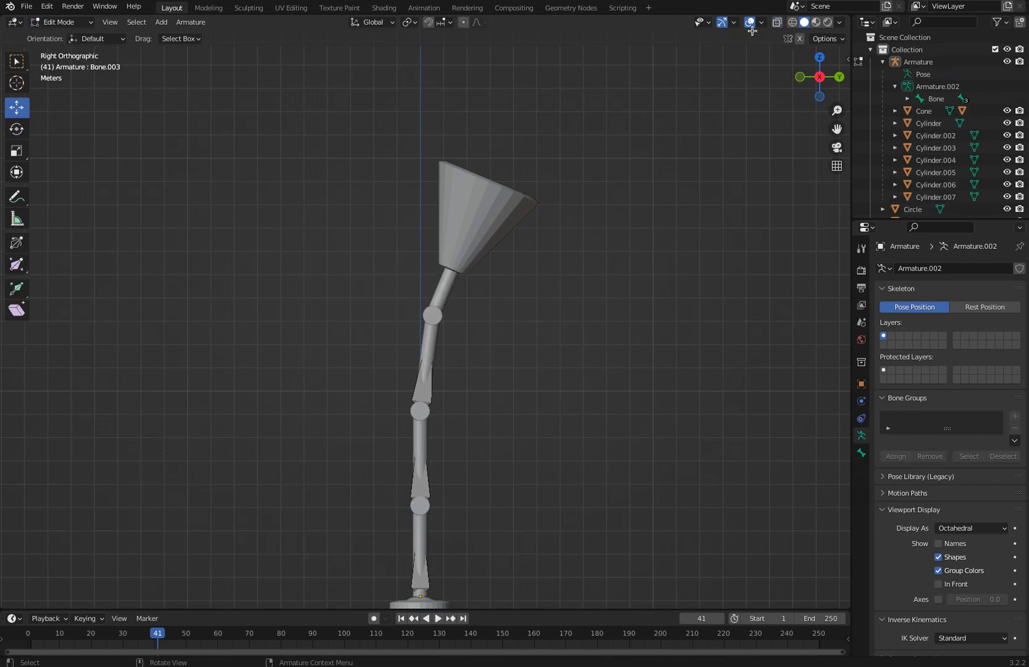
pyautogui.click(793, 22)
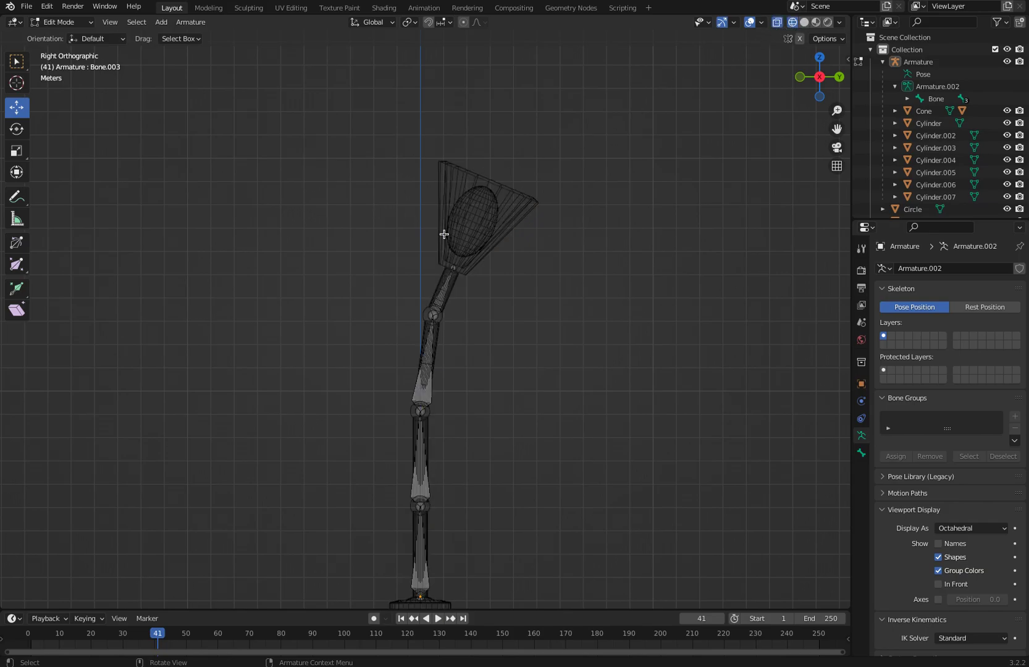
pyautogui.click(458, 266)
pyautogui.press('e')
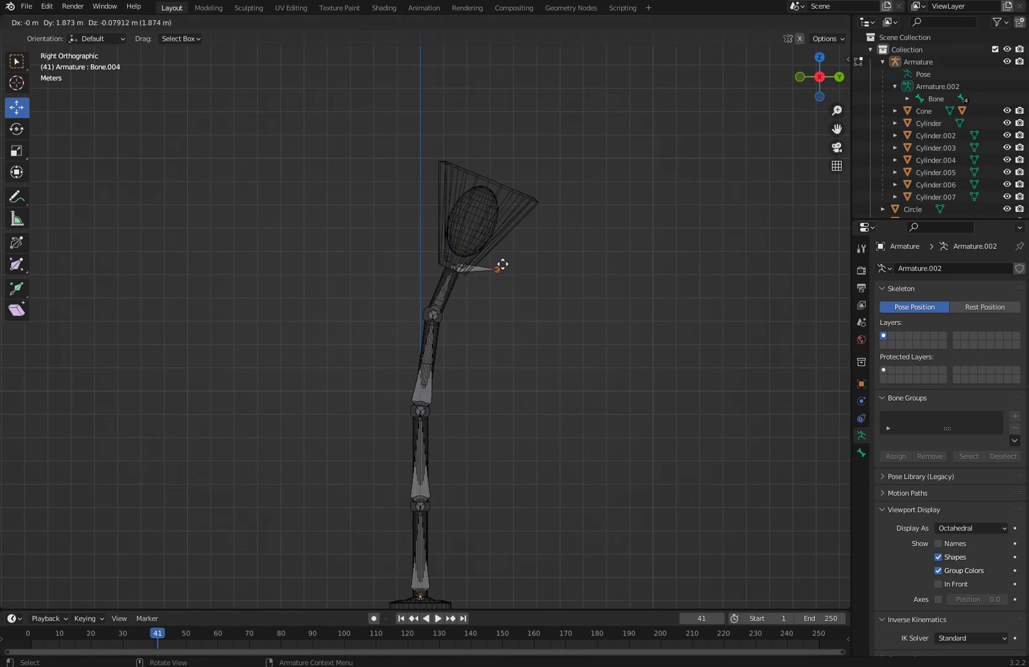
pyautogui.click(500, 267)
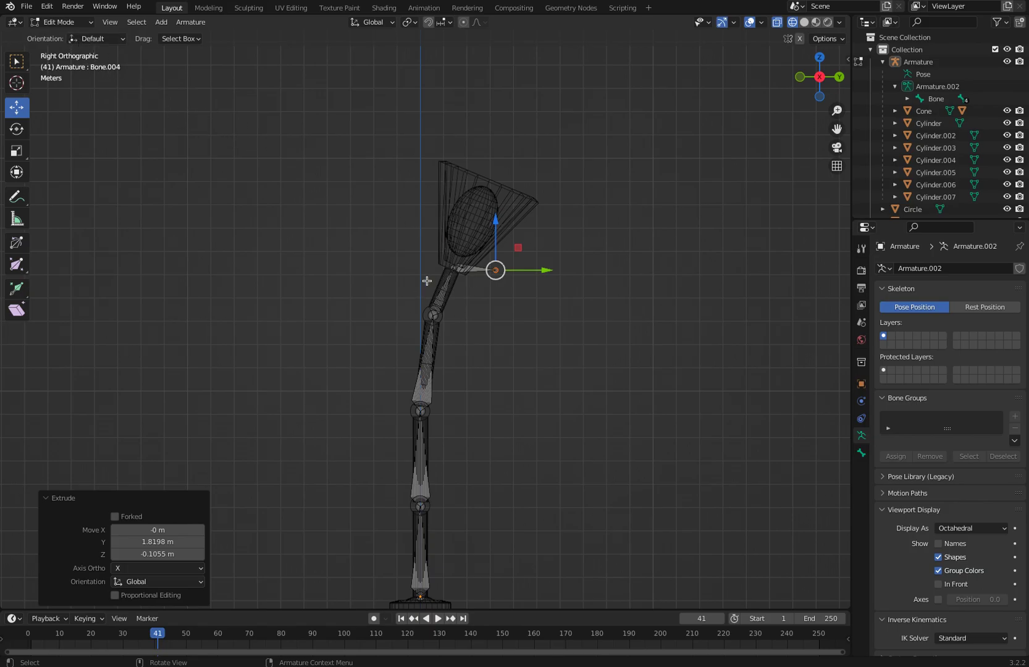
# Step: Clear the parent of the new horizontal bone beneath the lamp head
pyautogui.click(68, 22)
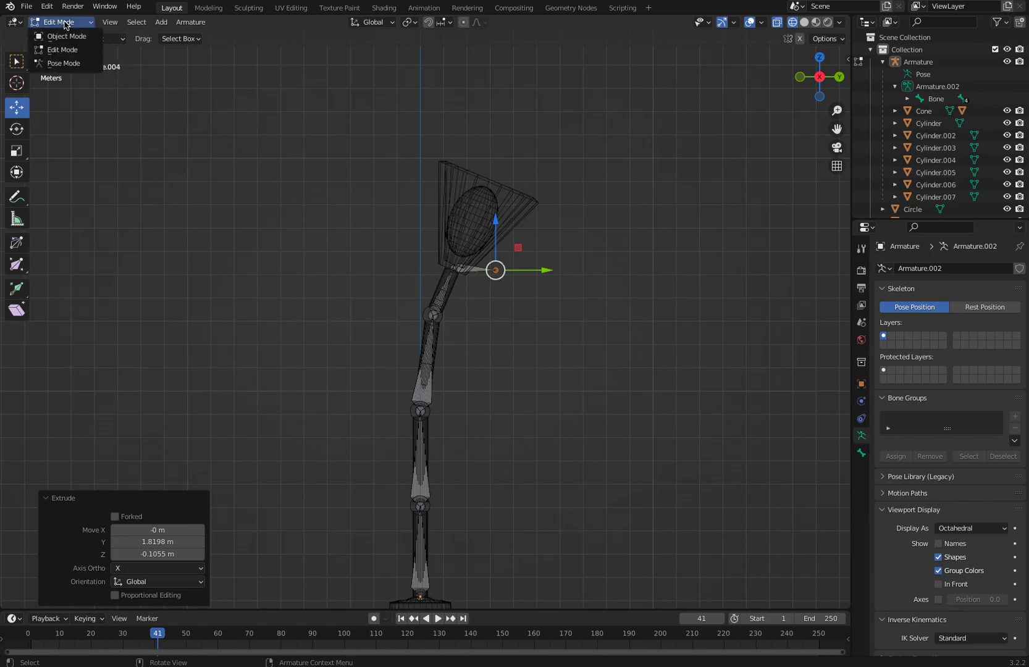
pyautogui.click(475, 272)
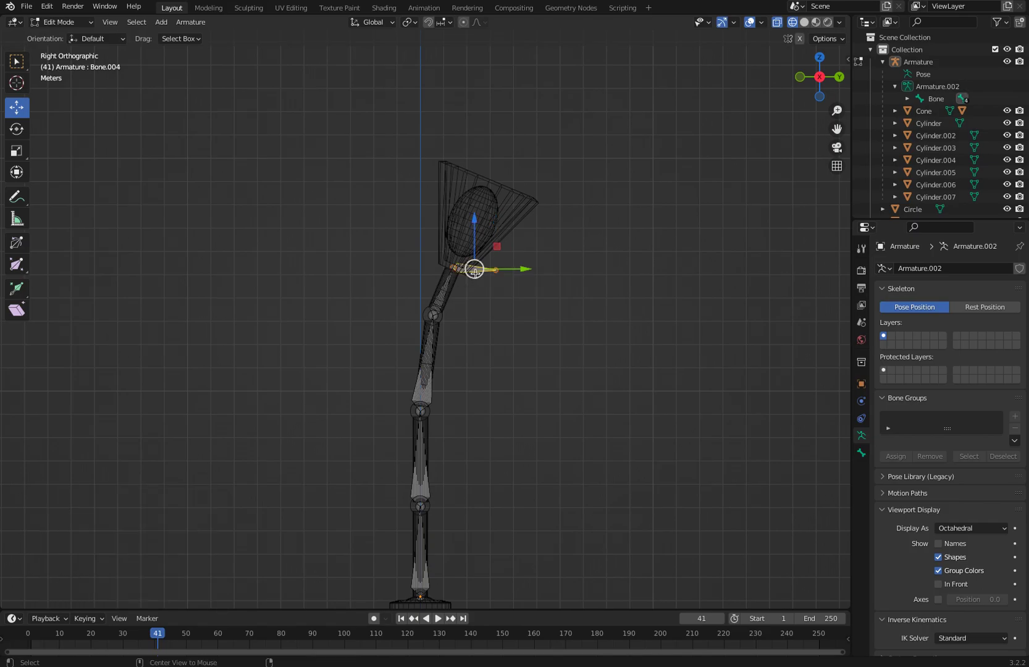
pyautogui.hotkey('alt', 'p')
pyautogui.click(457, 275)
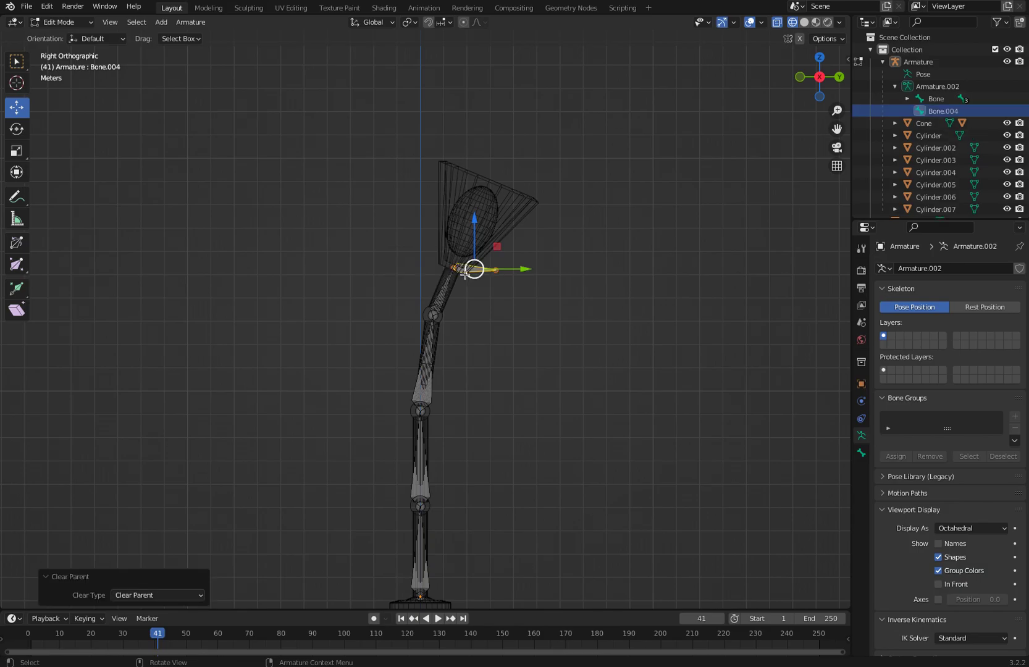
# Step: Test moving the detached bone away from the lamp arm, and undo the move
pyautogui.moveTo(474, 270); pyautogui.dragTo(488, 321)
pyautogui.hotkey('ctrl', 'z')
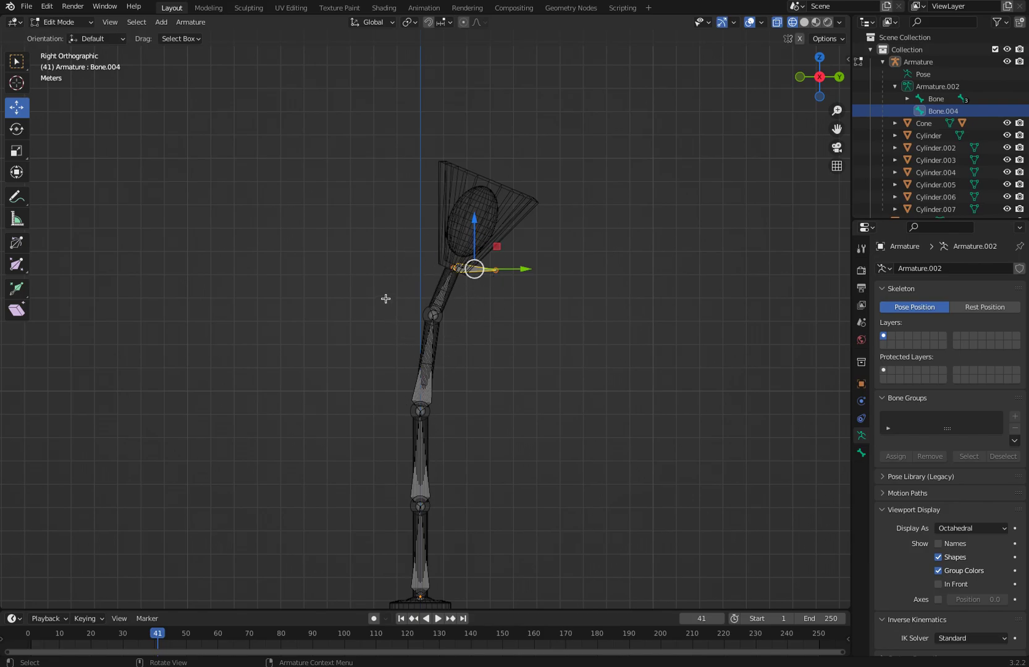
pyautogui.click(383, 256)
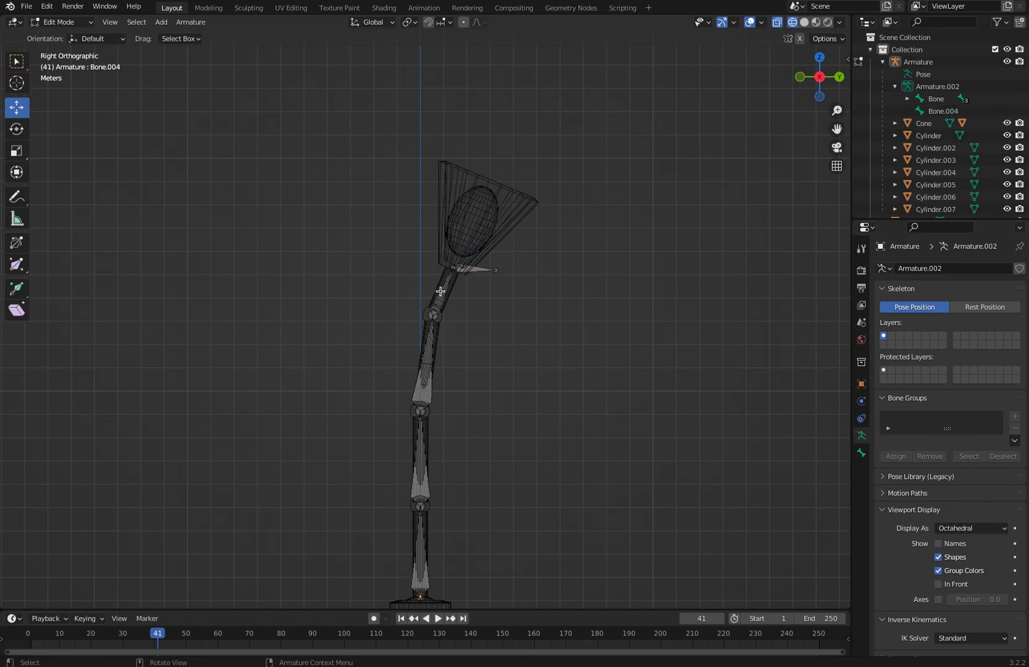
# Step: Rename the detached horizontal bone beneath the lamp head as IK_Control
pyautogui.click(481, 271)
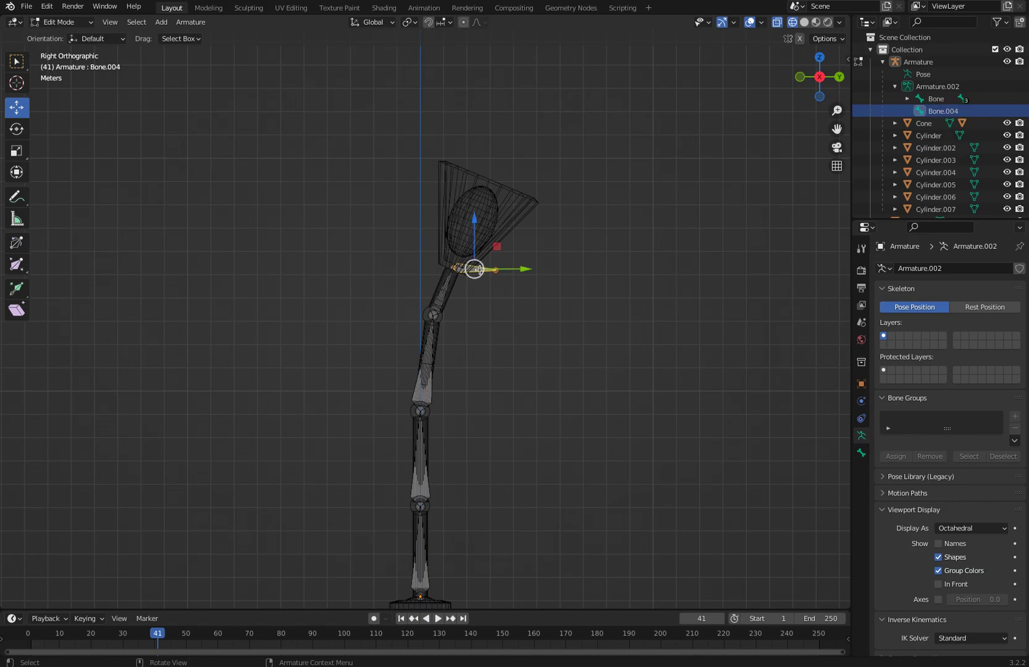
pyautogui.doubleClick(937, 112)
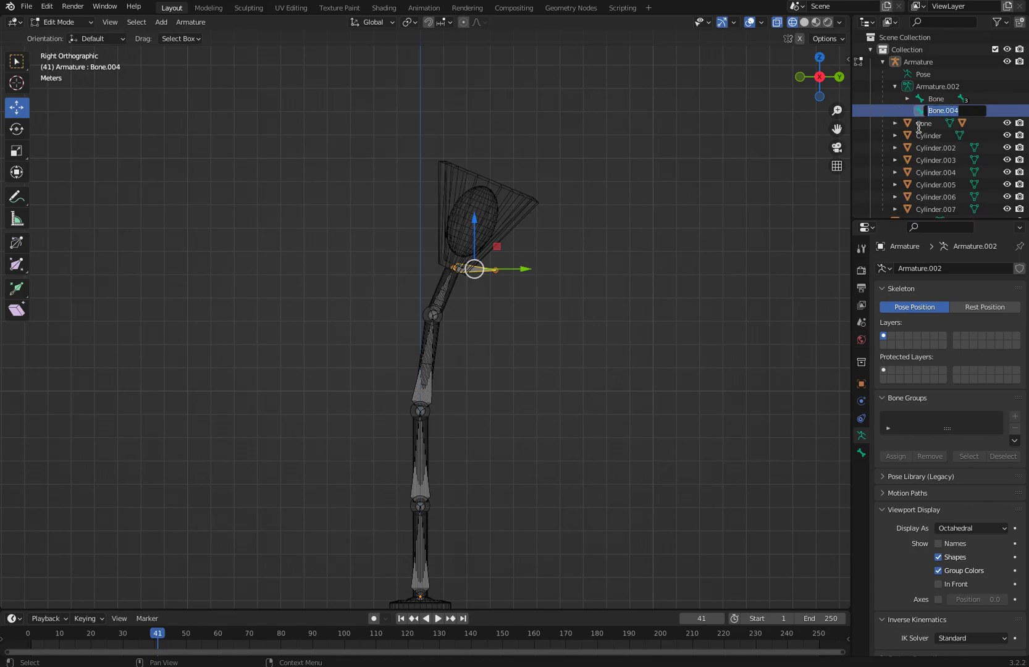
pyautogui.write('IK_Control')
pyautogui.press('Return')
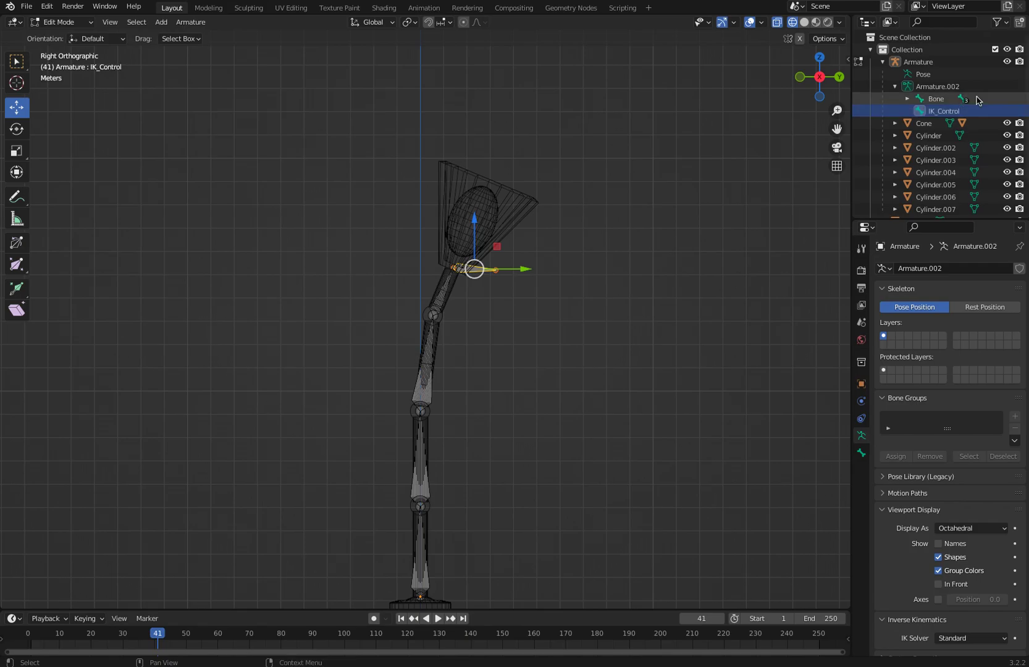
pyautogui.click(407, 273)
pyautogui.click(475, 273)
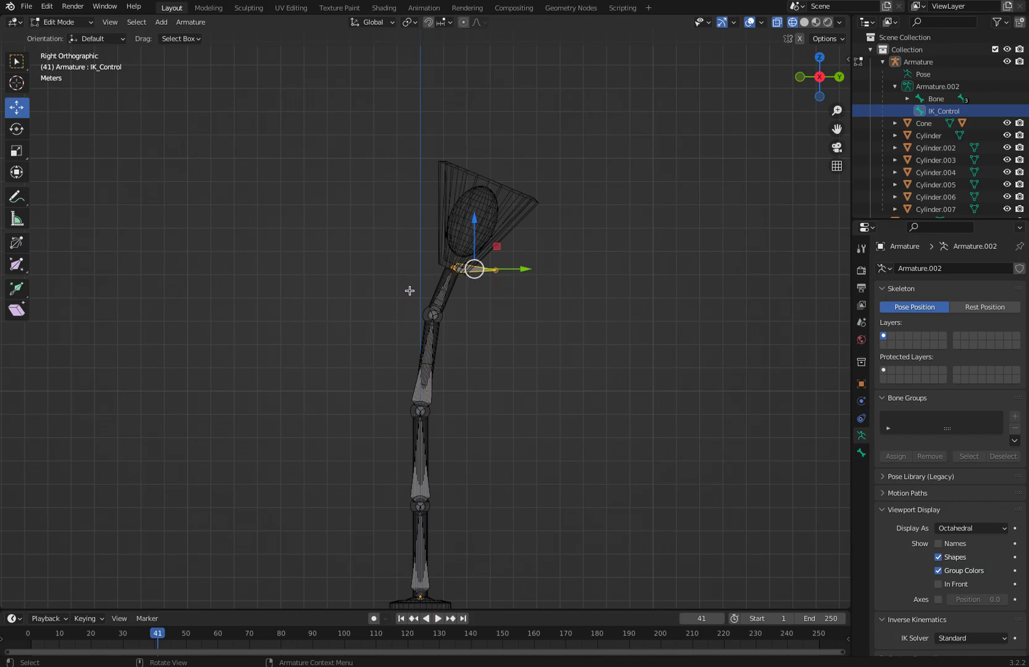
# Step: Add an Inverse Kinematics constraint in Pose Mode to the top arm bone, Bone.003
pyautogui.click(440, 306)
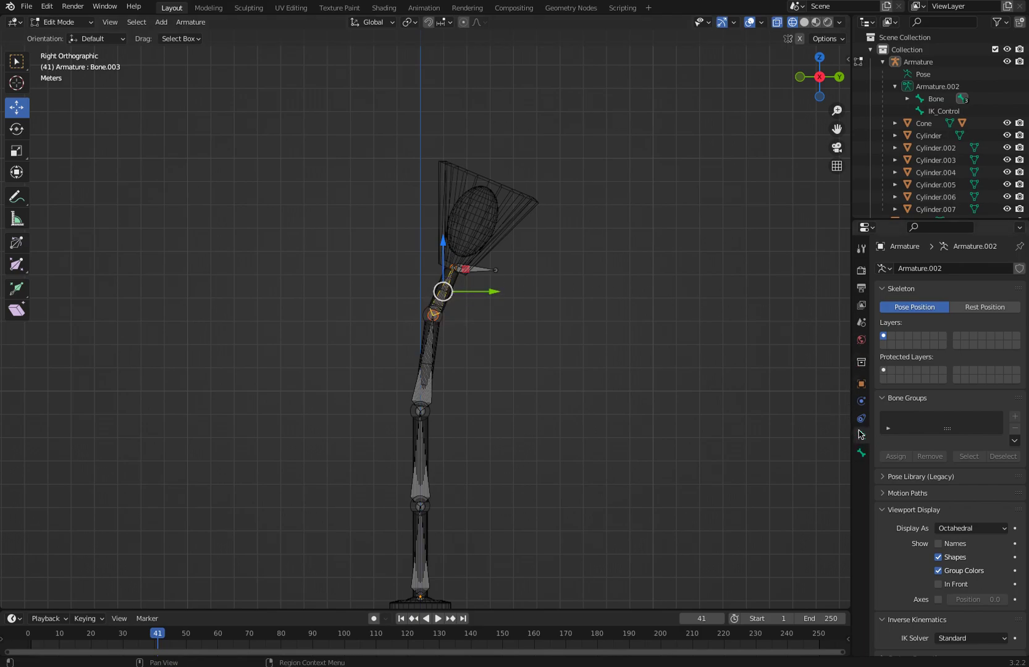
pyautogui.click(59, 22)
pyautogui.click(64, 25)
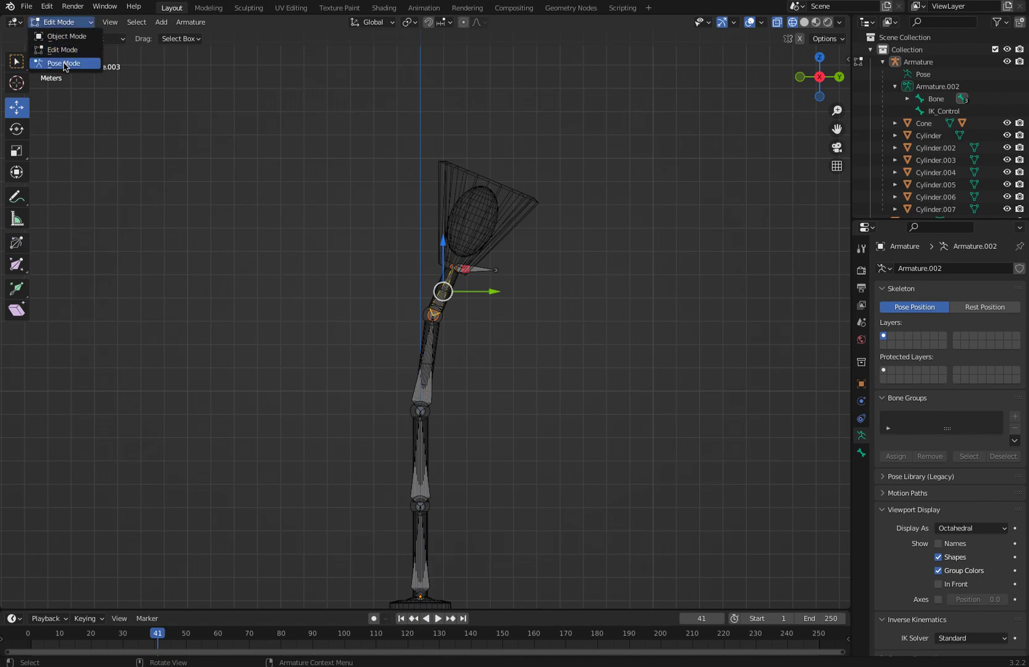
pyautogui.click(63, 63)
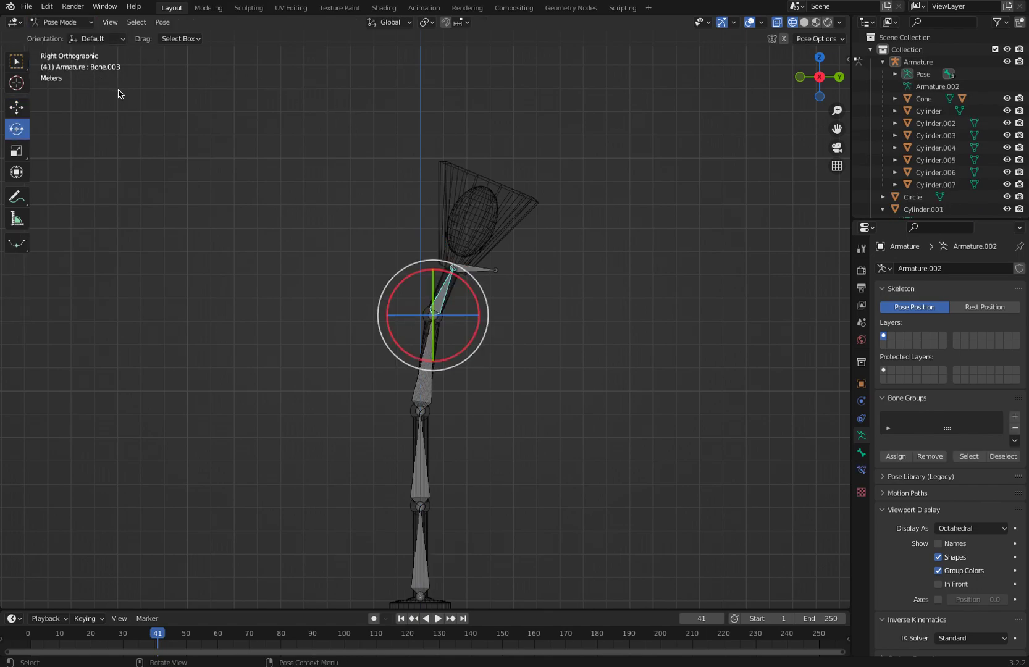
pyautogui.click(862, 471)
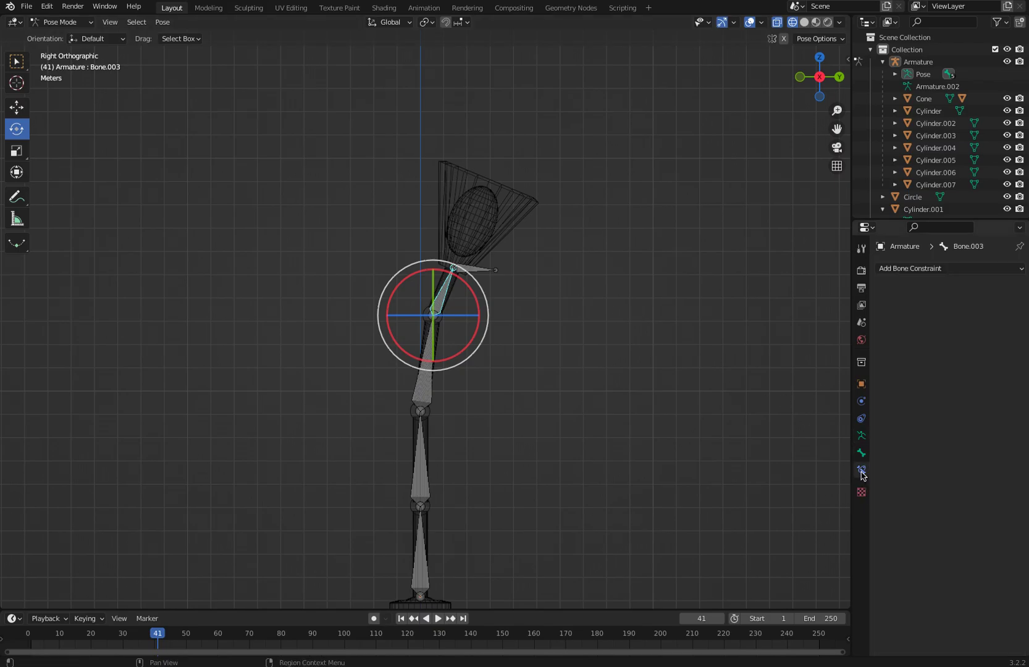
pyautogui.click(927, 270)
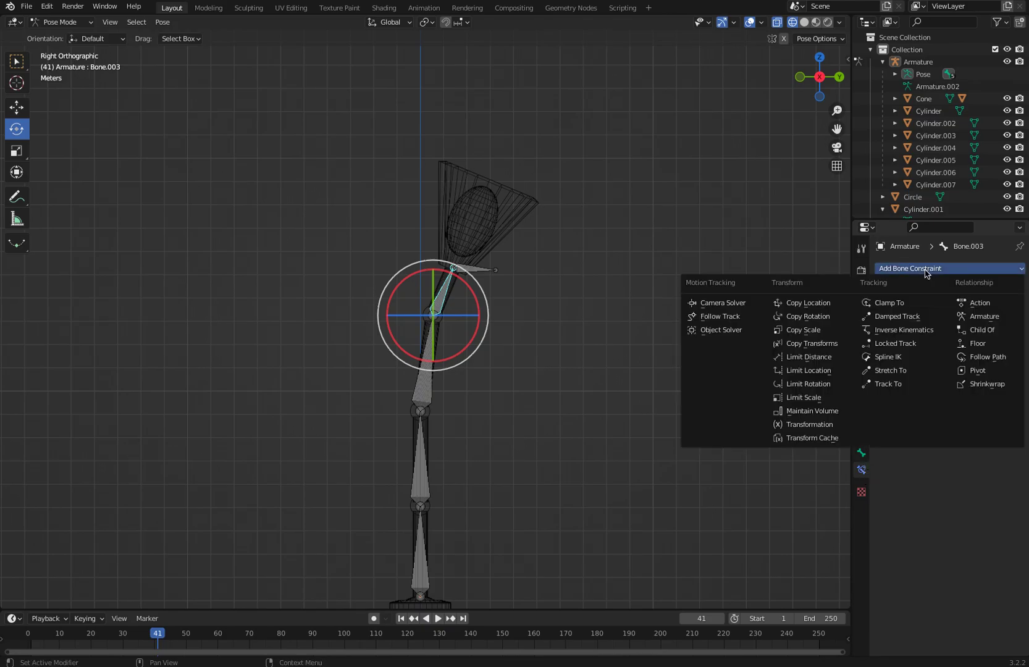
pyautogui.click(927, 331)
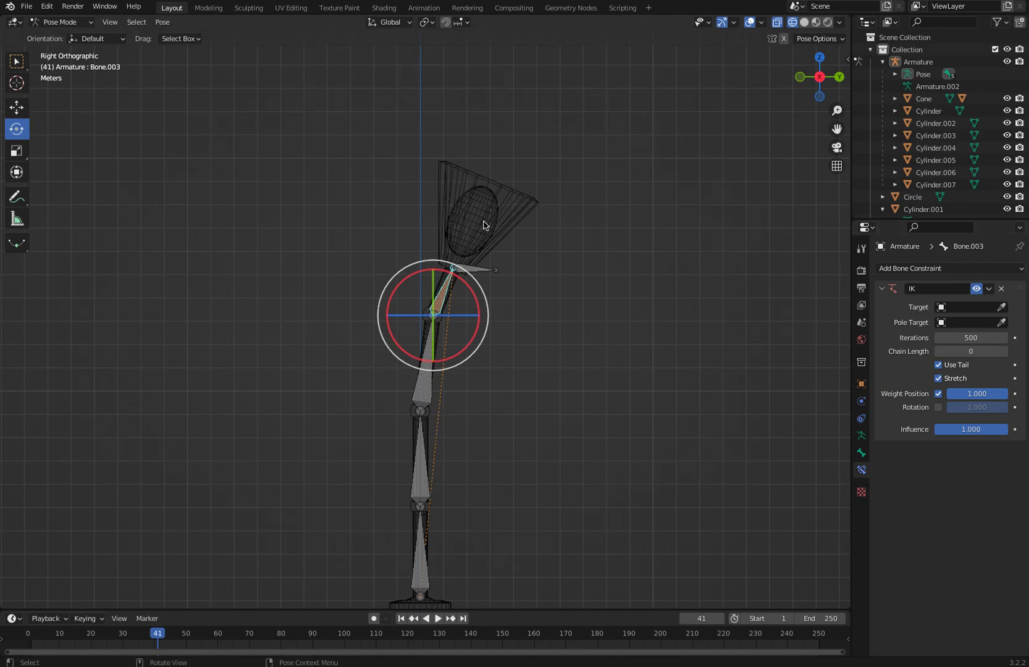
# Step: Set the IK constraint's target to Armature and its target bone to IK_Control
pyautogui.click(1001, 307)
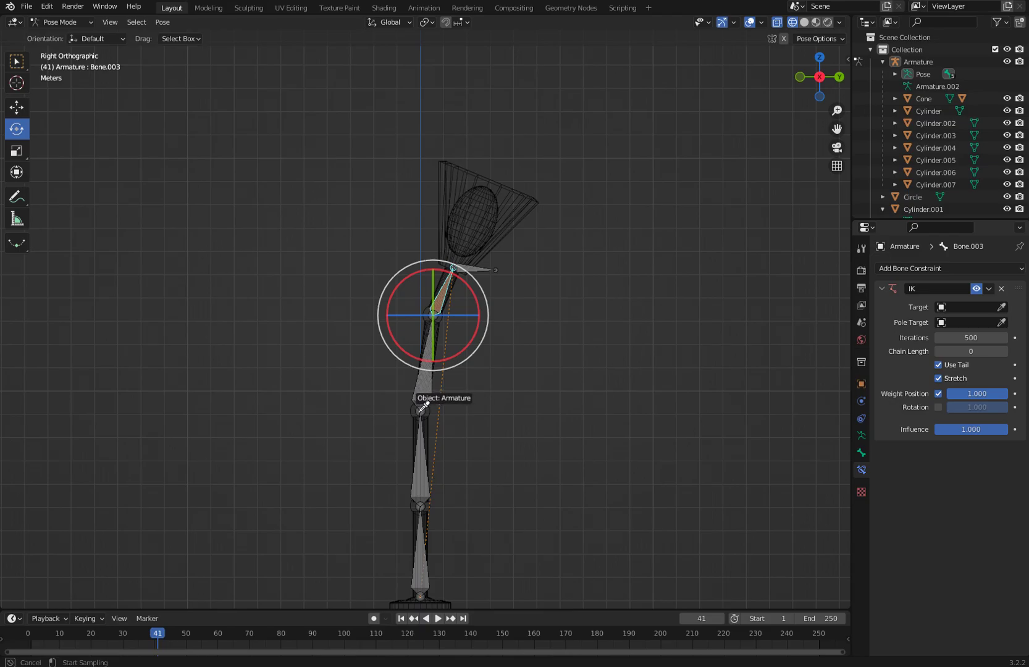
pyautogui.click(420, 405)
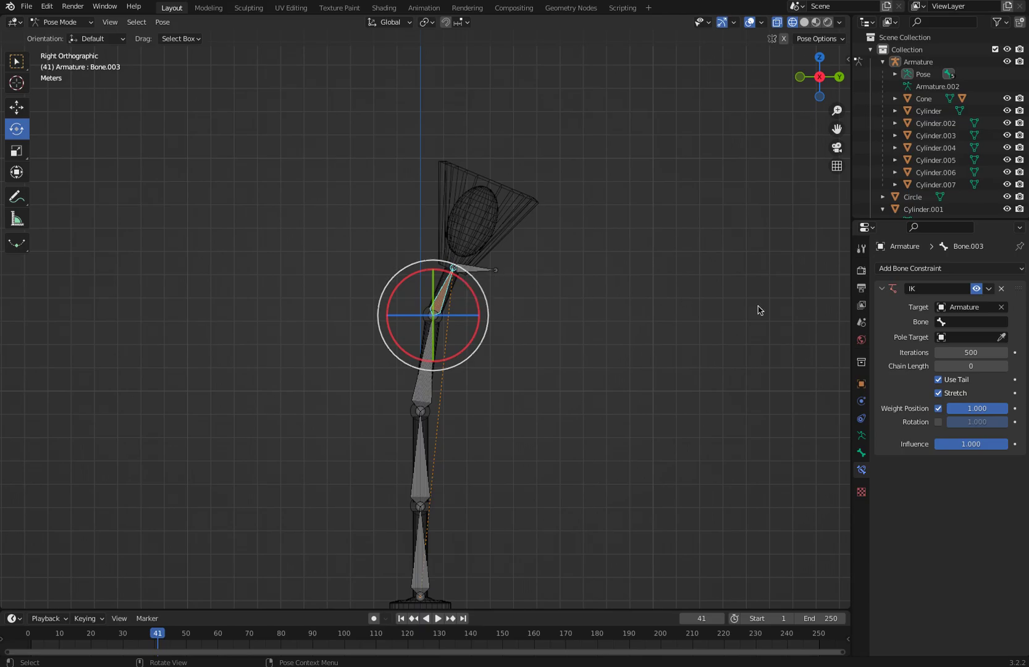
pyautogui.click(942, 324)
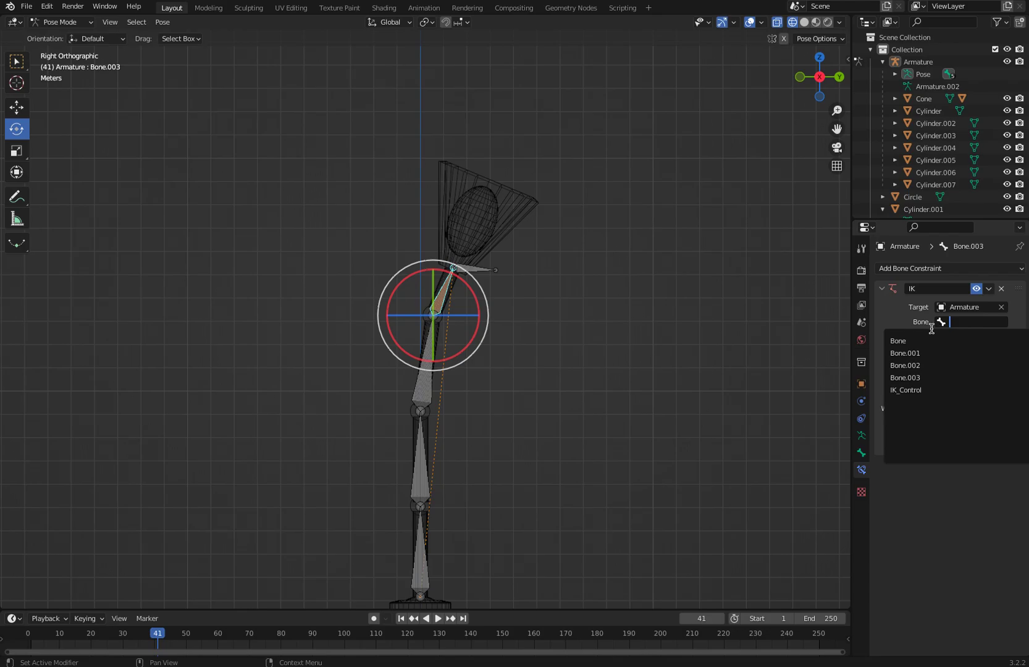
pyautogui.click(913, 389)
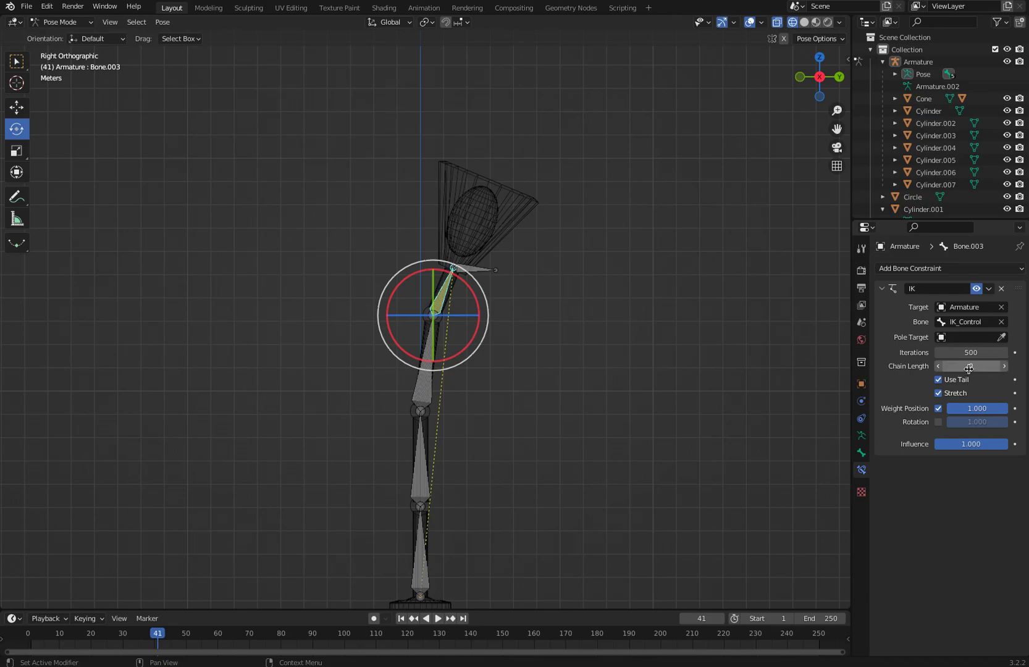
# Step: Set the chain length of Bone.003's IK constraint to 1, test it by moving IK_Control, and undo the move
pyautogui.click(1005, 368)
pyautogui.click(299, 208)
pyautogui.click(468, 271)
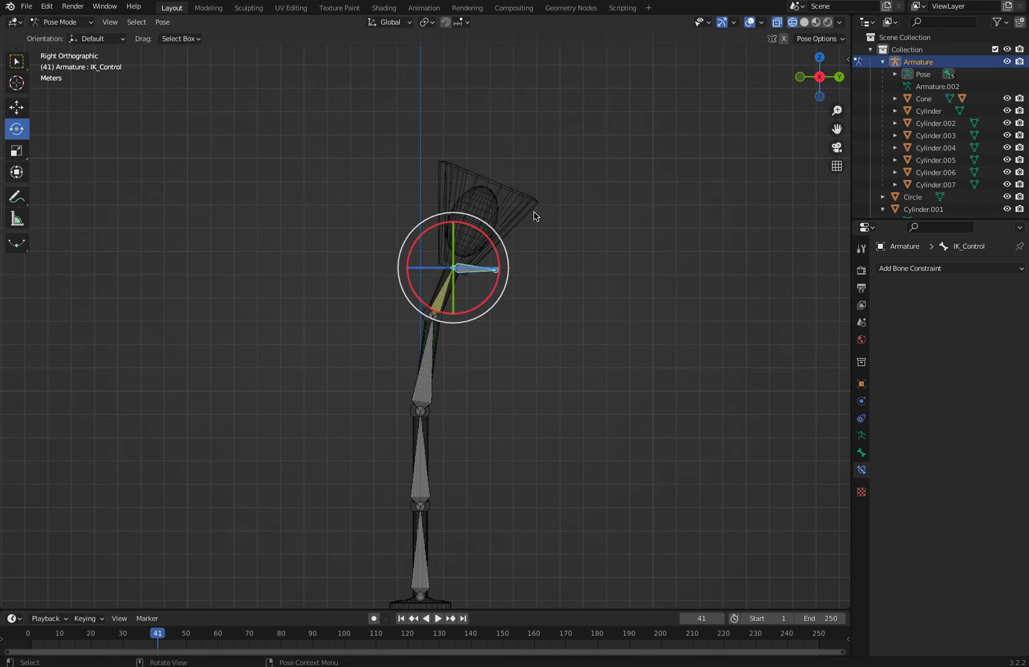
pyautogui.press('g')
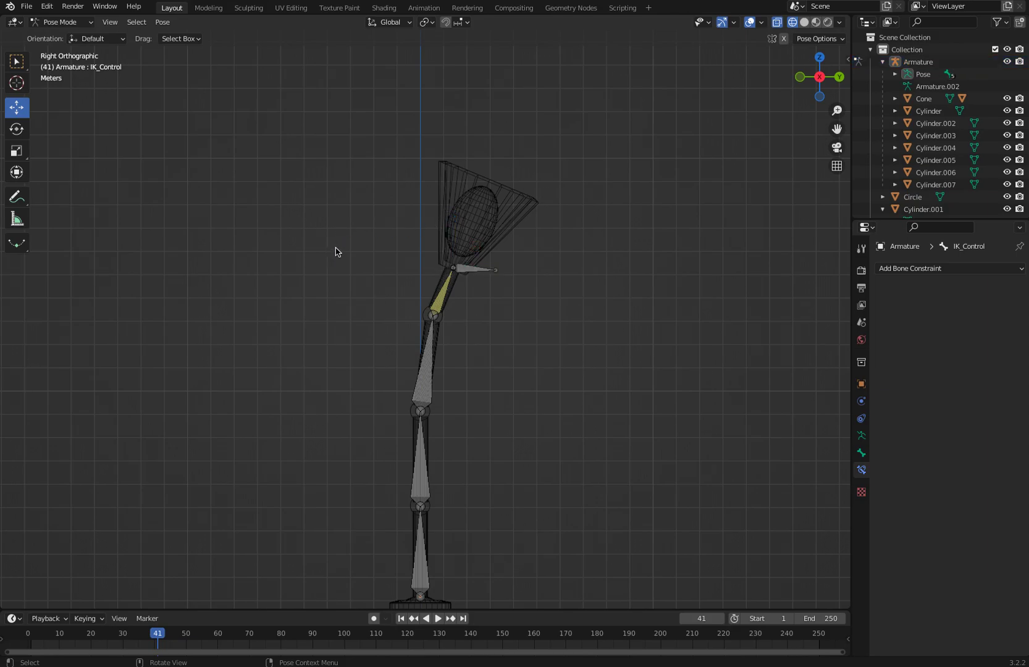
pyautogui.moveTo(453, 269); pyautogui.dragTo(429, 272)
pyautogui.hotkey('ctrl', 'z')
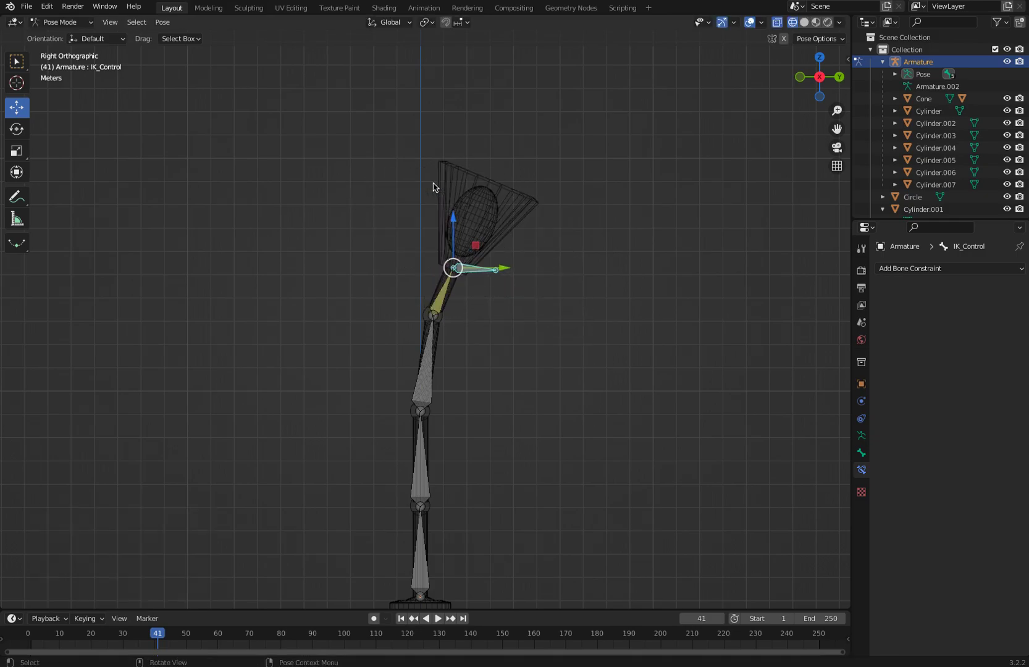
# Step: Raise the chain length of Bone.003's IK constraint to 2, test it by moving IK_Control, and undo the move
pyautogui.click(440, 295)
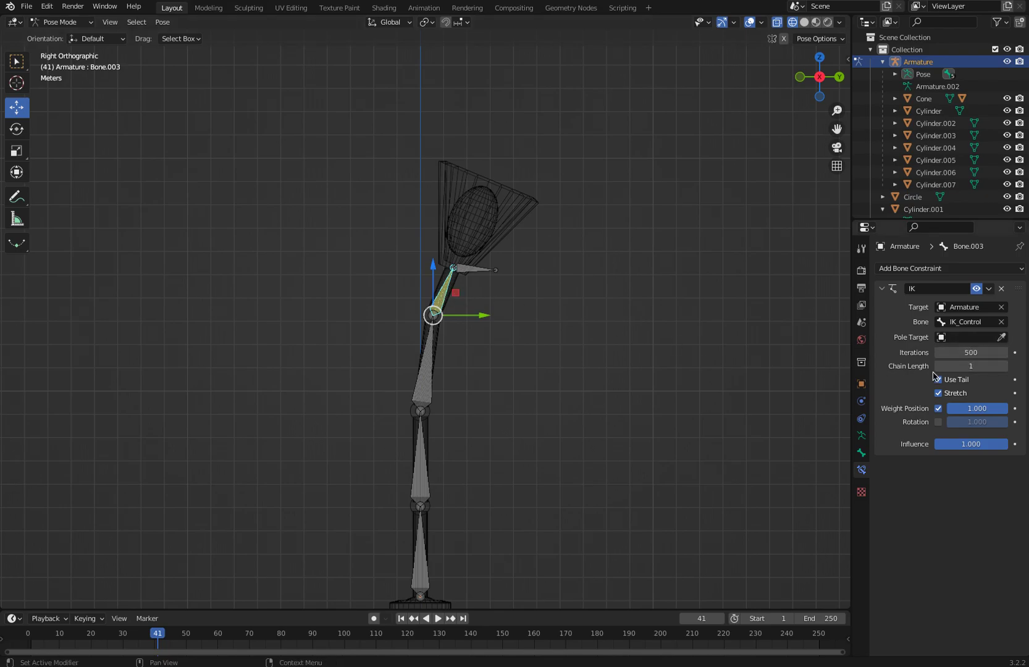
pyautogui.click(1002, 366)
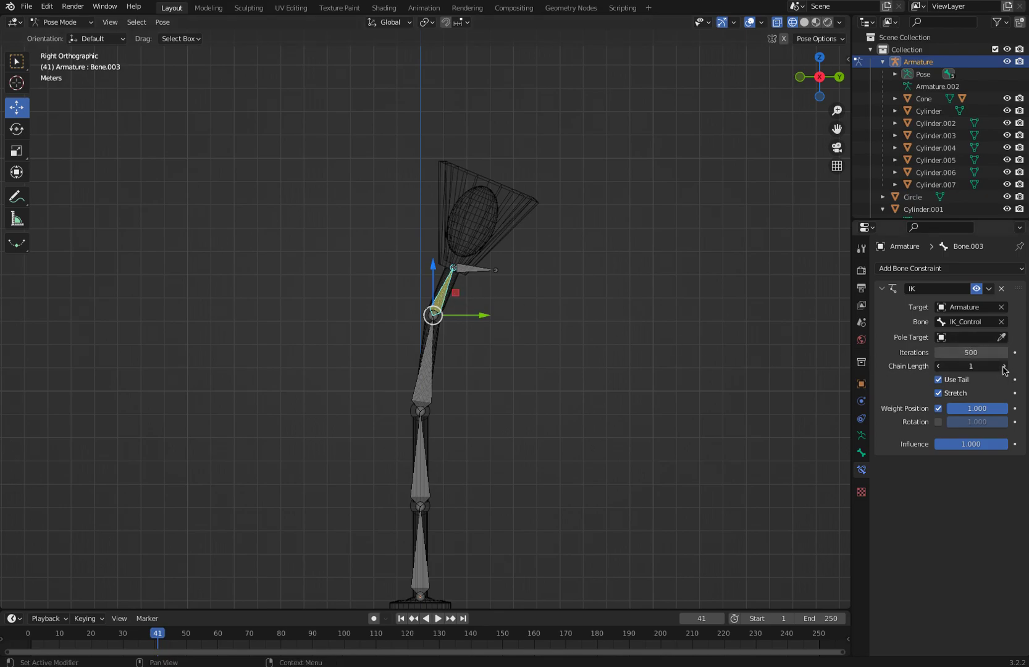
pyautogui.click(473, 270)
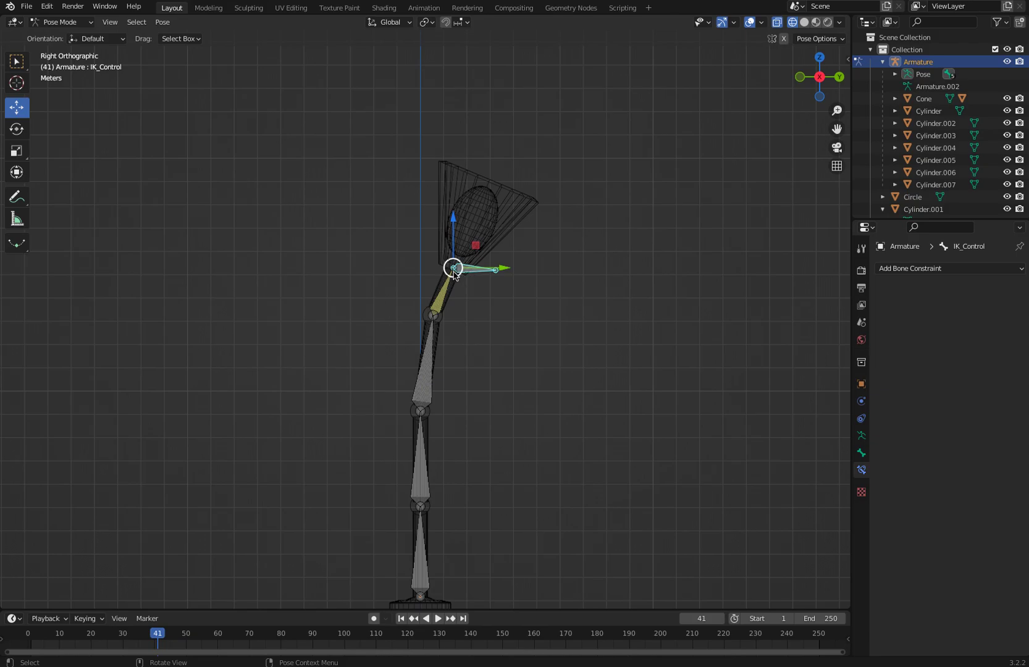
pyautogui.press('g')
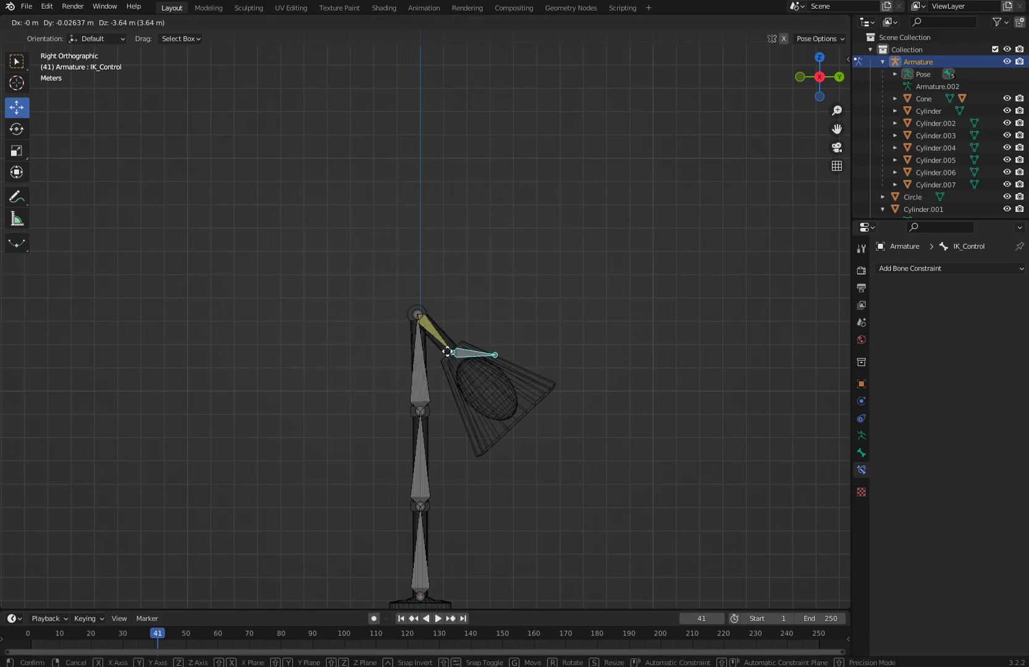
pyautogui.click(466, 274)
pyautogui.hotkey('ctrl', 'z')
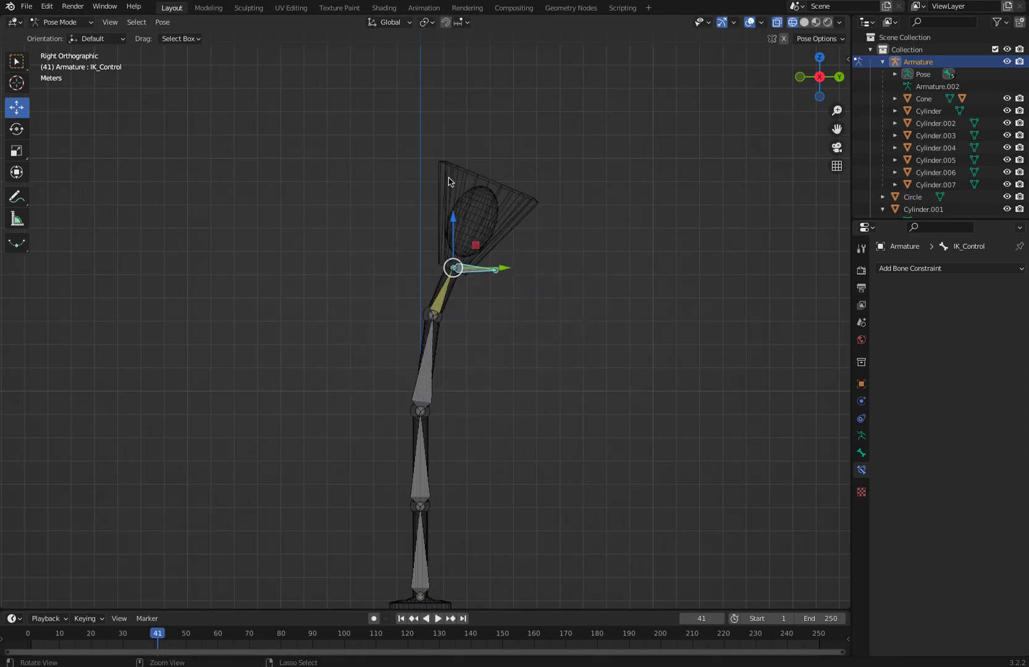
# Step: Raise the chain length of Bone.003's IK constraint to 3, test-move IK_Control, undo the move, and deselect the bone
pyautogui.click(443, 303)
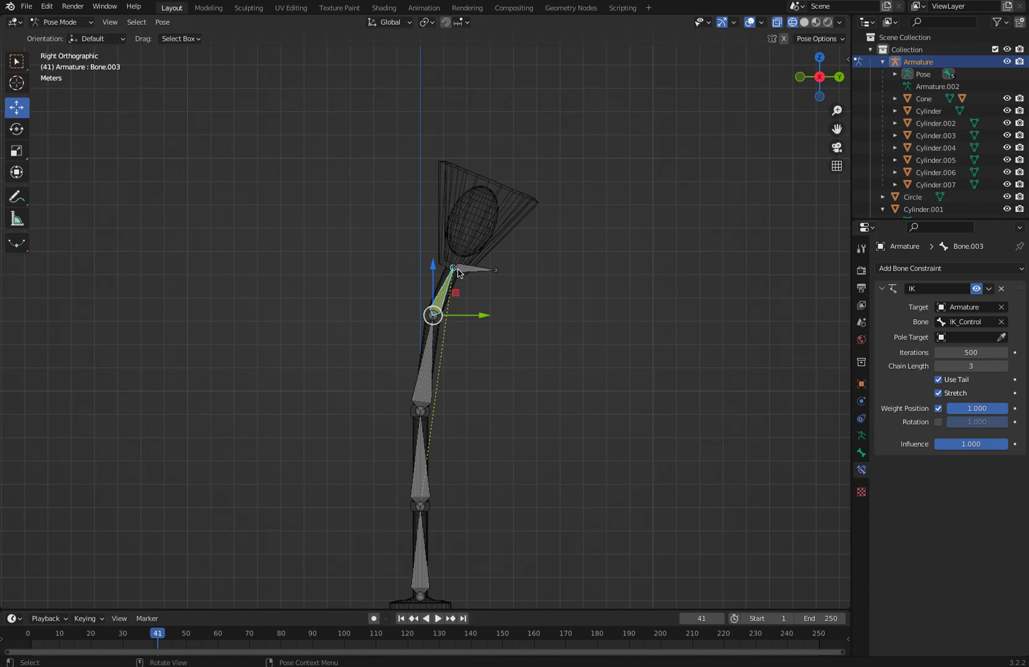
pyautogui.click(454, 270)
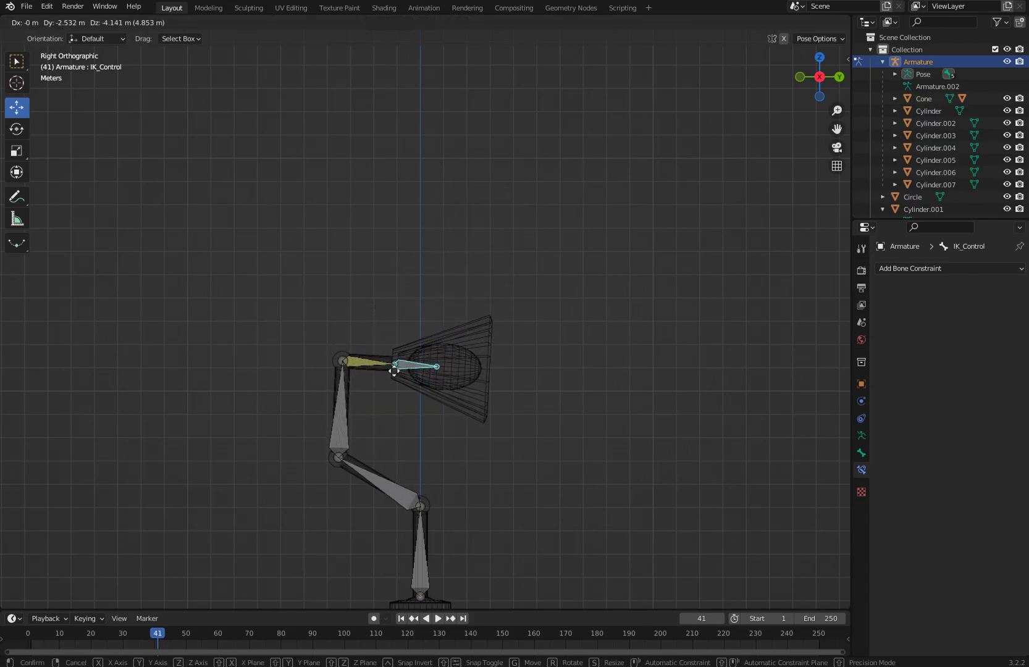
pyautogui.click(440, 397)
pyautogui.hotkey('ctrl', 'z')
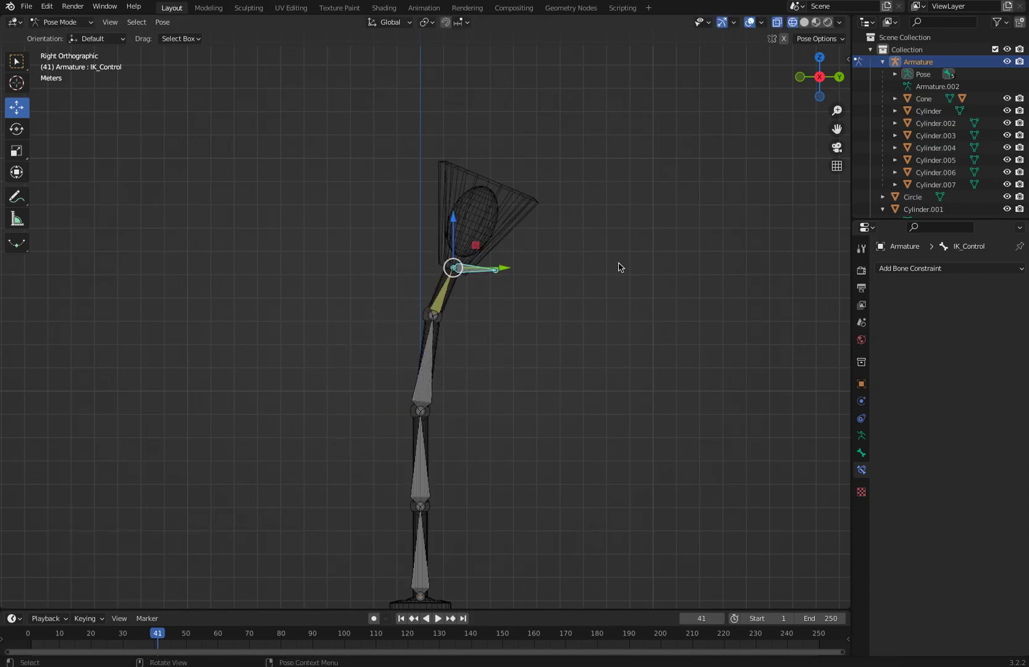
pyautogui.click(397, 285)
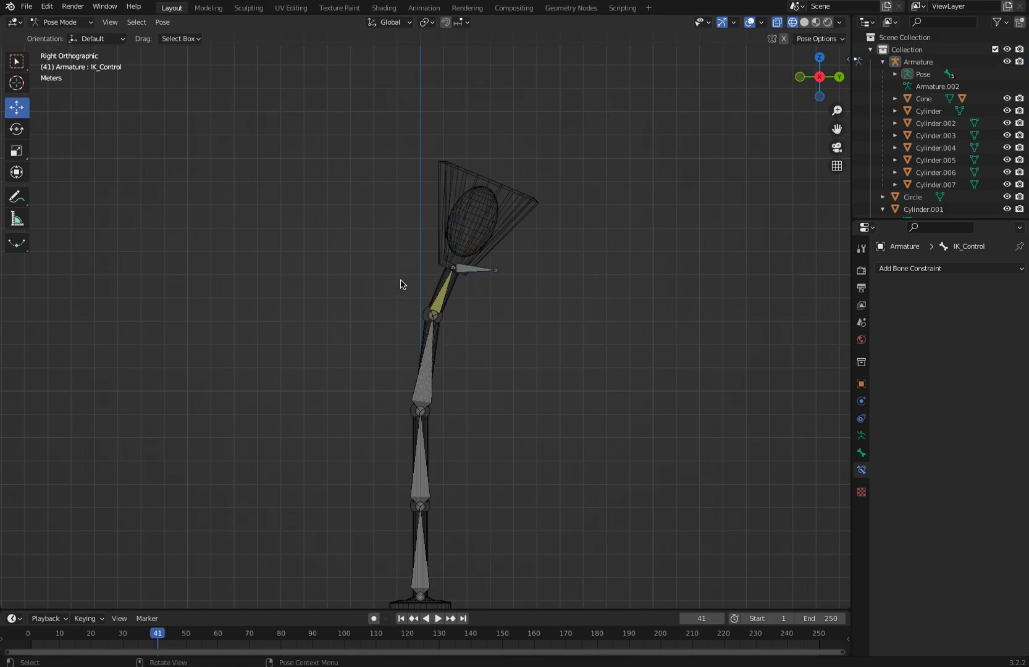
# Step: Increase the chain length of Bone.003's IK constraint beyond 3 to include the lowest arm bone
pyautogui.click(468, 275)
pyautogui.keyDown('shift'); pyautogui.click(439, 308); pyautogui.keyUp('shift')
pyautogui.hotkey('shift', 'i')
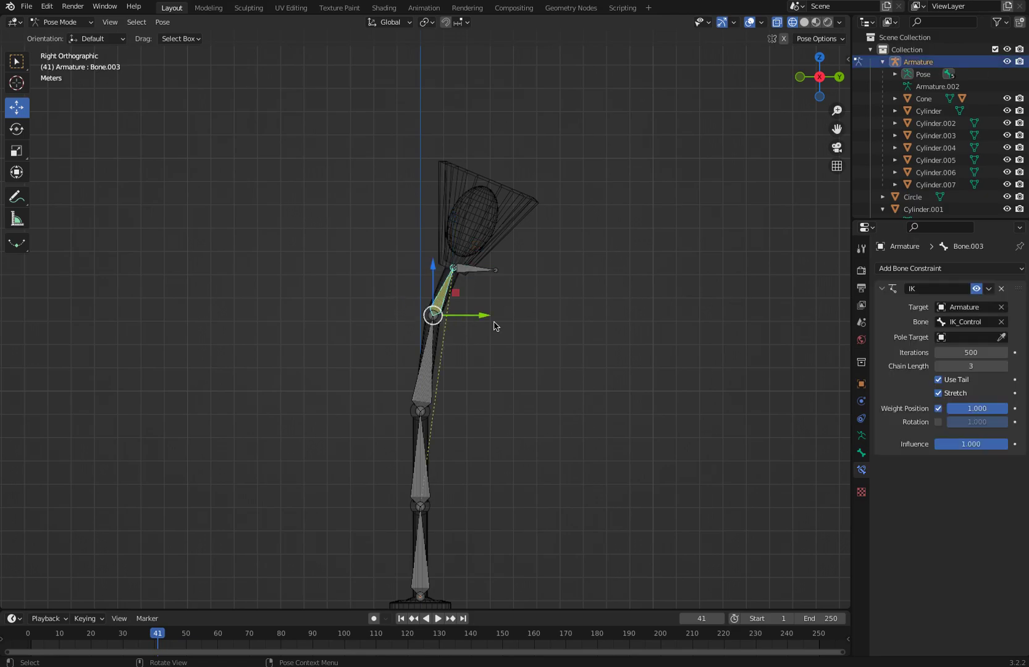
pyautogui.click(1005, 371)
pyautogui.click(1005, 371)
pyautogui.click(1005, 370)
pyautogui.click(1005, 371)
# Step: Test bending the whole lamp arm by moving IK_Control outward and down, and undo the moves
pyautogui.click(471, 272)
pyautogui.moveTo(454, 269); pyautogui.dragTo(492, 326)
pyautogui.hotkey('ctrl', 'z')
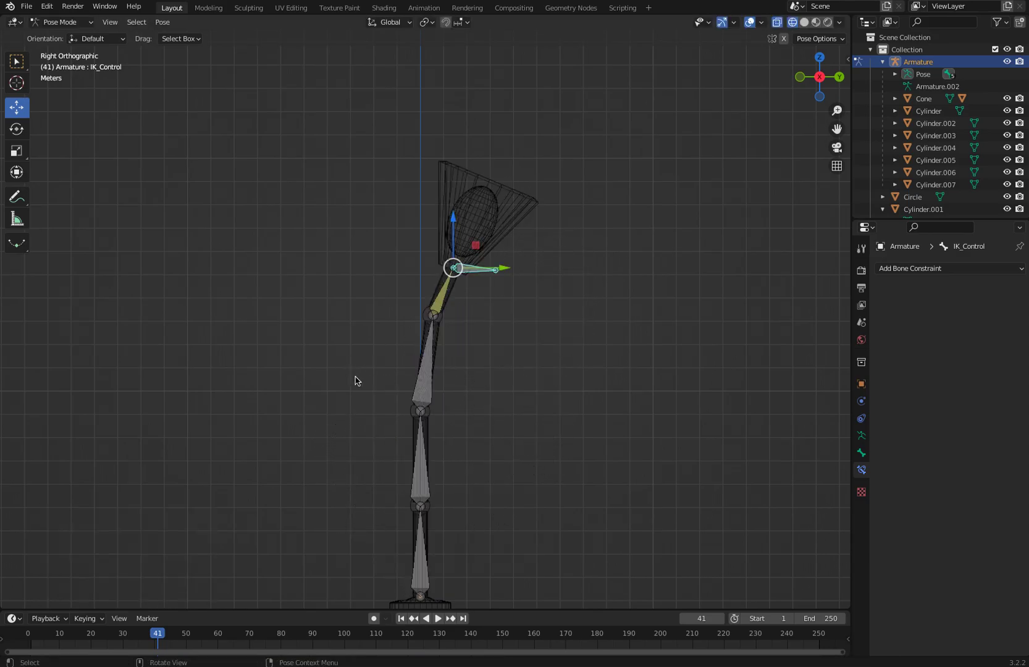
pyautogui.click(454, 273)
pyautogui.click(465, 273)
pyautogui.moveTo(464, 273); pyautogui.dragTo(503, 340)
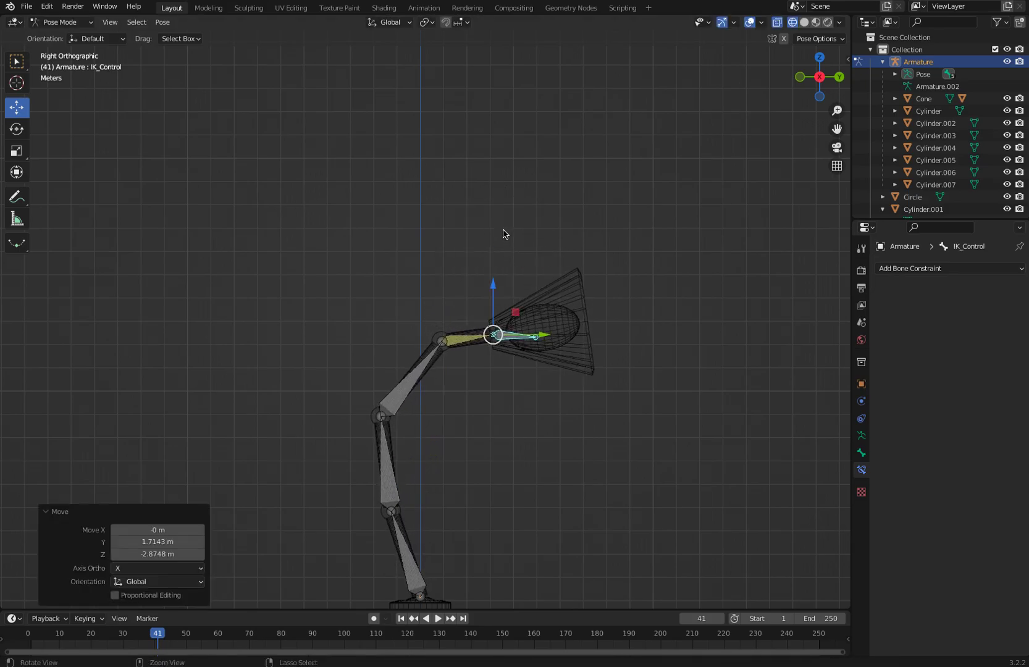
pyautogui.hotkey('ctrl', 'z')
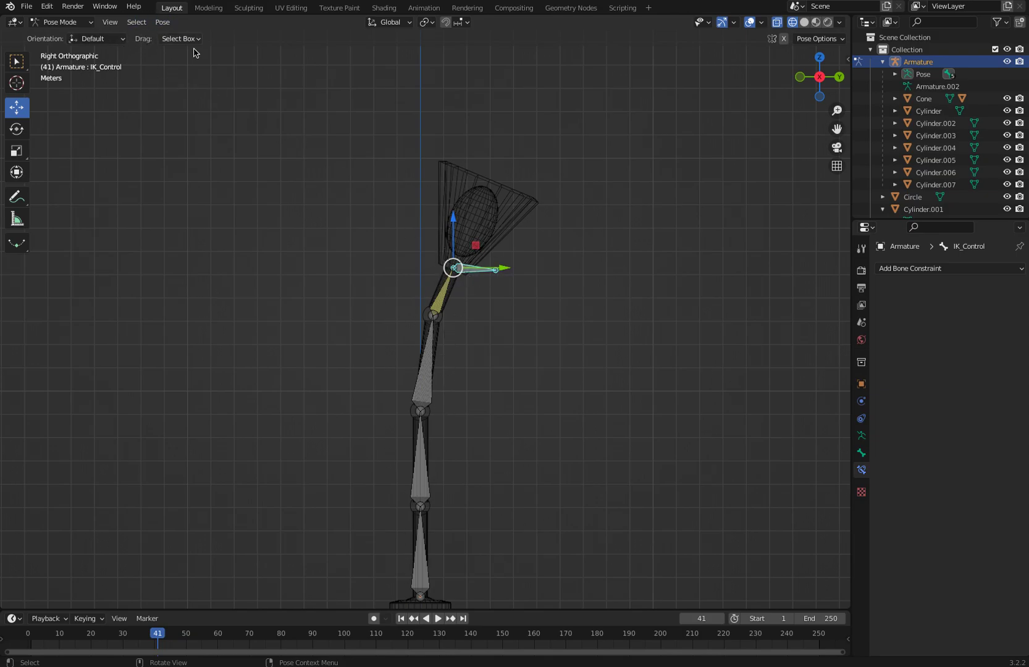
# Step: Return to Object Mode and add a mesh circle at the lamp's base
pyautogui.click(60, 22)
pyautogui.click(61, 35)
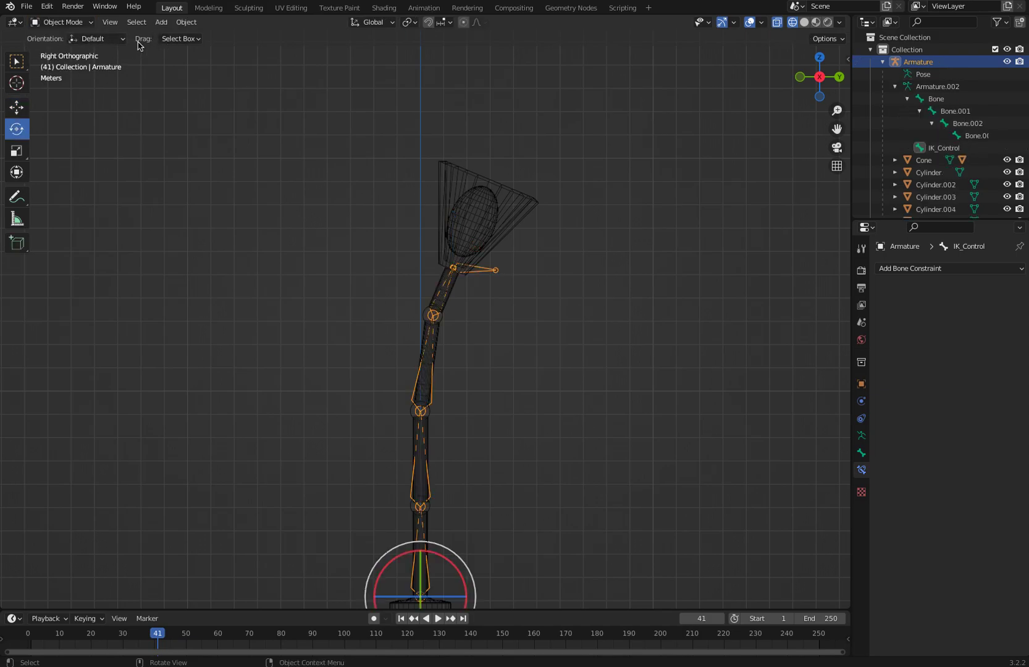
pyautogui.click(158, 24)
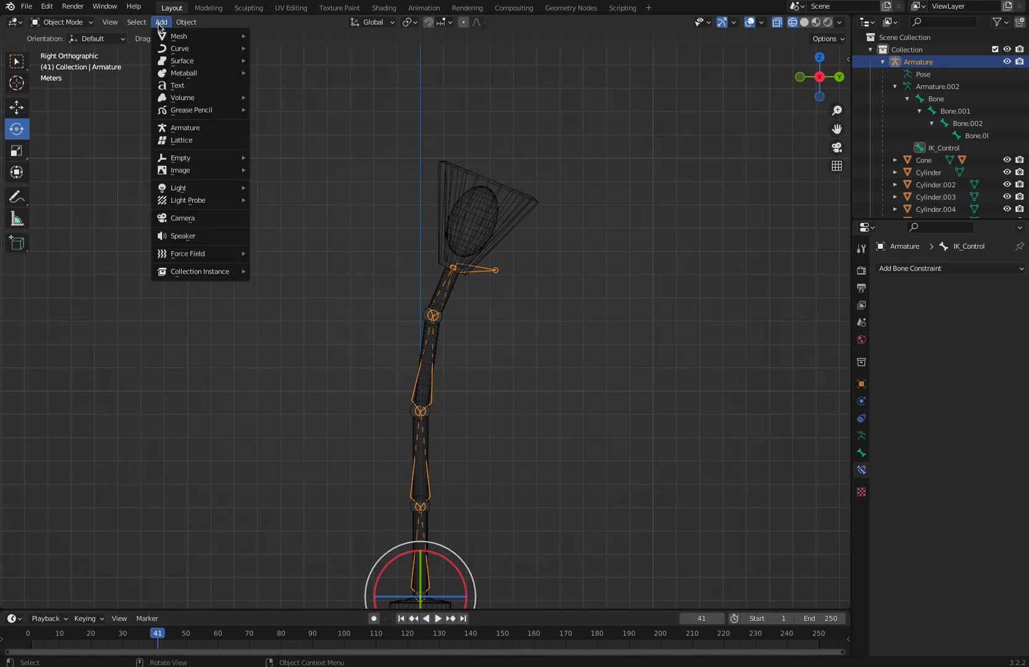
pyautogui.moveTo(162, 38)
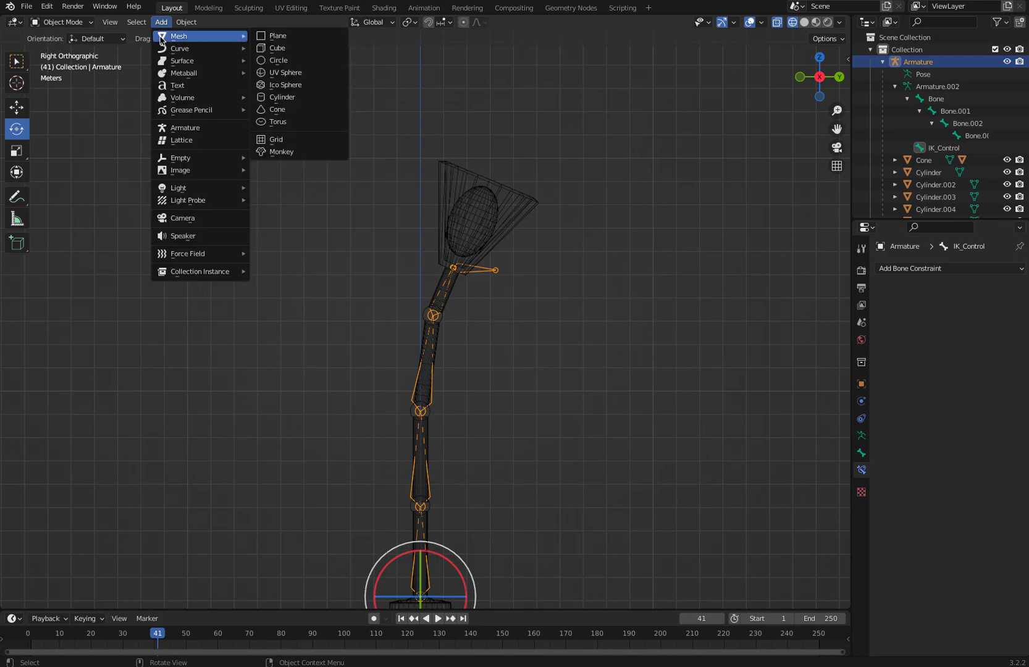
pyautogui.click(280, 64)
pyautogui.moveTo(375, 355); pyautogui.dragTo(230, 209, button='middle')
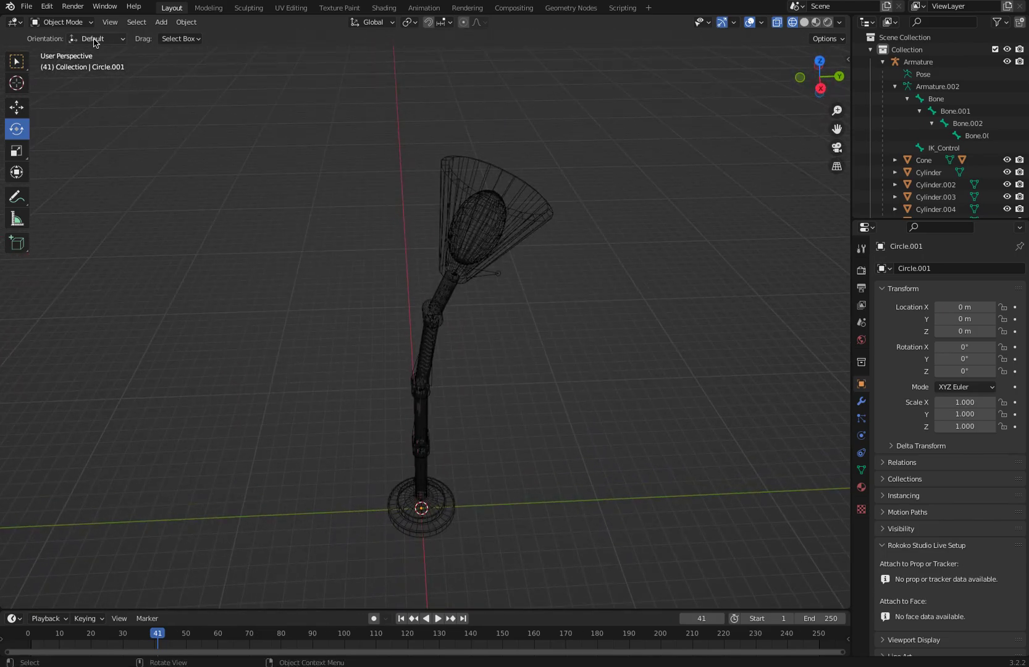
# Step: Switch the viewport to solid shading with X-ray turned on
pyautogui.click(68, 24)
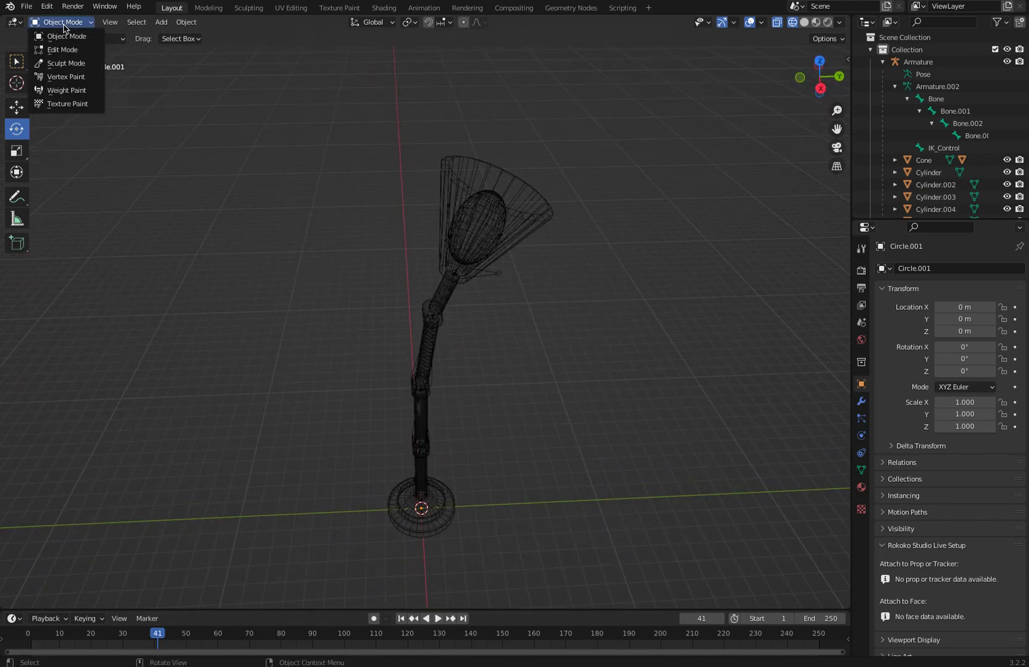
pyautogui.click(805, 22)
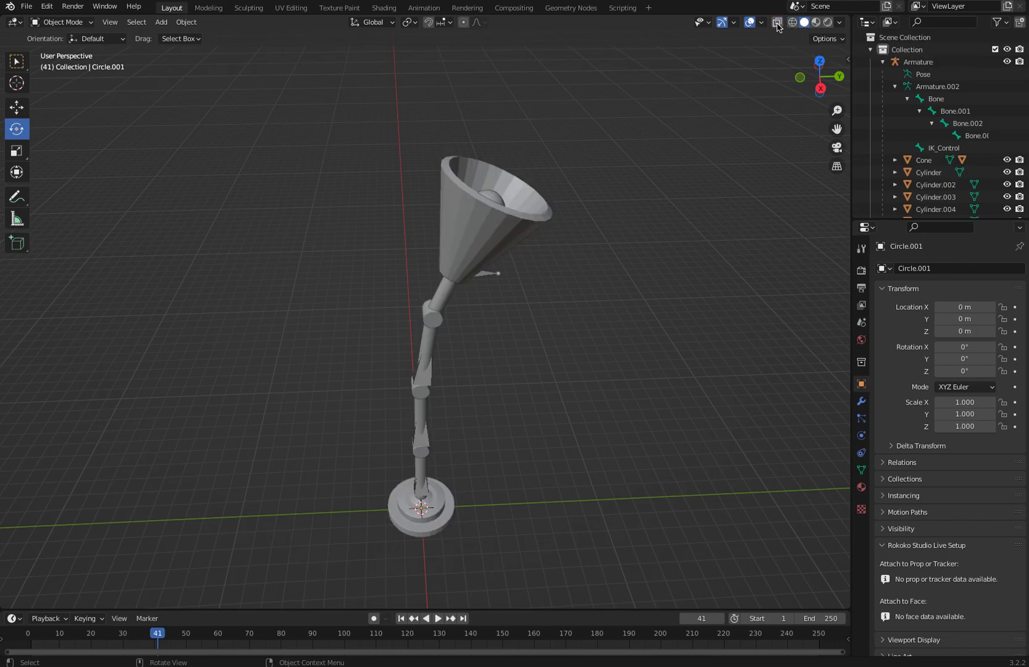
pyautogui.click(777, 23)
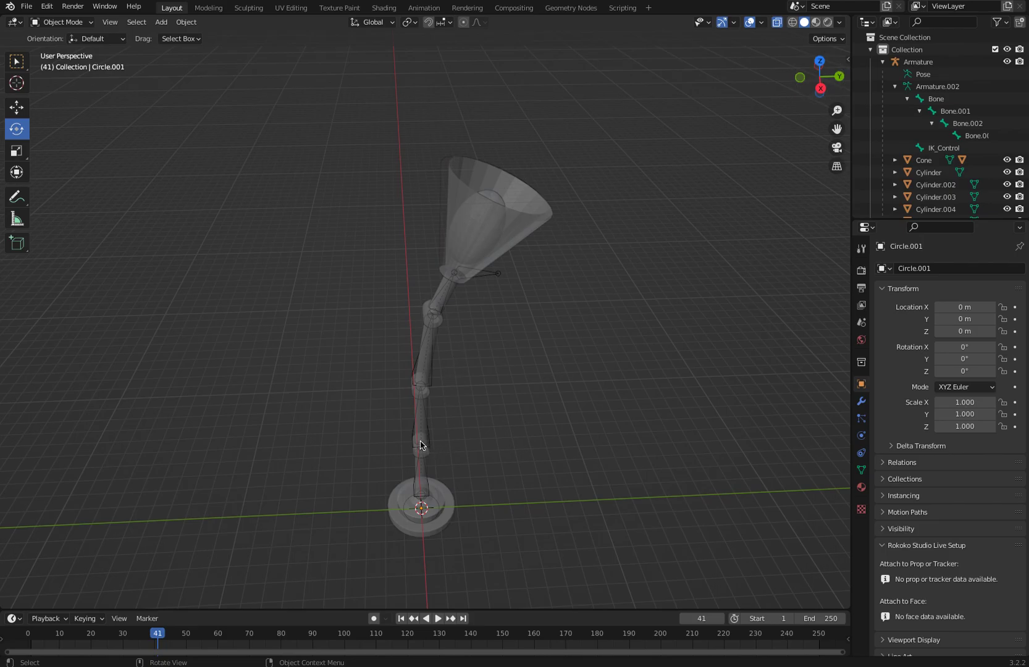
# Step: Select the lamp's armature and switch it to Pose Mode
pyautogui.click(483, 281)
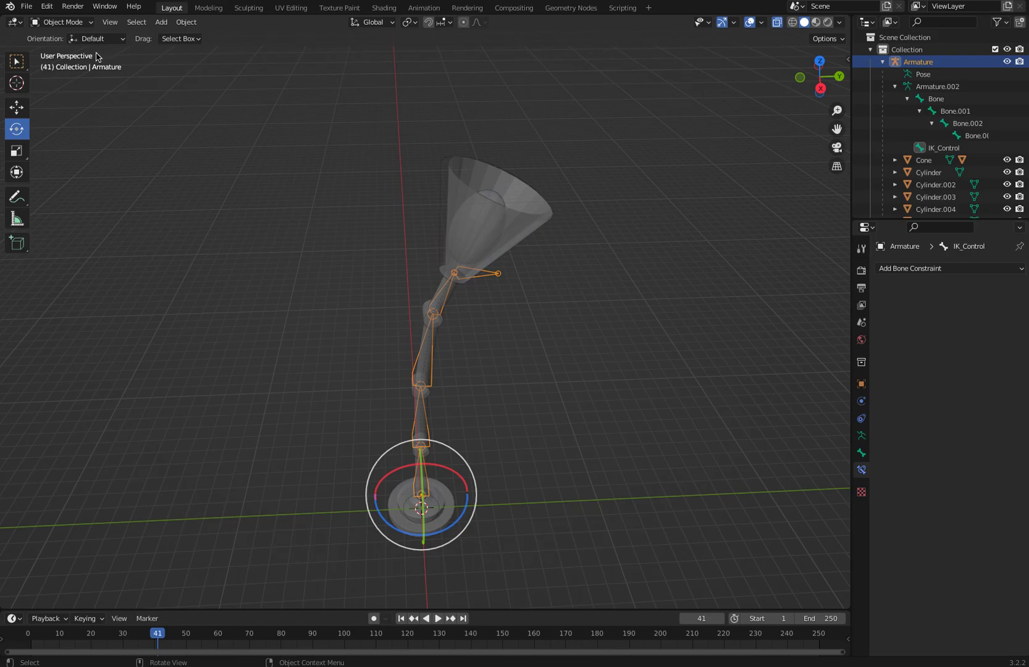
pyautogui.click(61, 22)
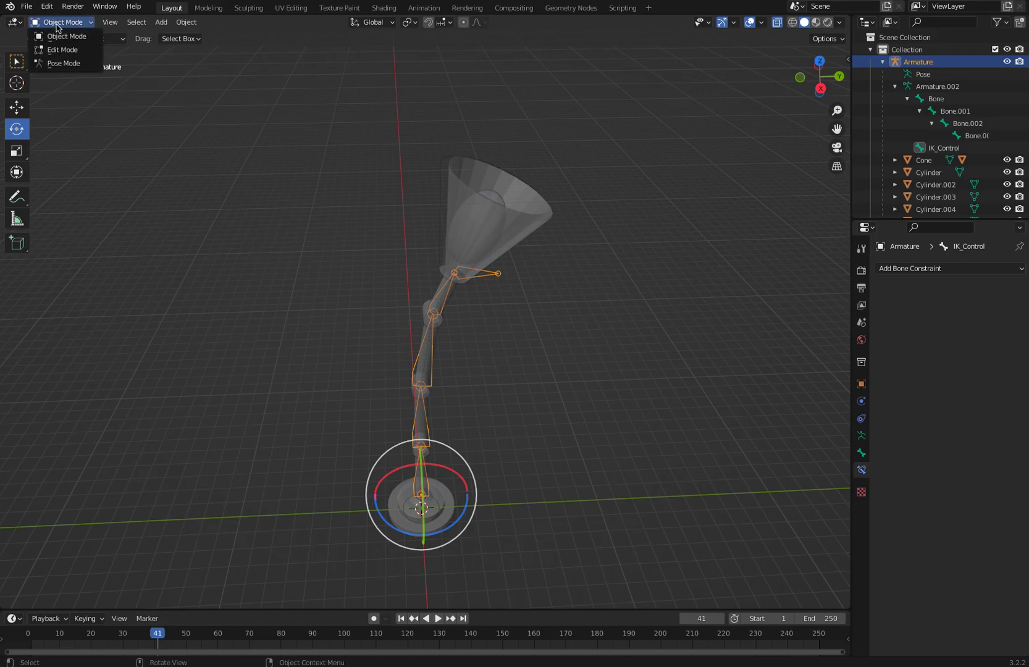
pyautogui.click(60, 63)
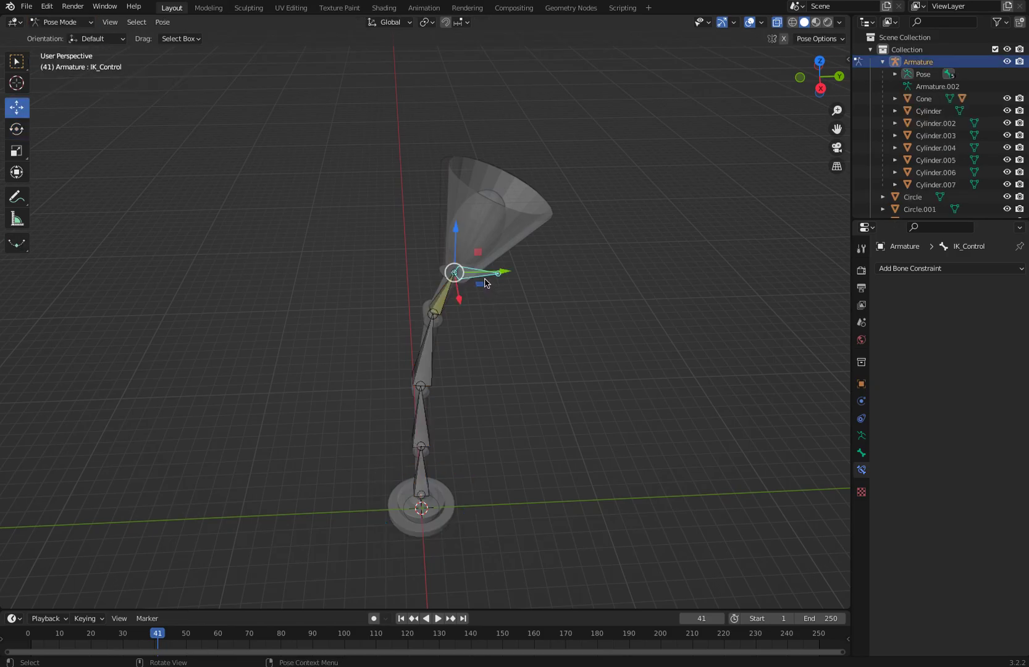
# Step: Assign Circle.001 as the IK_Control bone's custom shape and turn off Scale to Bone Length
pyautogui.click(860, 456)
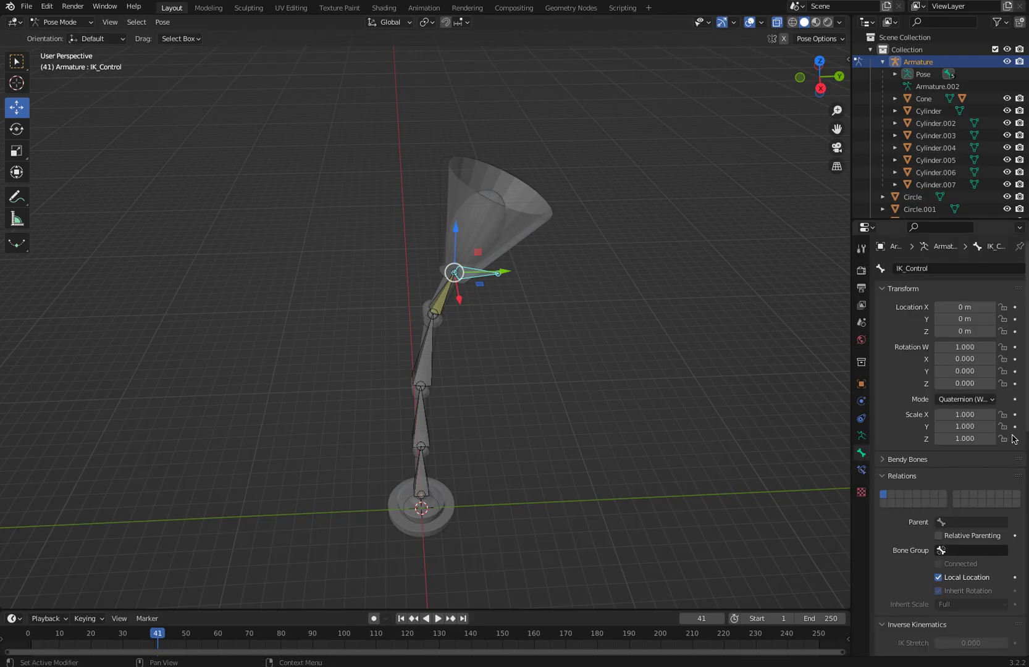
pyautogui.moveTo(1027, 435); pyautogui.dragTo(1022, 614)
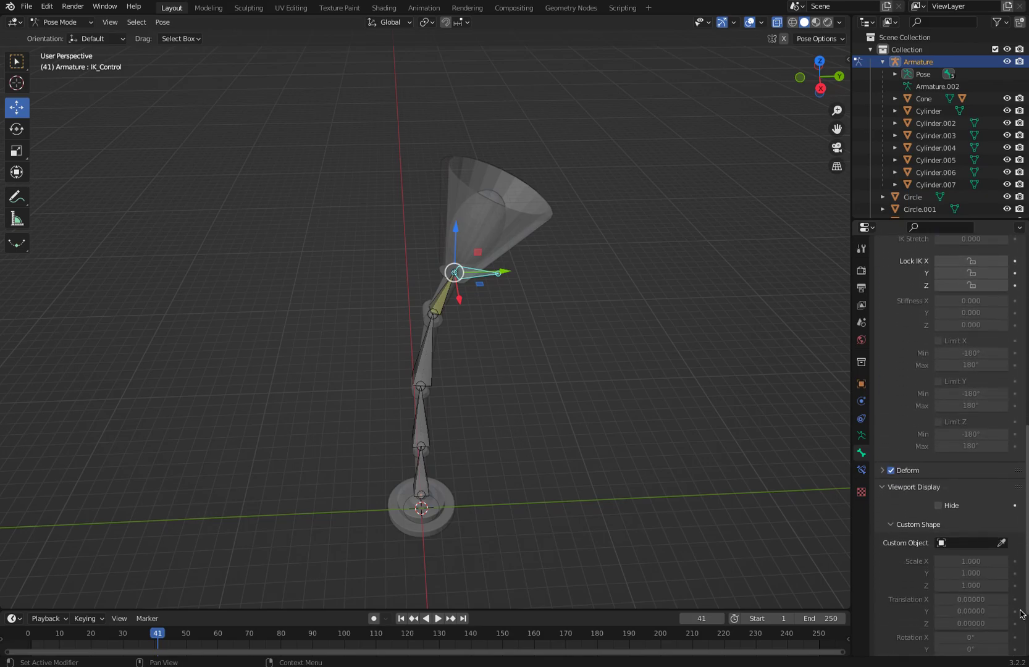
pyautogui.scroll(-4, 976, 575)
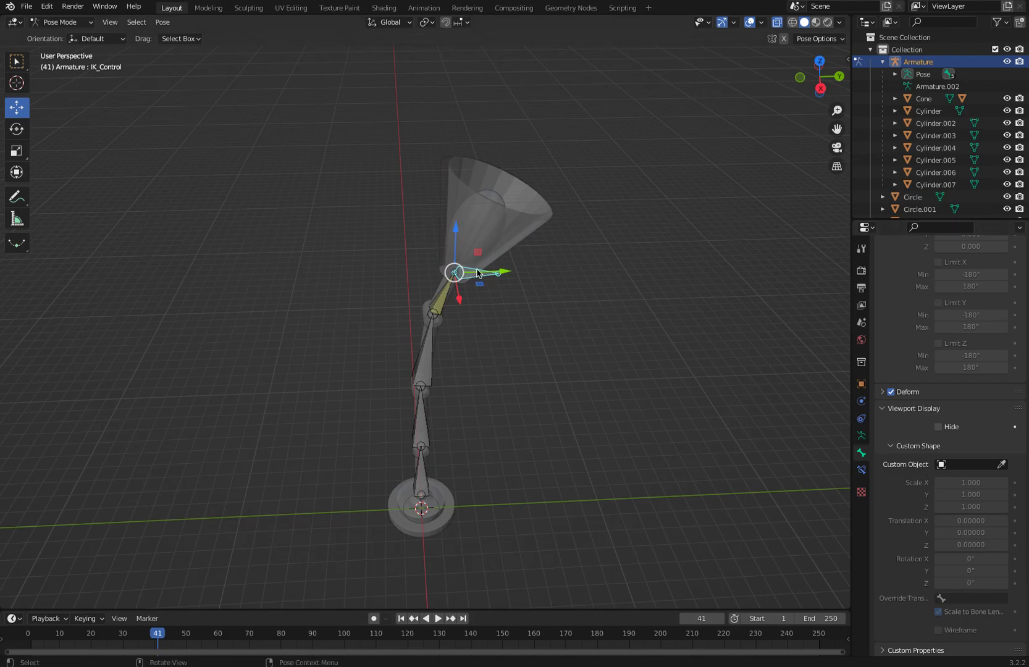
pyautogui.click(1001, 464)
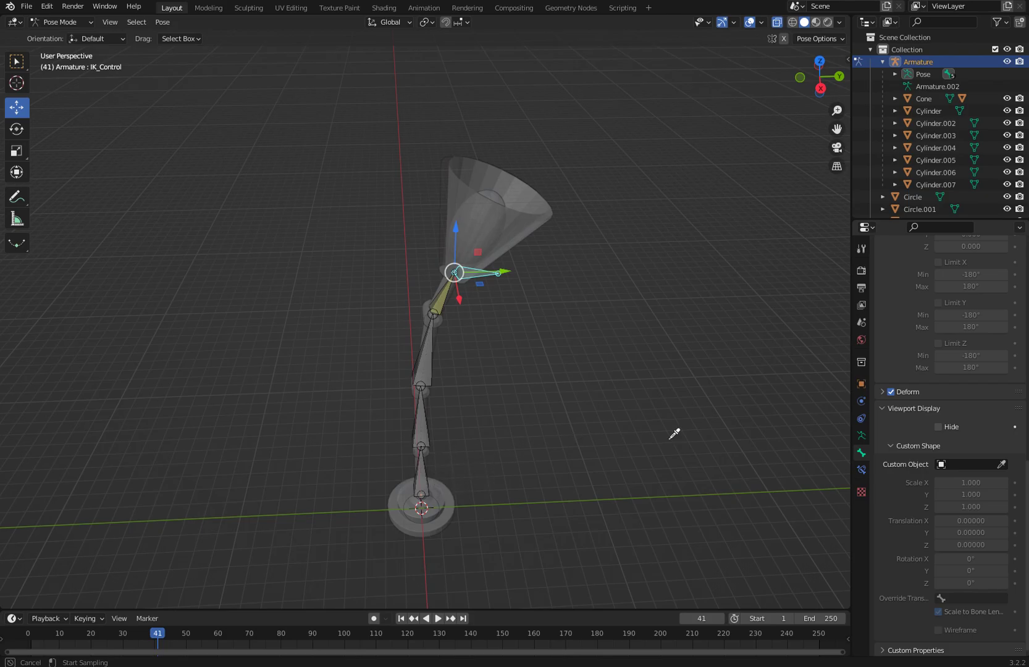
pyautogui.click(940, 468)
pyautogui.click(942, 465)
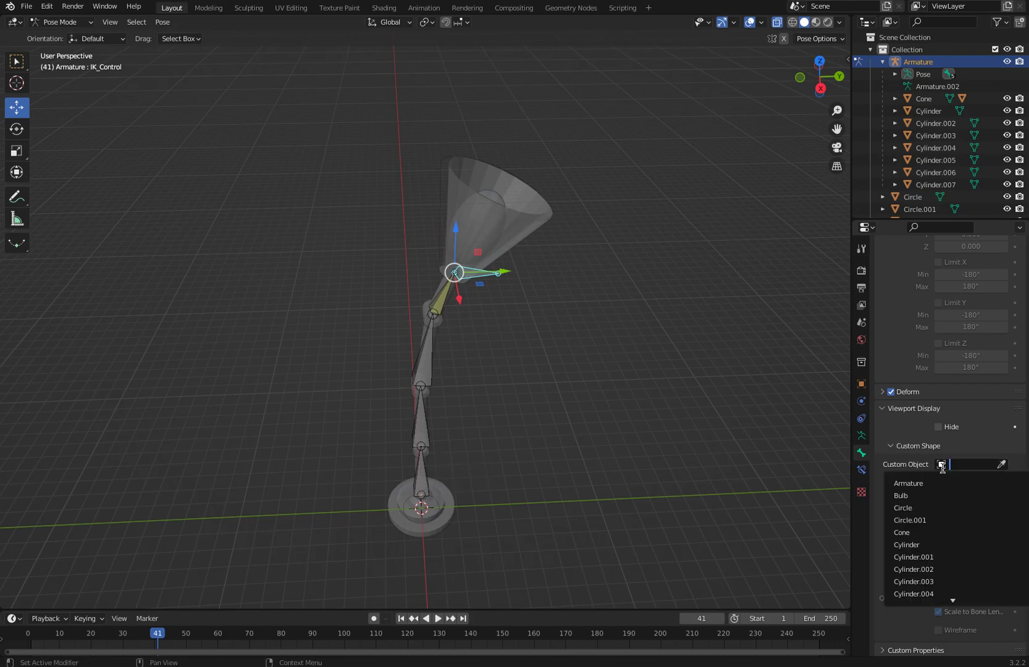
pyautogui.click(917, 507)
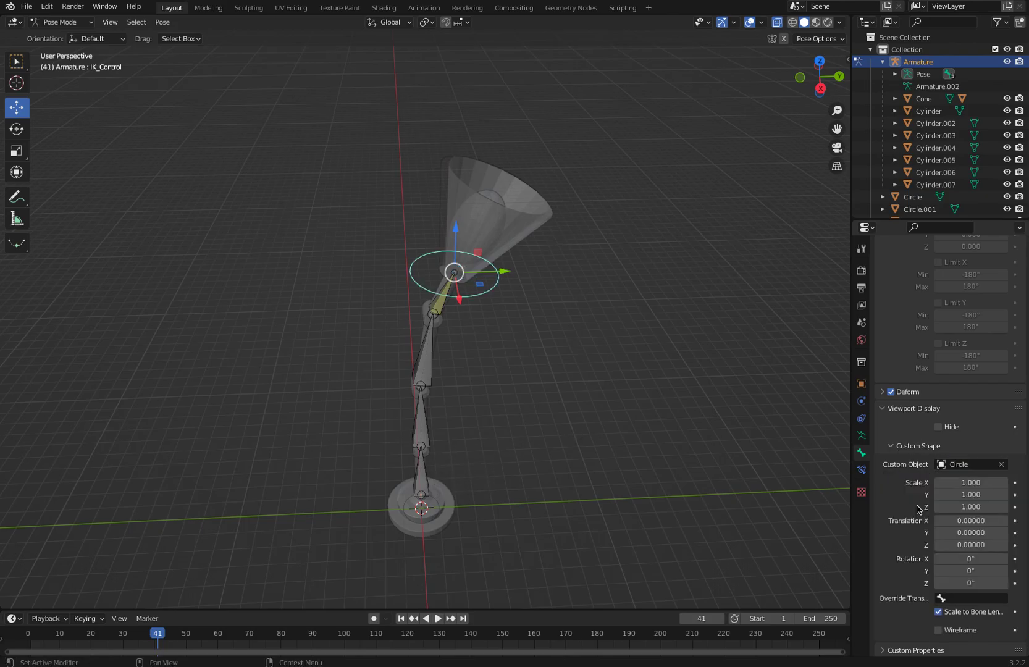
pyautogui.click(942, 465)
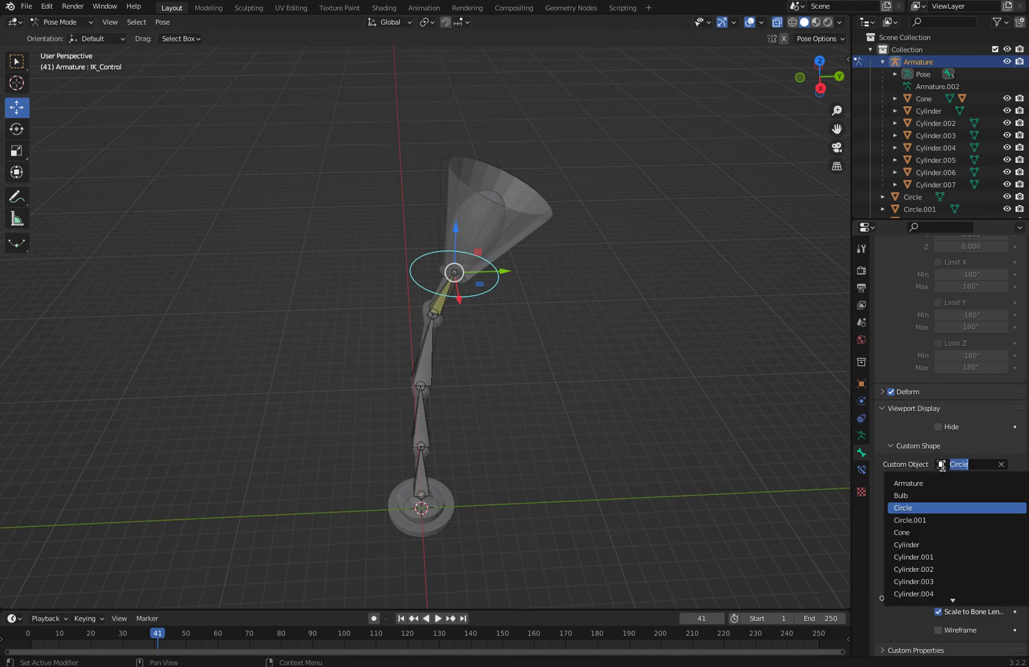
pyautogui.click(921, 521)
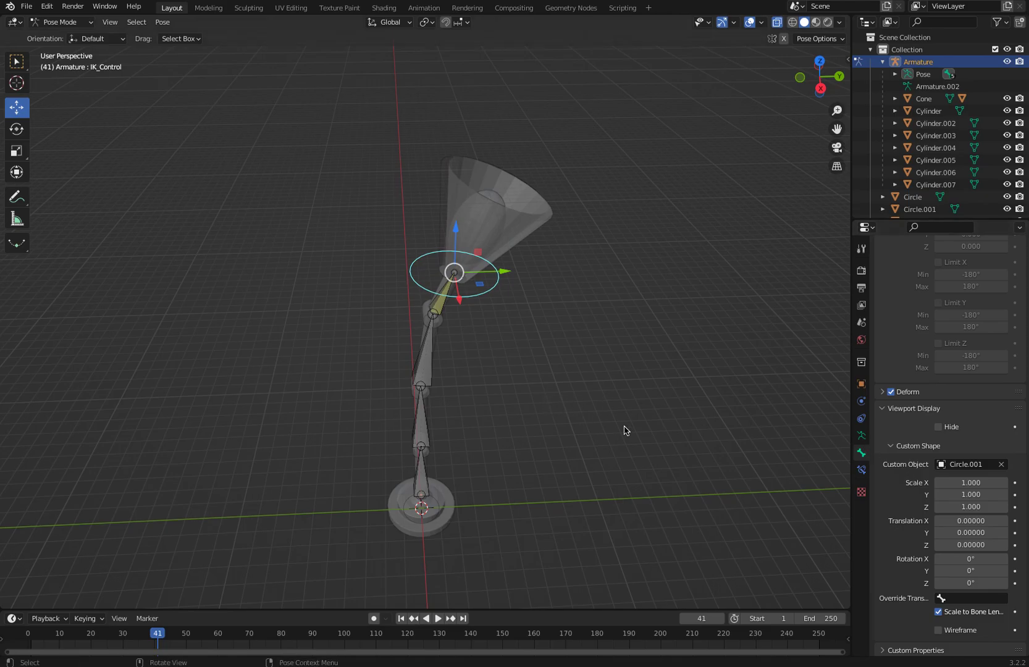
pyautogui.click(939, 611)
pyautogui.moveTo(432, 373); pyautogui.dragTo(420, 325, button='middle')
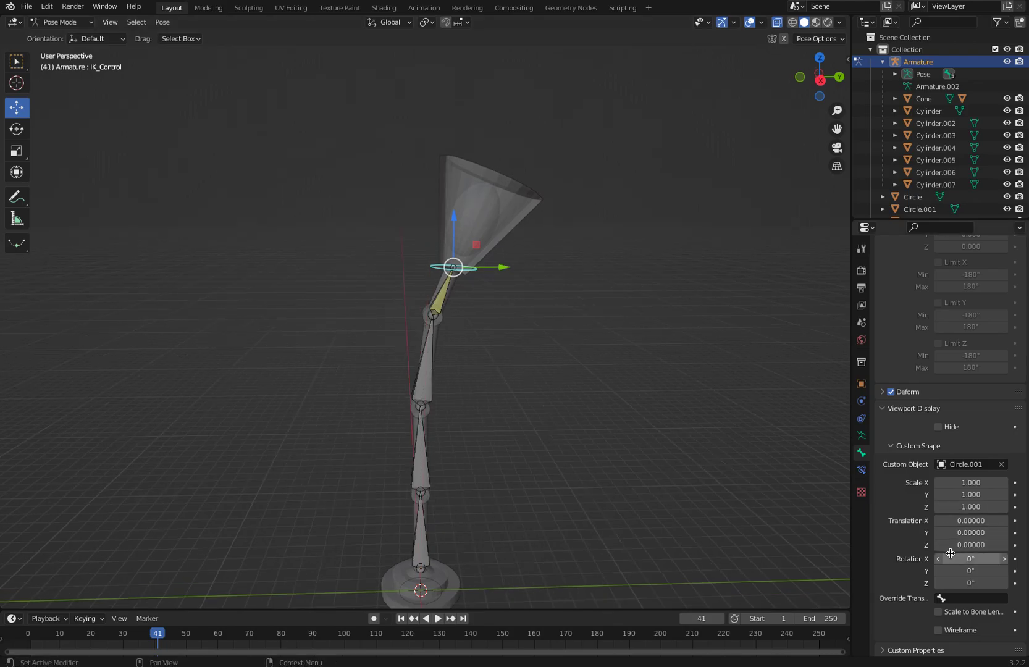
# Step: Tilt the IK_Control bone's custom circle shape to line up with the lampshade by setting its X rotation to about -21.1°
pyautogui.moveTo(450, 391); pyautogui.dragTo(518, 420, button='middle')
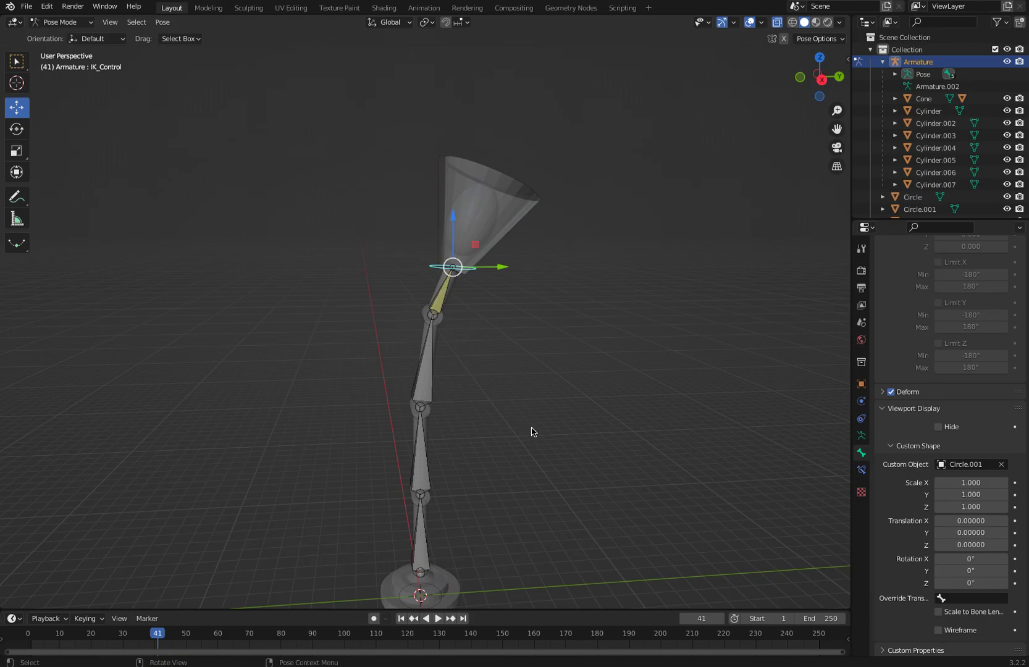
pyautogui.press('KP_3')
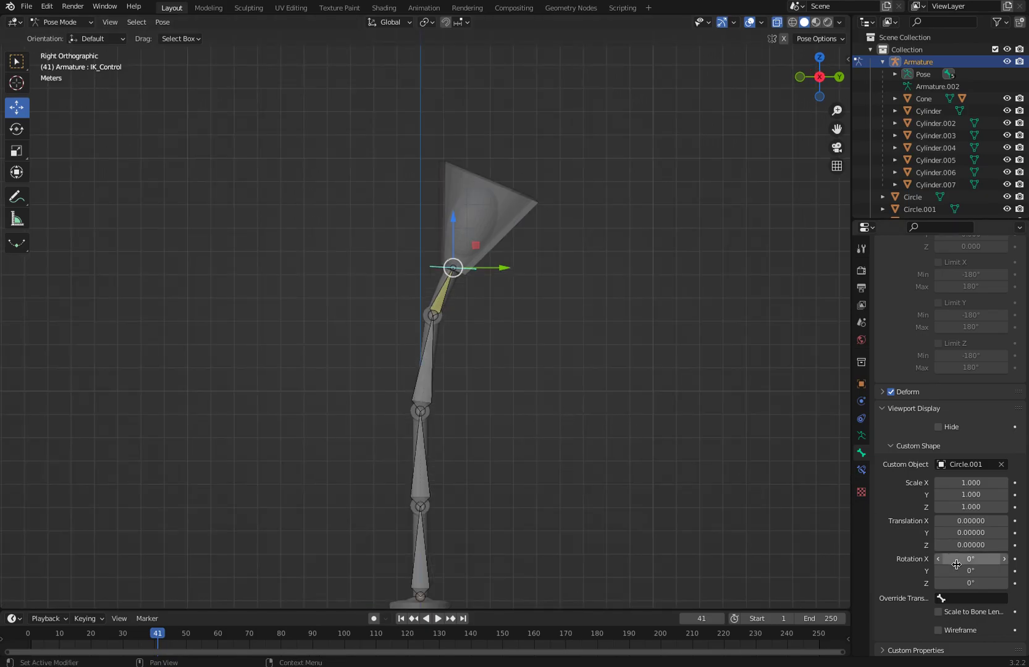
pyautogui.moveTo(967, 558)
pyautogui.mouseDown()
pyautogui.moveTo(980, 559)
pyautogui.moveTo(955, 556)
pyautogui.mouseUp()
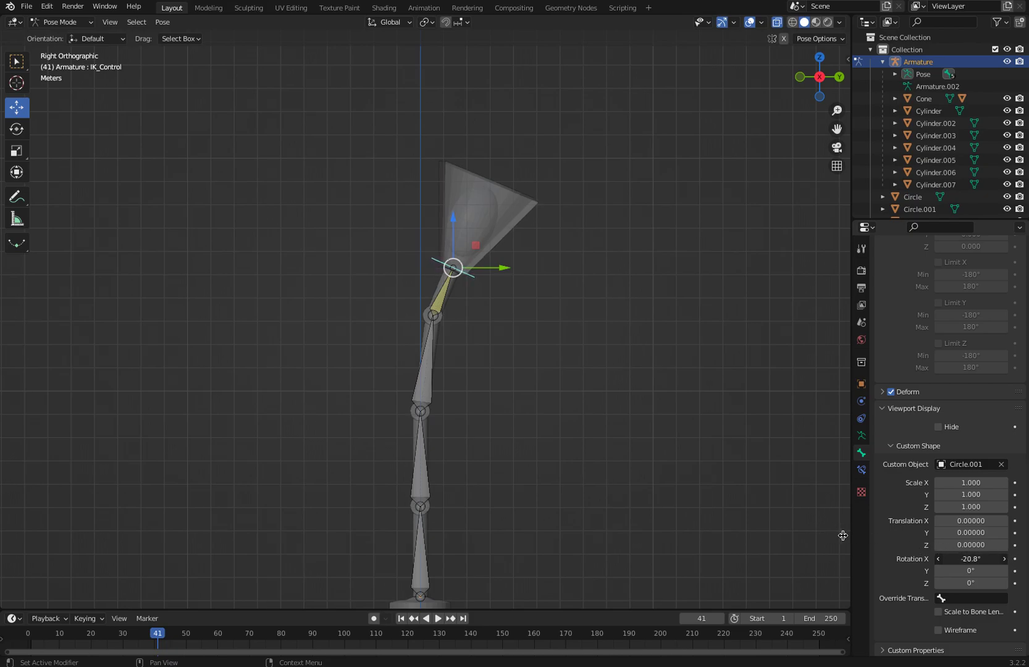
pyautogui.moveTo(843, 535); pyautogui.dragTo(814, 523)
pyautogui.moveTo(436, 366); pyautogui.dragTo(340, 391, button='middle')
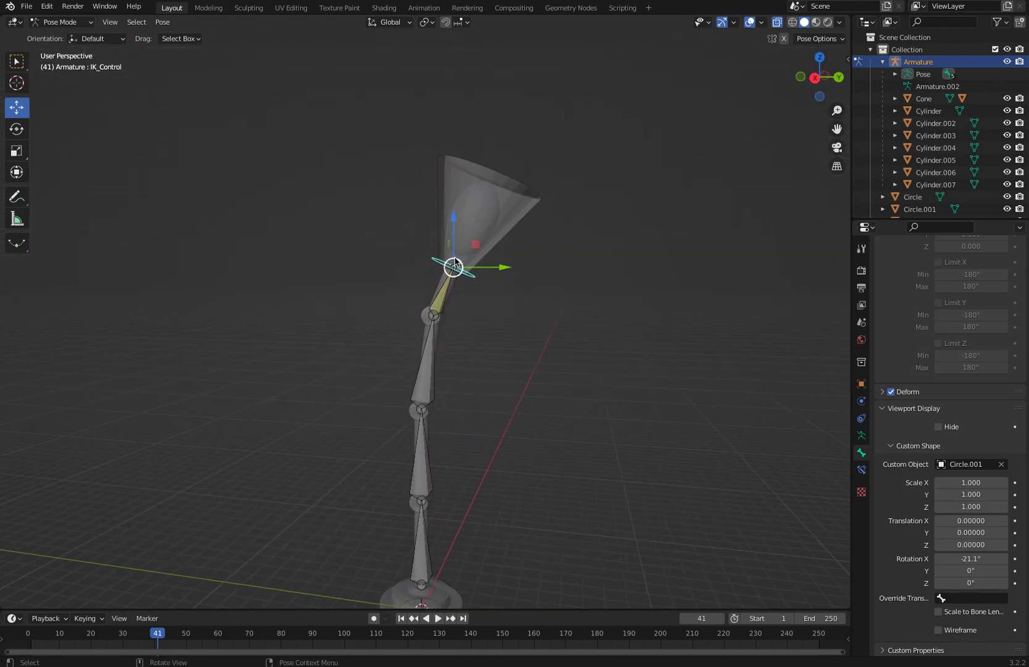
# Step: Test the arm by moving IK_Control about 2.4 m along Y and -6.7 m along Z, and undo the move
pyautogui.click(362, 284)
pyautogui.click(473, 276)
pyautogui.moveTo(490, 298); pyautogui.dragTo(449, 419, button='middle')
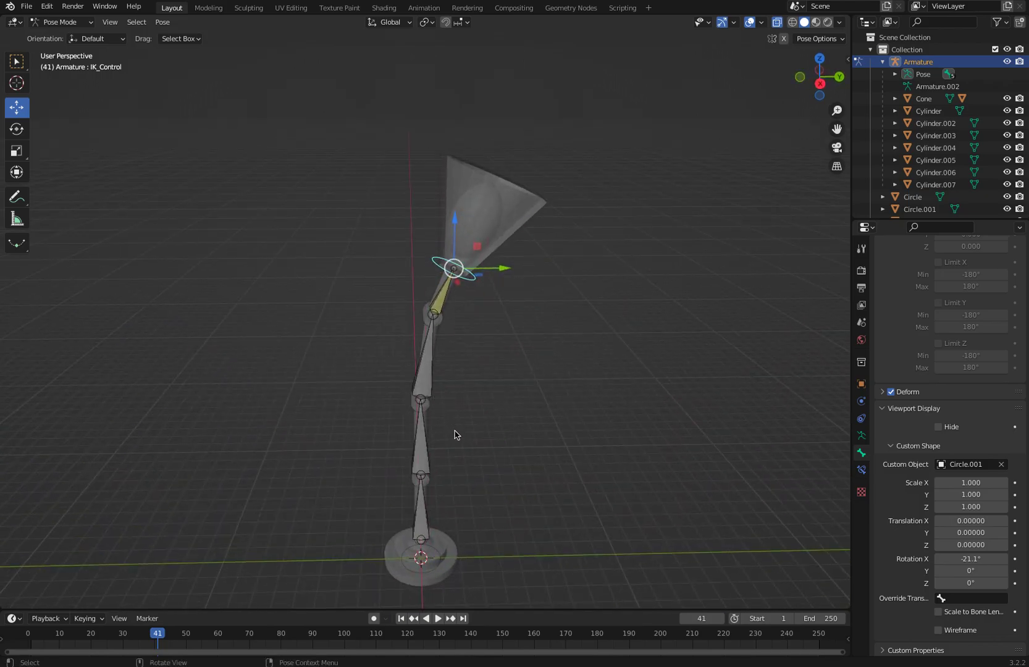
pyautogui.press('KP_1')
pyautogui.press('KP_3')
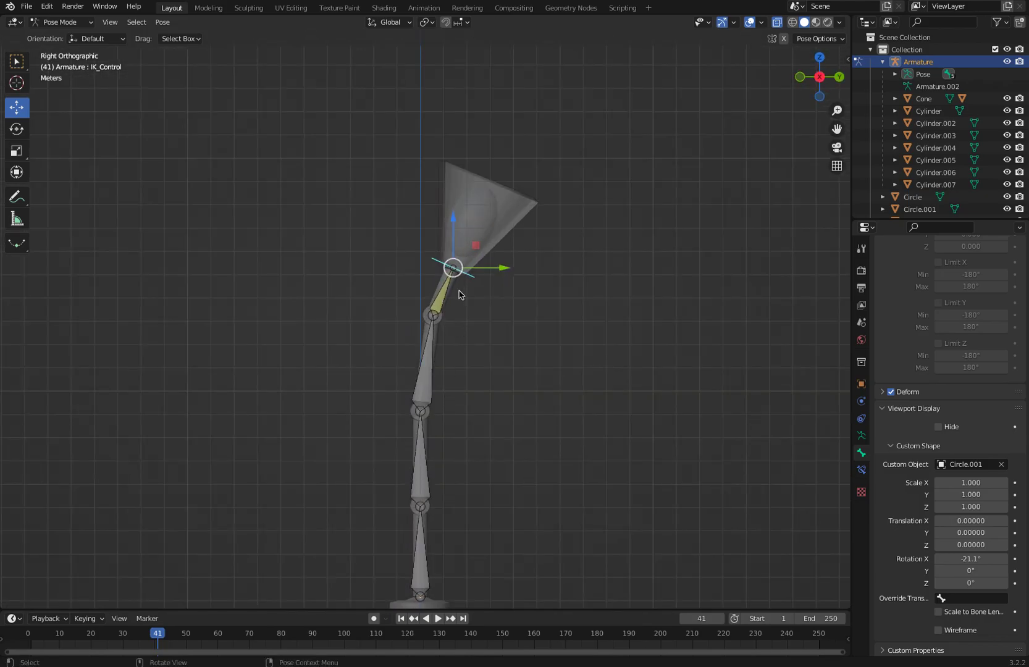
pyautogui.moveTo(459, 273); pyautogui.dragTo(501, 426)
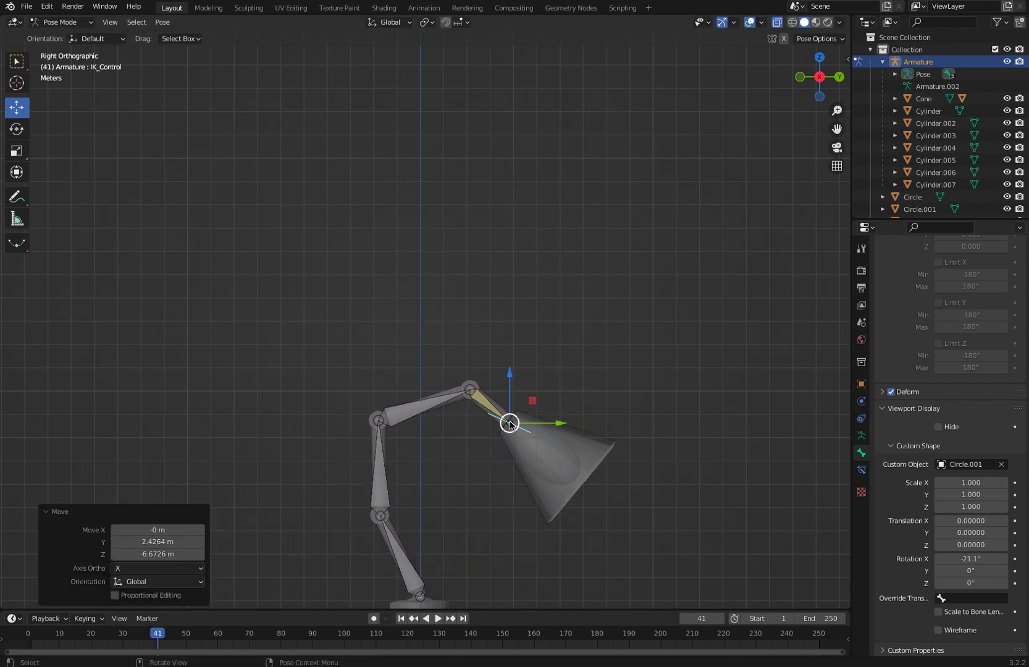
pyautogui.hotkey('ctrl', 'z')
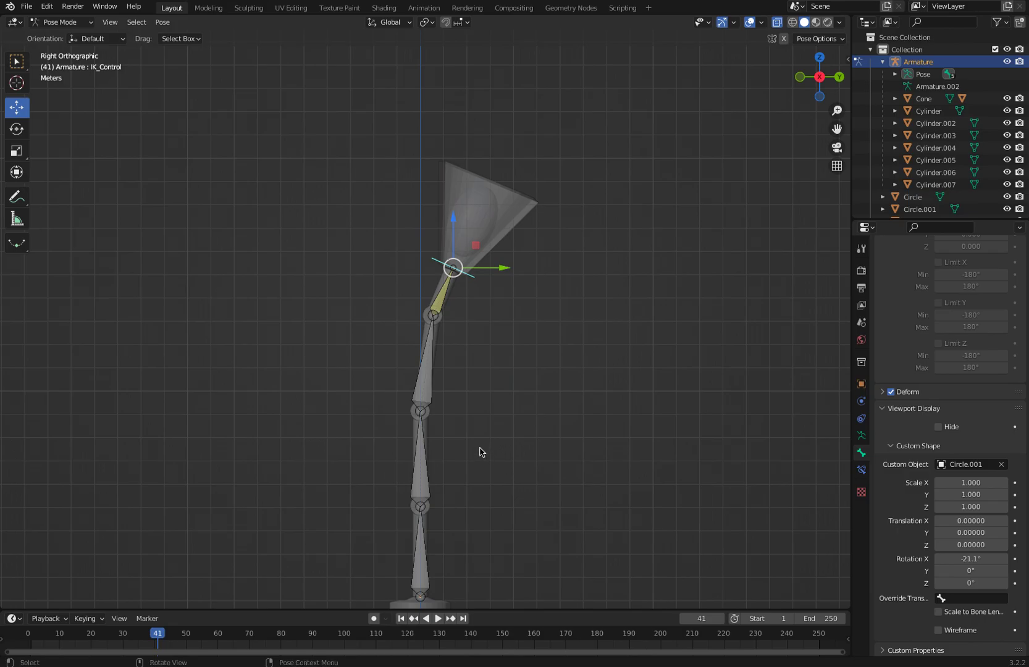
# Step: Reselect the IK_Control bone, try moving it freely sideways from an angled perspective, and undo the move
pyautogui.moveTo(485, 443); pyautogui.dragTo(455, 460, button='middle')
pyautogui.click(455, 462)
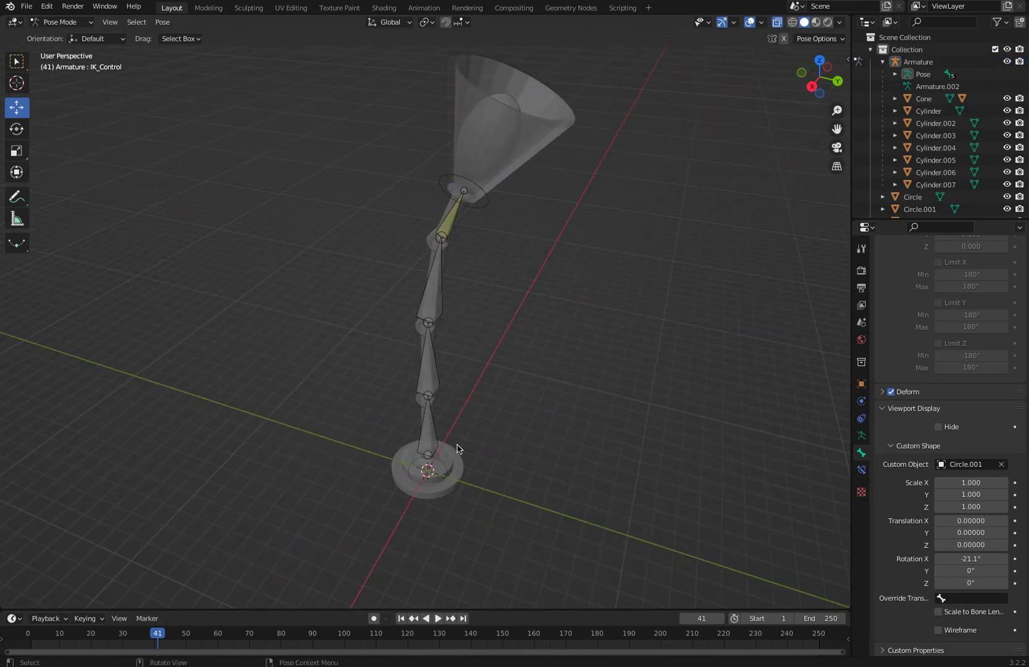
pyautogui.click(479, 211)
pyautogui.moveTo(478, 211); pyautogui.dragTo(354, 360, button='middle')
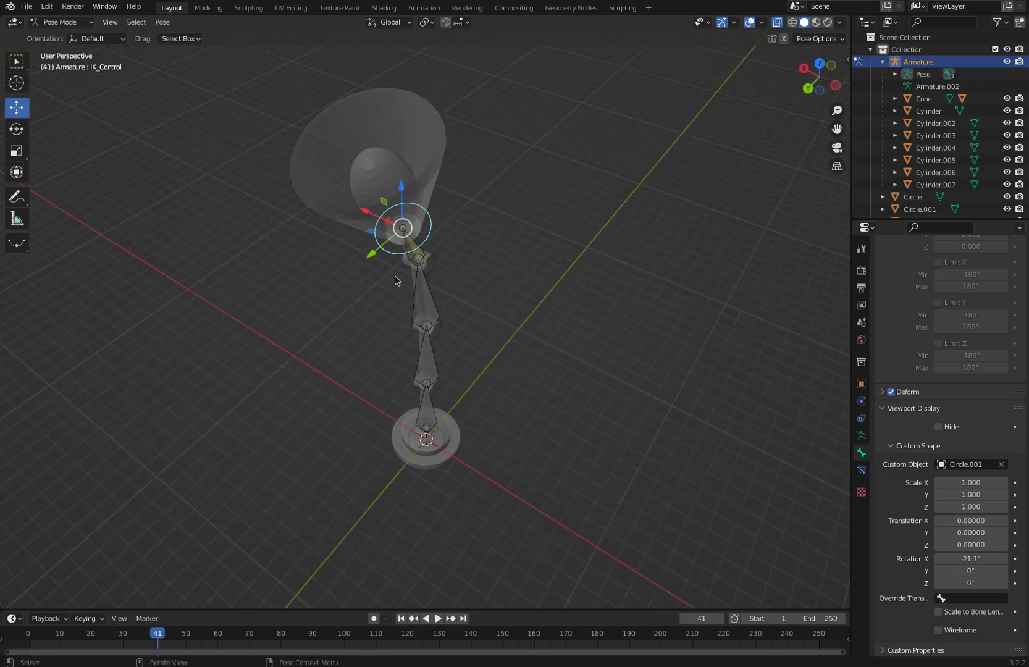
pyautogui.moveTo(404, 231); pyautogui.dragTo(533, 407)
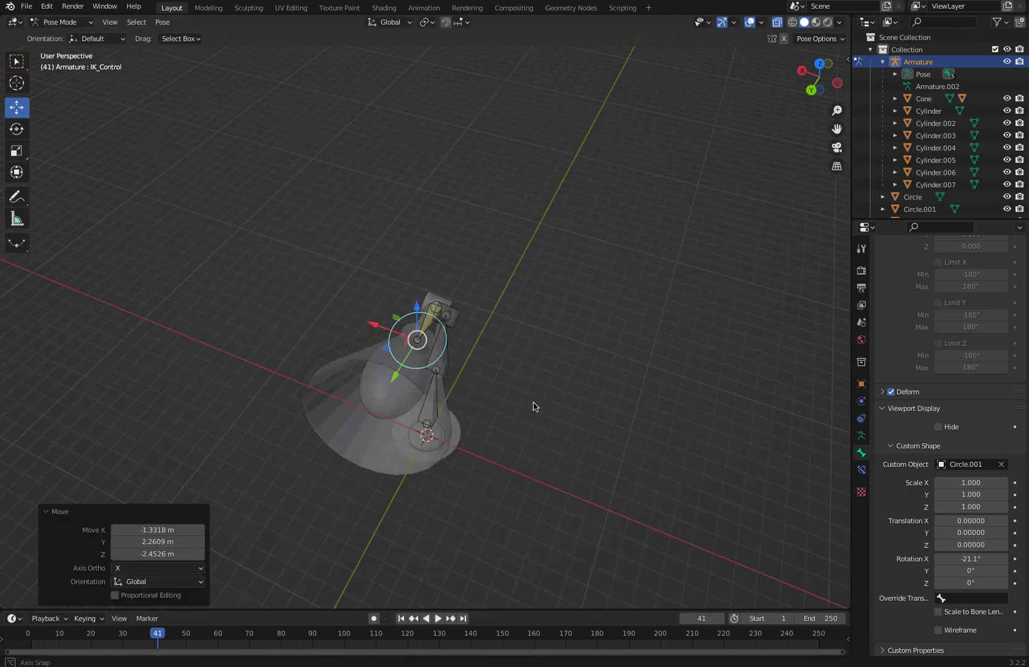
pyautogui.moveTo(533, 408); pyautogui.dragTo(662, 369, button='middle')
pyautogui.hotkey('ctrl', 'z')
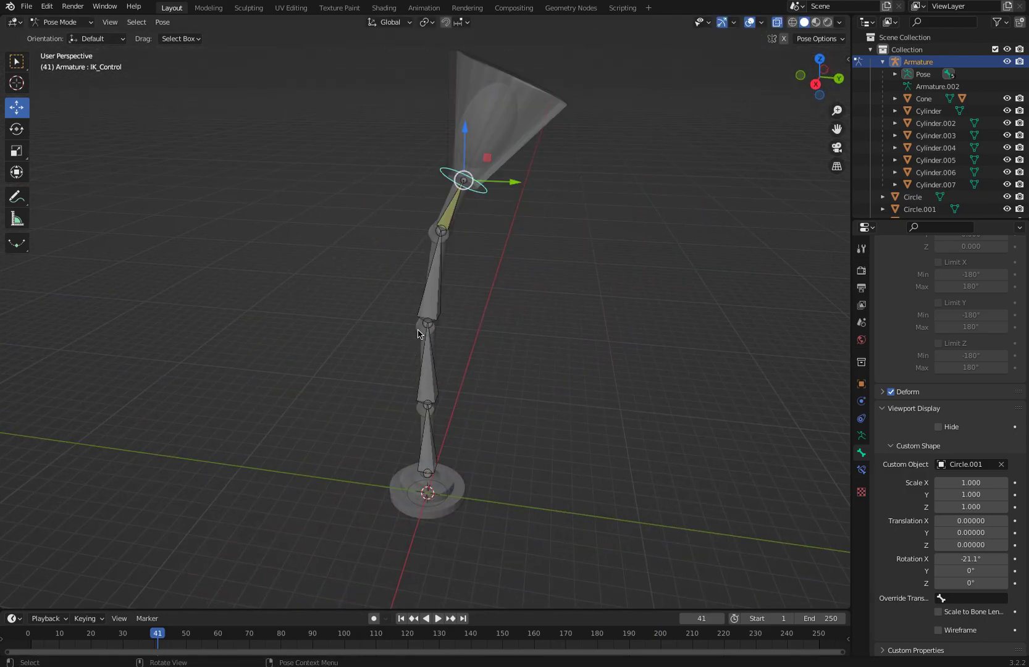
# Step: Select Bone.002 and turn on the display of bone axes for the armature
pyautogui.click(428, 346)
pyautogui.click(433, 308)
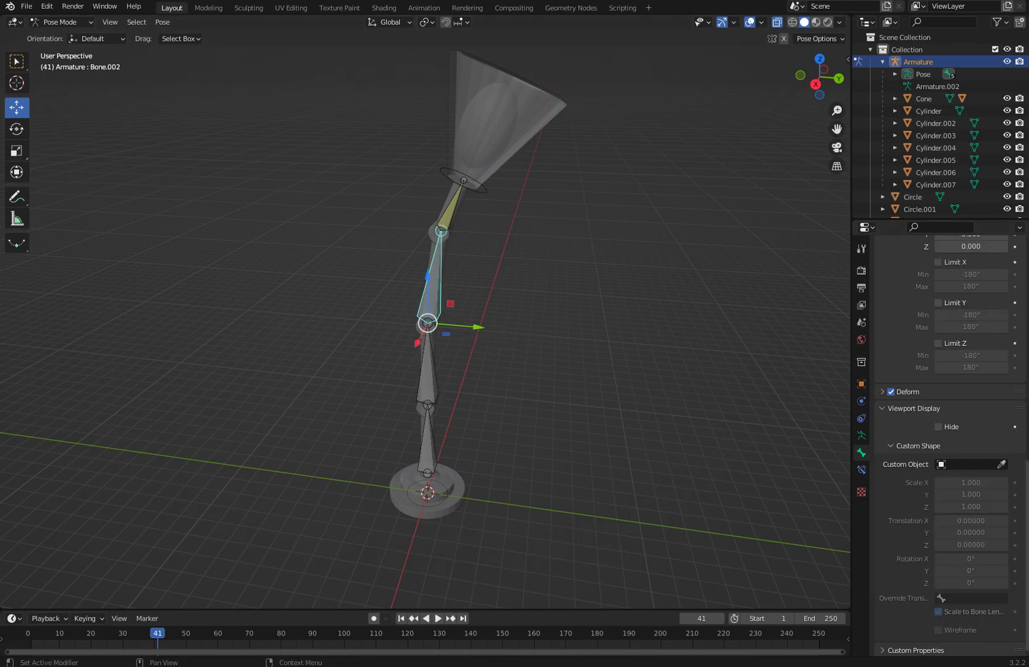
pyautogui.moveTo(1027, 480); pyautogui.dragTo(1007, 220)
pyautogui.moveTo(441, 365)
pyautogui.mouseDown(button='middle')
pyautogui.moveTo(493, 383)
pyautogui.moveTo(453, 367)
pyautogui.mouseUp(button='middle')
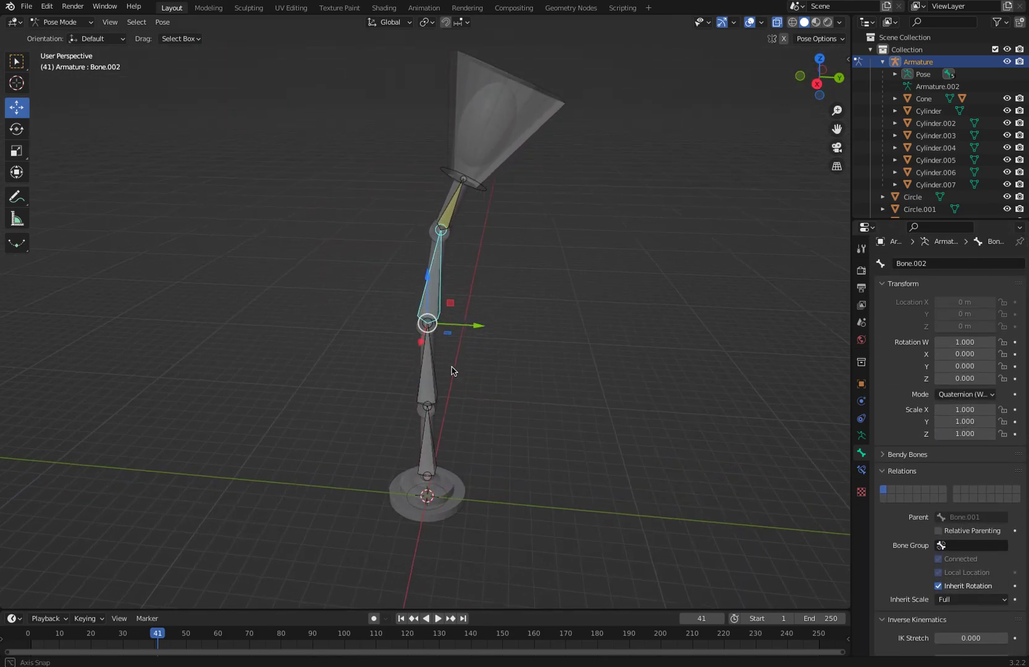
pyautogui.click(861, 437)
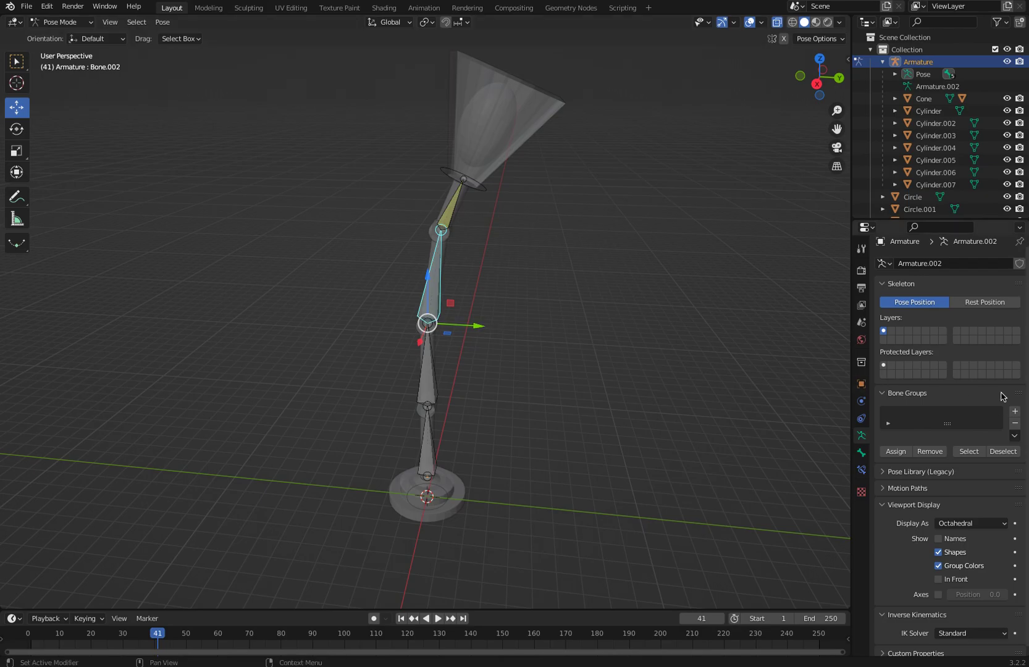
pyautogui.scroll(-1, 964, 444)
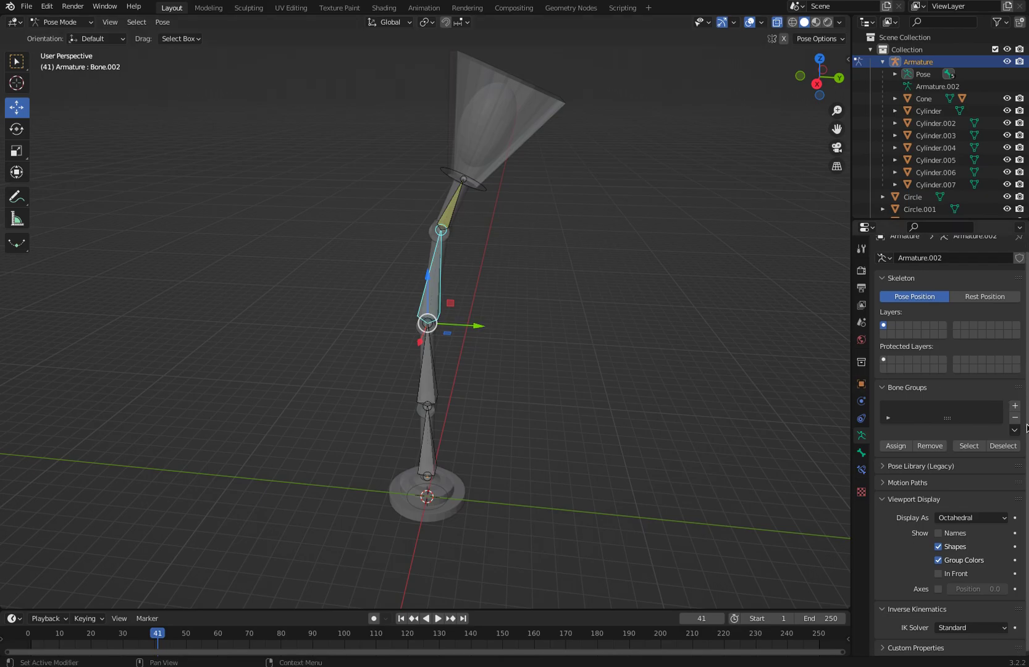
pyautogui.click(938, 591)
# Step: Examine the local X, Y and Z axes of Bone.001 and Bone.002 from several angles around the arm
pyautogui.scroll(1, 439, 375)
pyautogui.scroll(1, 381, 341)
pyautogui.moveTo(380, 340); pyautogui.dragTo(459, 330, button='middle')
pyautogui.moveTo(476, 345); pyautogui.dragTo(422, 363, button='middle')
pyautogui.click(405, 355)
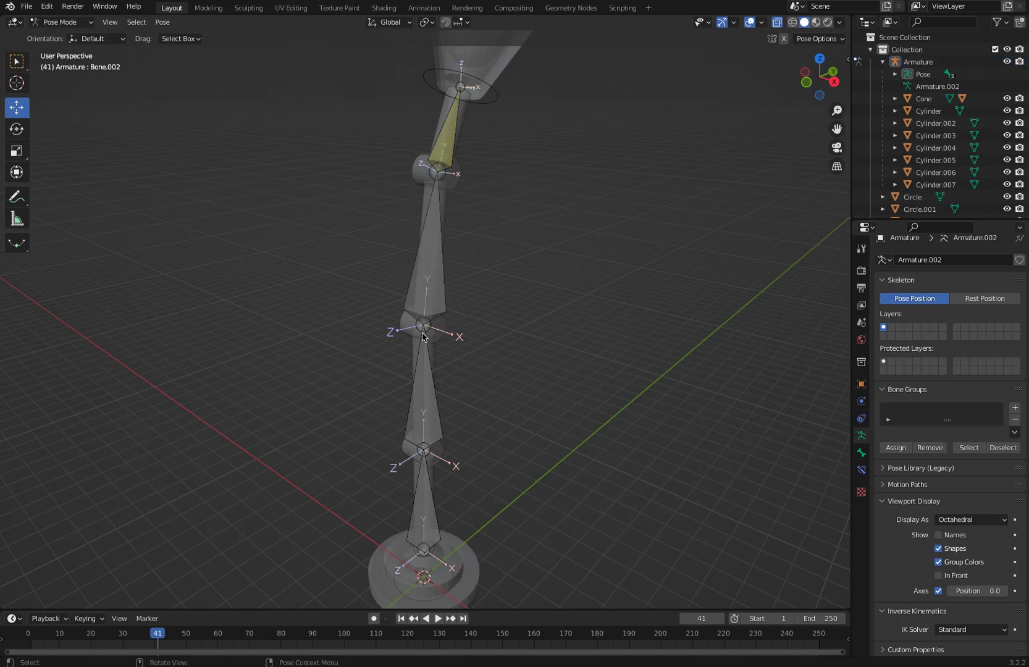
pyautogui.moveTo(439, 364); pyautogui.dragTo(427, 345, button='middle')
pyautogui.click(423, 332)
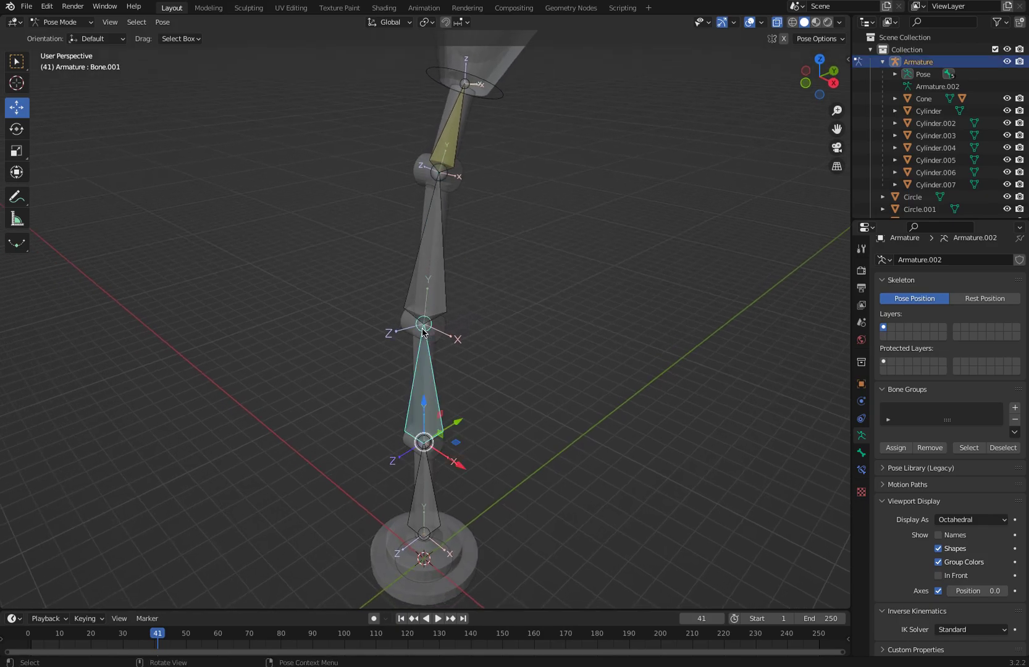
pyautogui.moveTo(432, 387); pyautogui.dragTo(449, 373, button='middle')
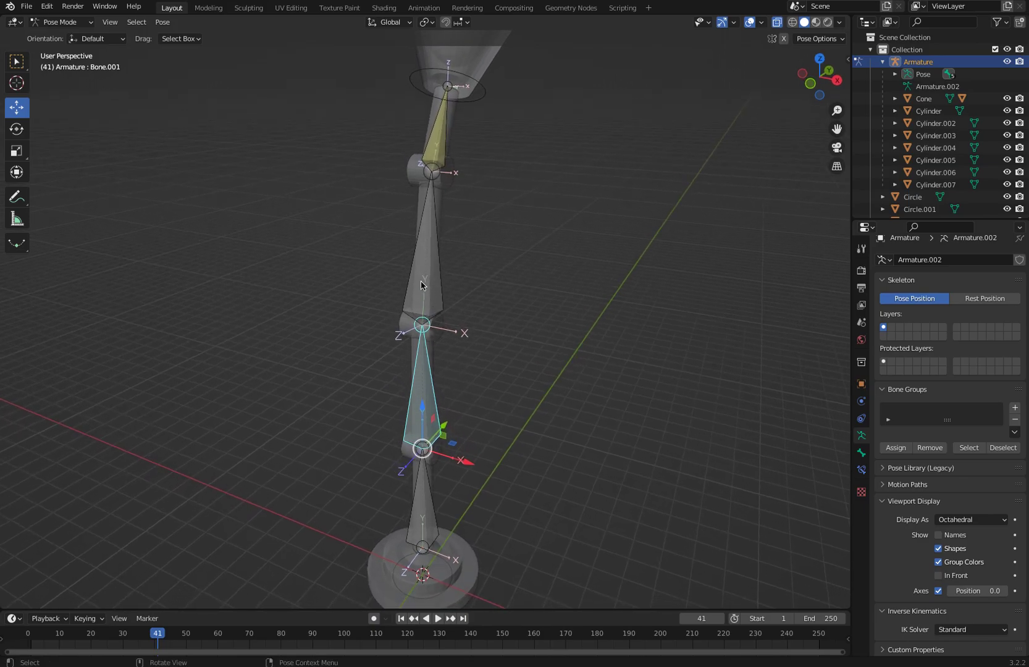
pyautogui.moveTo(388, 388); pyautogui.dragTo(421, 320, button='middle')
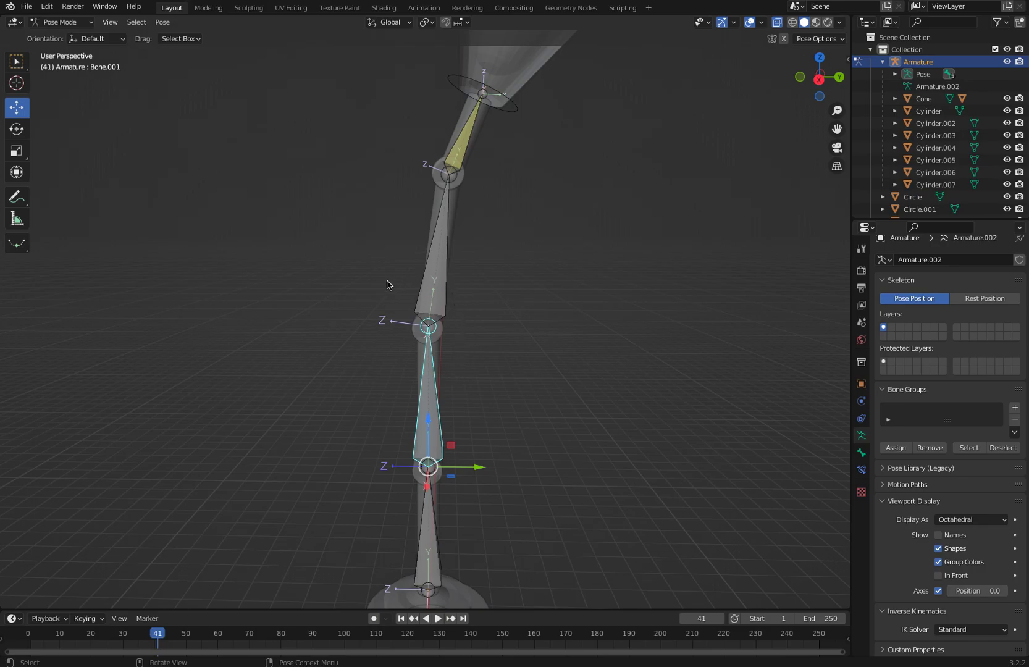
pyautogui.moveTo(441, 342); pyautogui.dragTo(253, 354, button='middle')
pyautogui.moveTo(422, 310); pyautogui.dragTo(388, 319, button='middle')
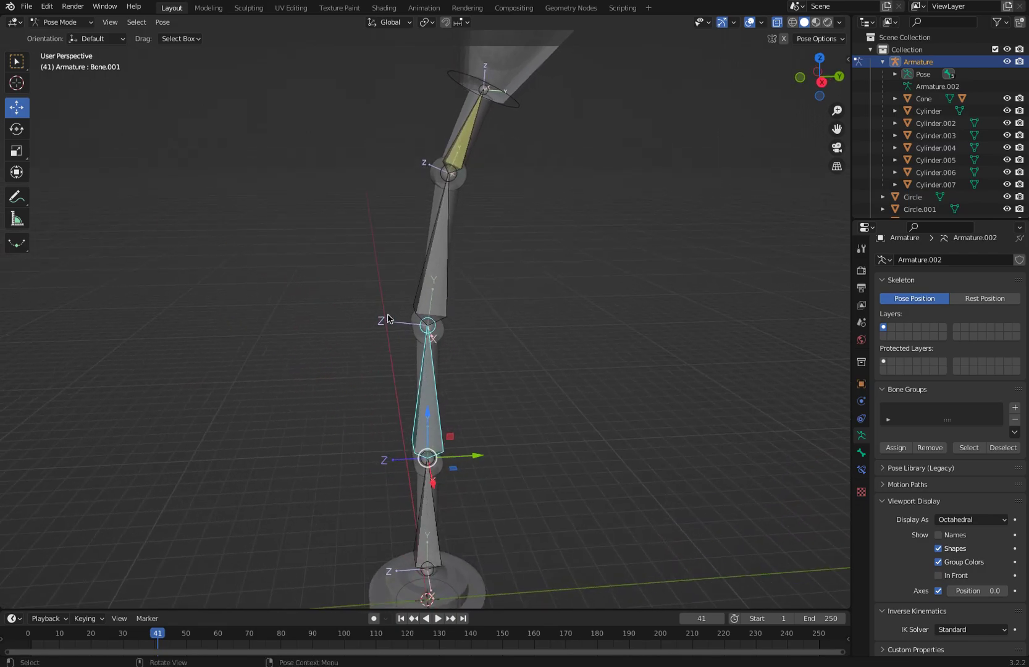
pyautogui.click(434, 291)
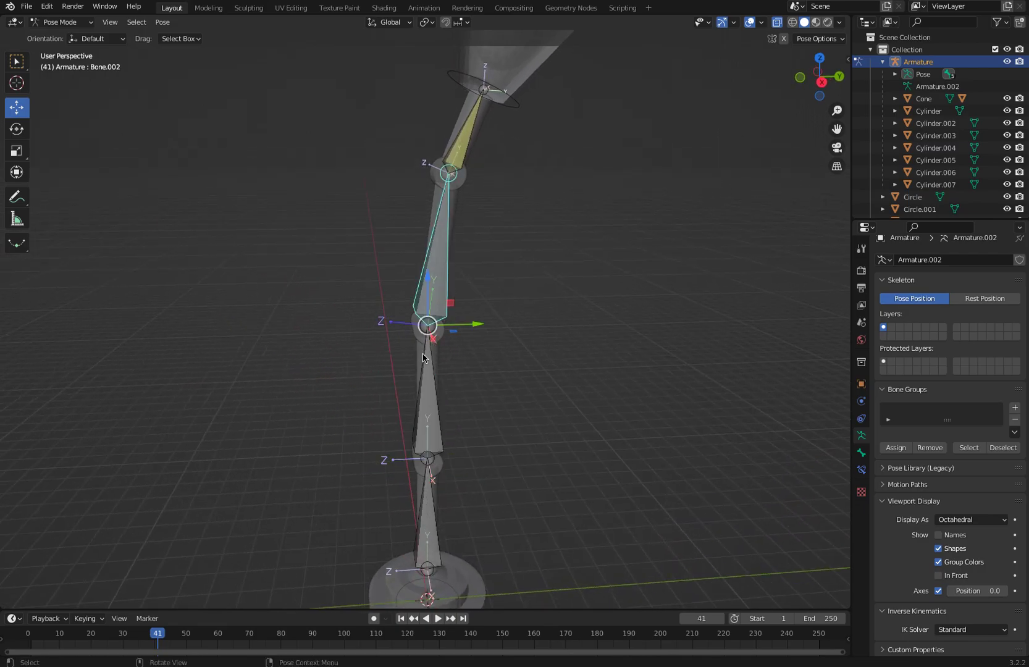
# Step: Move IK_Control about 0.52 m along Y and -4.26 m along Z to watch the bone axes, and undo it
pyautogui.press('KP_3')
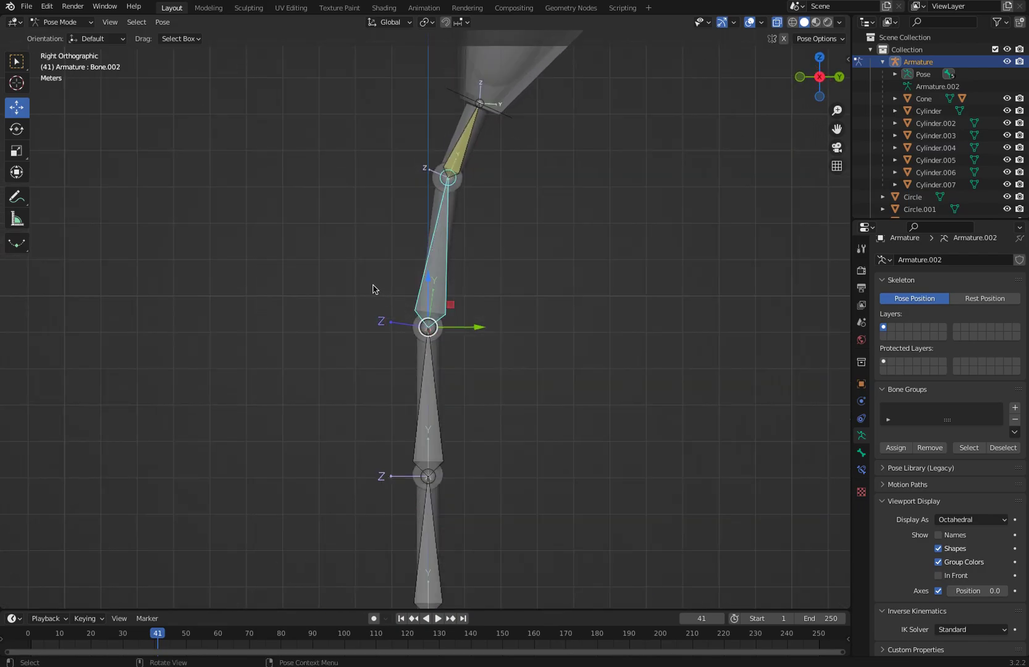
pyautogui.click(432, 87)
pyautogui.click(451, 92)
pyautogui.moveTo(481, 110); pyautogui.dragTo(500, 258)
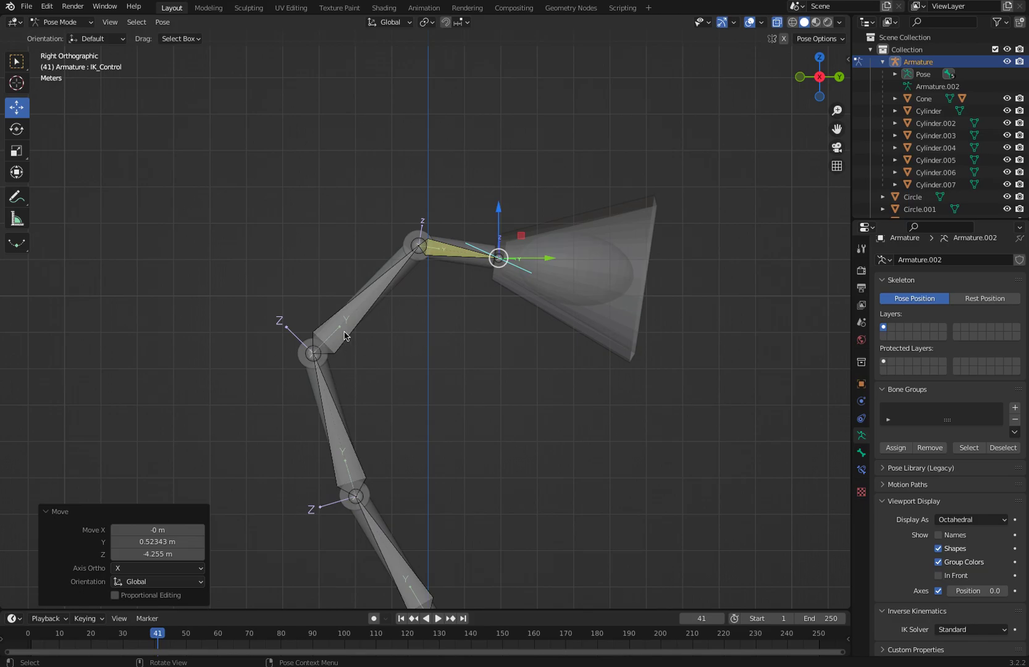
pyautogui.hotkey('ctrl', 'z')
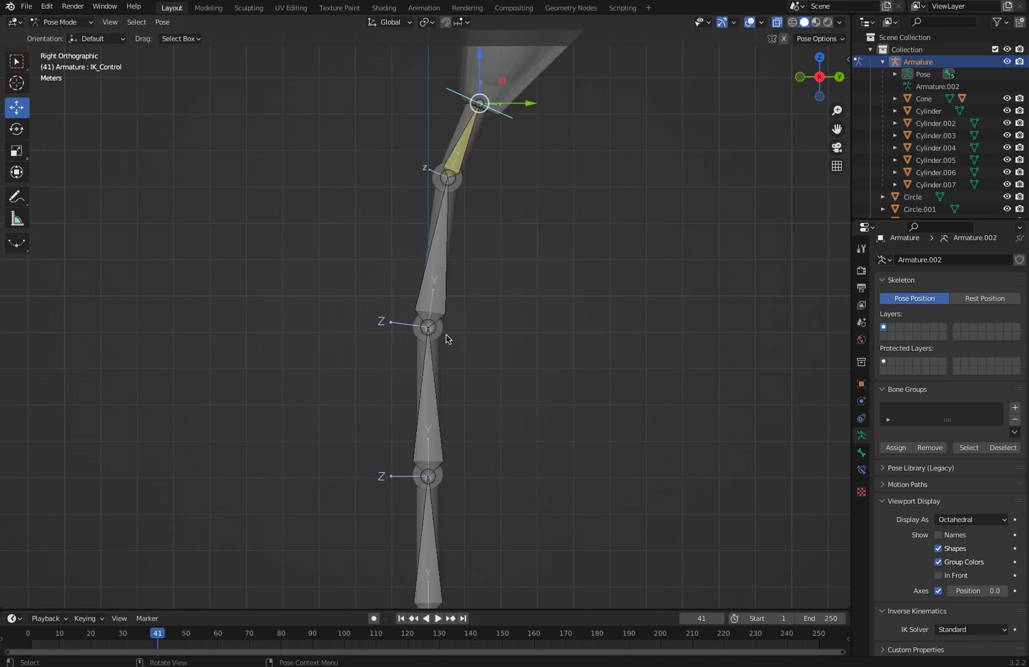
# Step: Add a Limit Location constraint to Bone.002 with the minimum and maximum Y limits enabled at 0 m
pyautogui.click(437, 293)
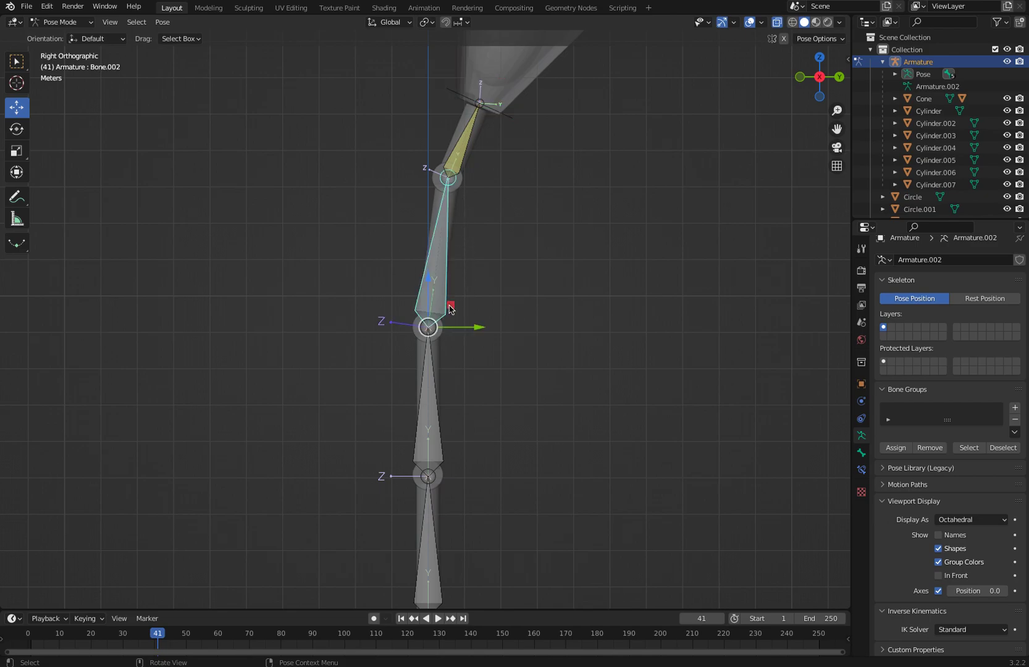
pyautogui.click(862, 471)
pyautogui.click(944, 270)
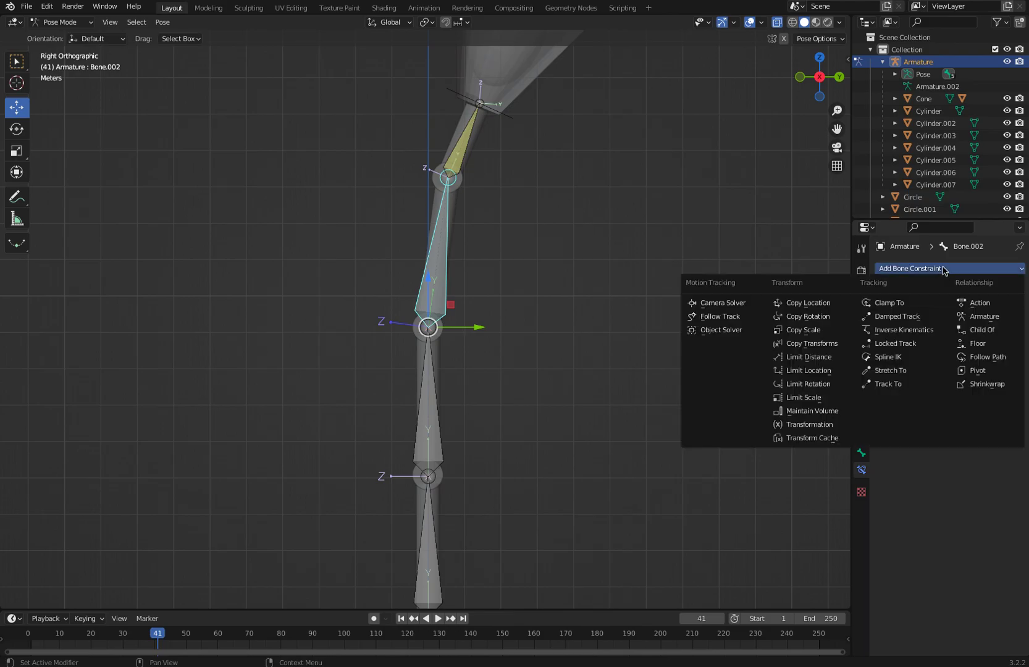
pyautogui.click(806, 371)
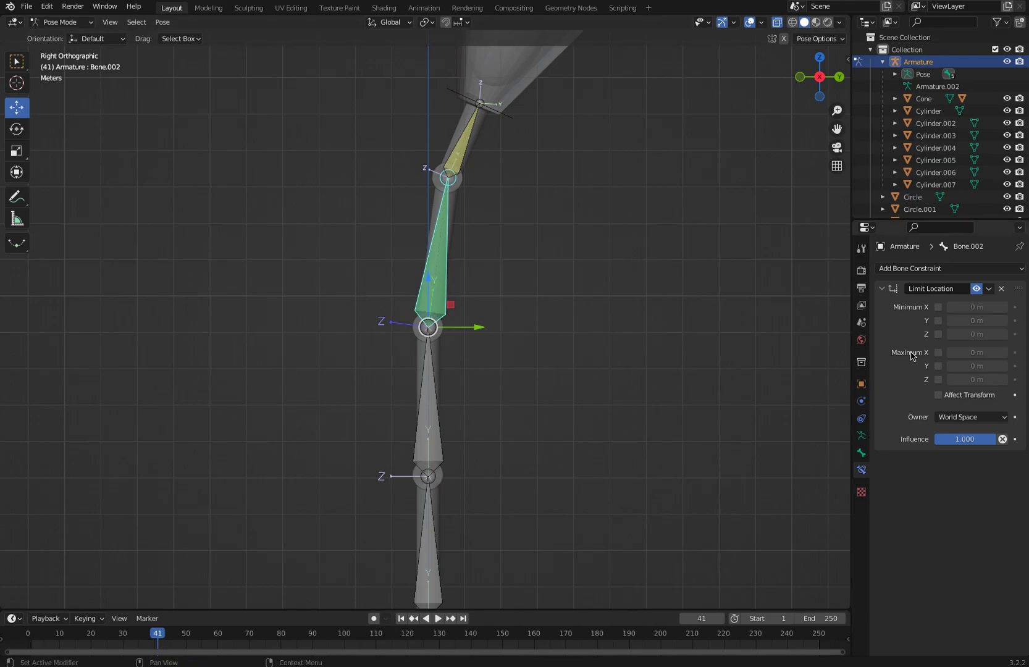
pyautogui.click(939, 321)
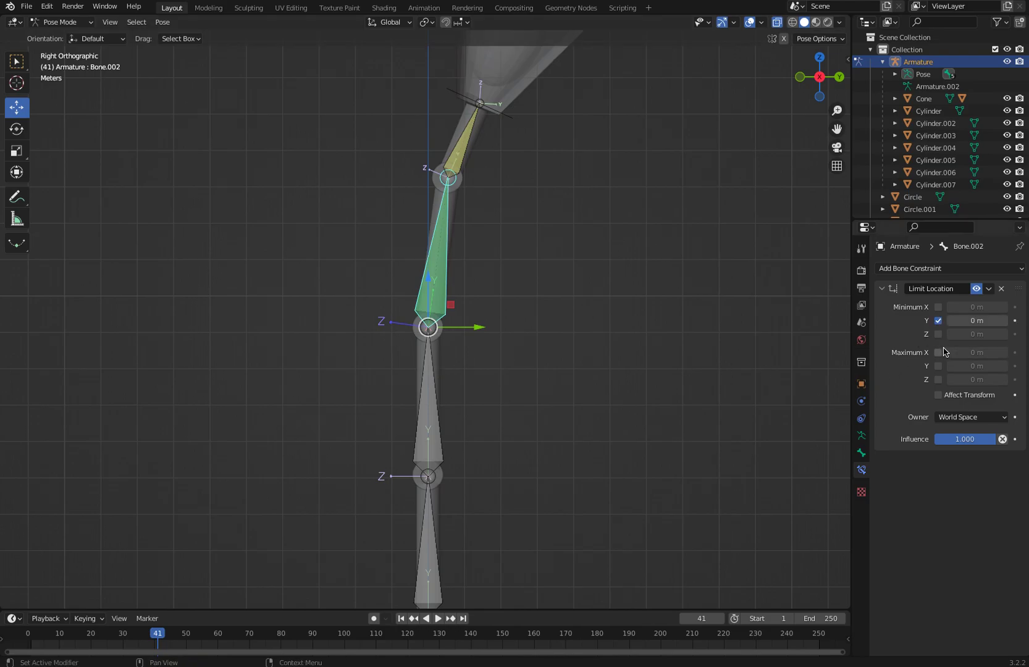
pyautogui.click(938, 367)
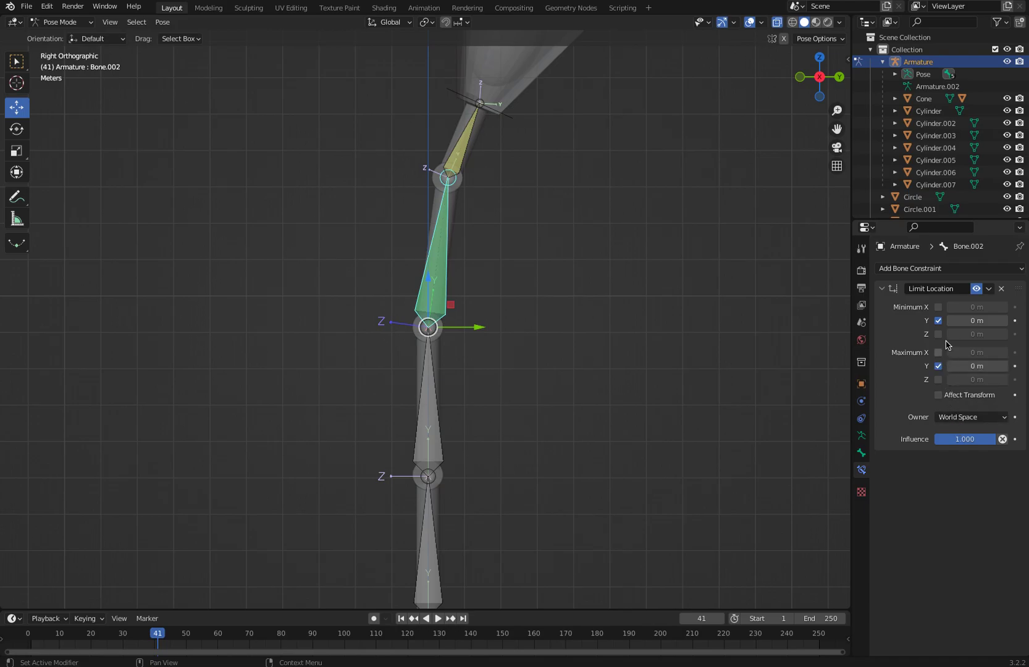
# Step: Enable the minimum and maximum Z limits in Bone.002's Limit Location constraint
pyautogui.click(942, 270)
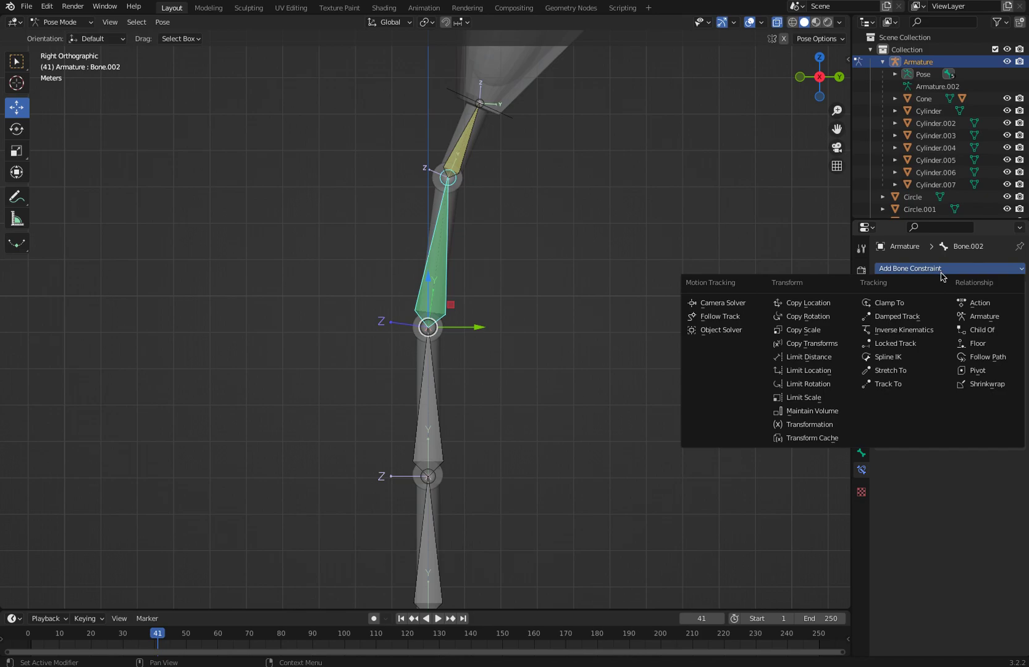
pyautogui.click(809, 370)
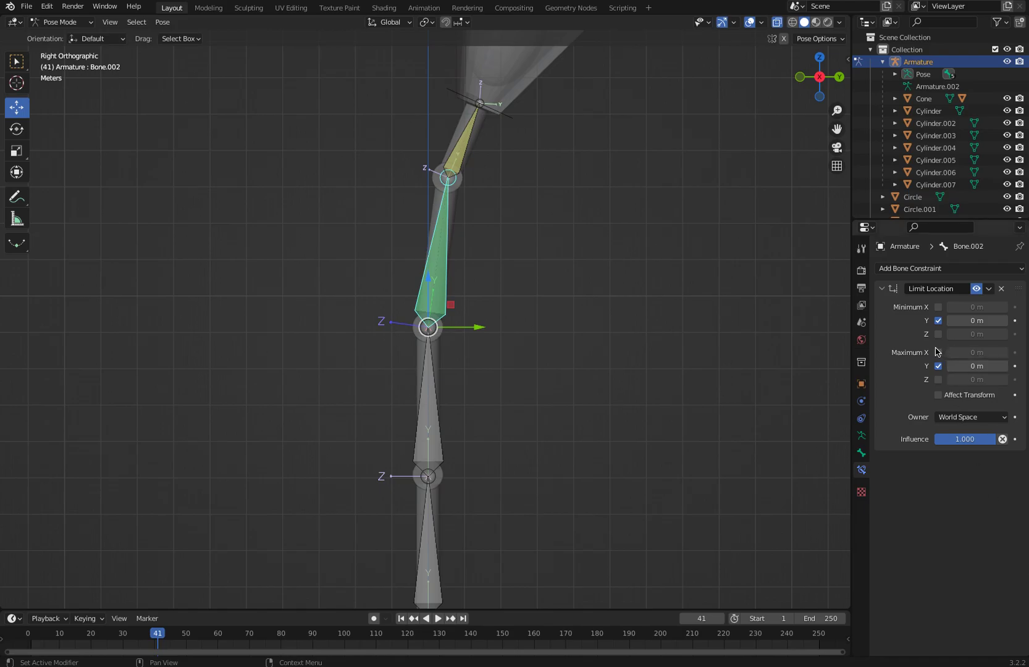
pyautogui.click(939, 379)
pyautogui.click(939, 333)
# Step: Test the location limits by moving the IK_Control bone forward and down, and undo the move
pyautogui.moveTo(491, 405); pyautogui.dragTo(459, 344, button='middle')
pyautogui.click(501, 141)
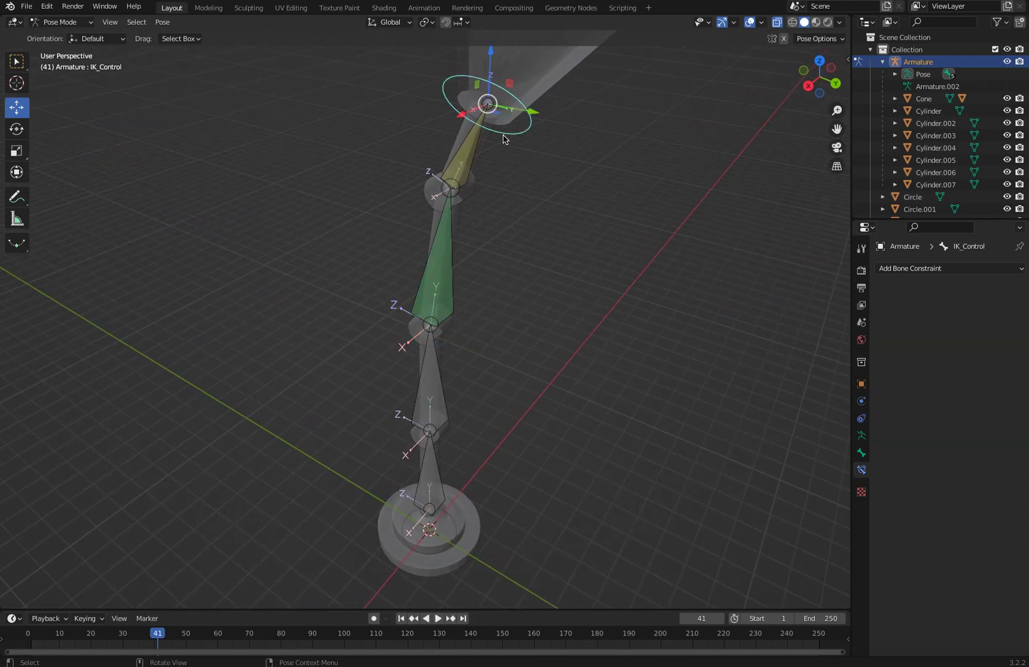
pyautogui.press('g')
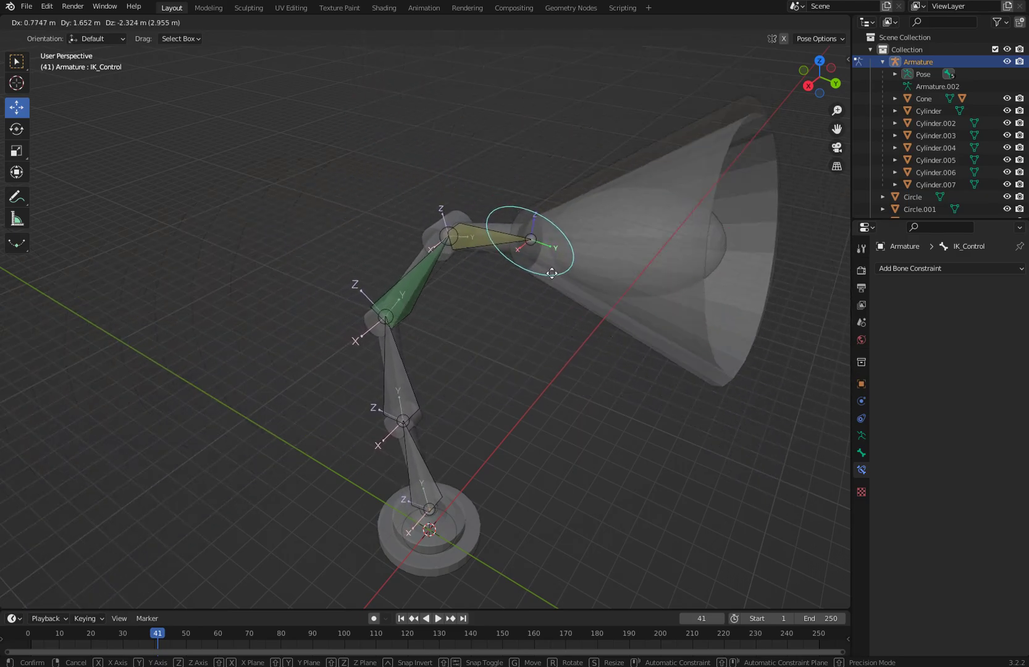
pyautogui.click(517, 216)
pyautogui.hotkey('ctrl', 'z')
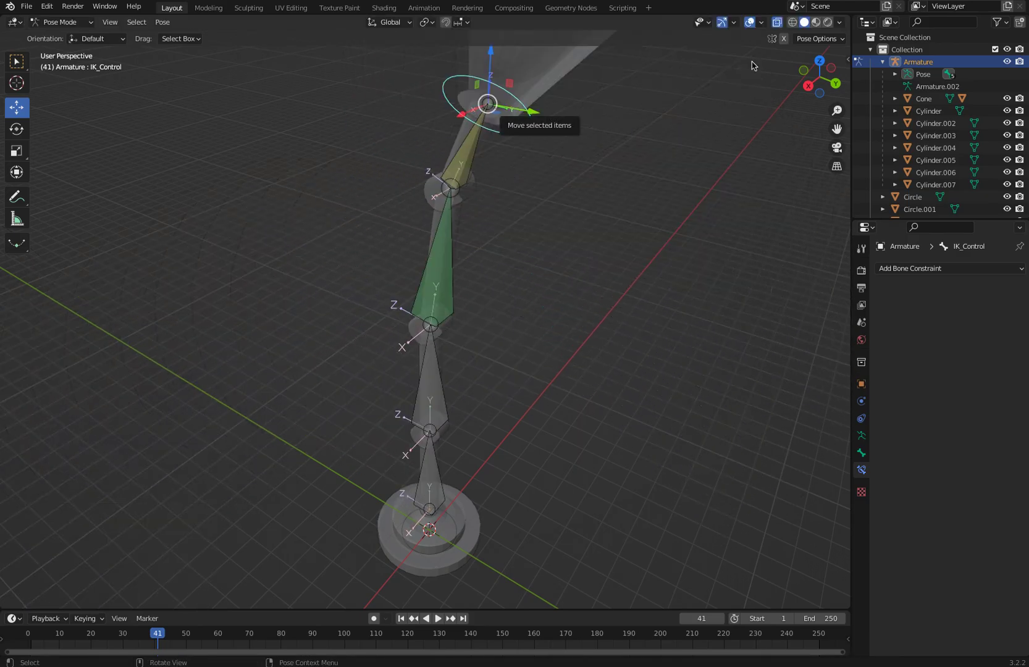
# Step: Review Bone.002's Limit Location settings, test the arm by moving the IK_Control bone, and undo the movement
pyautogui.click(438, 263)
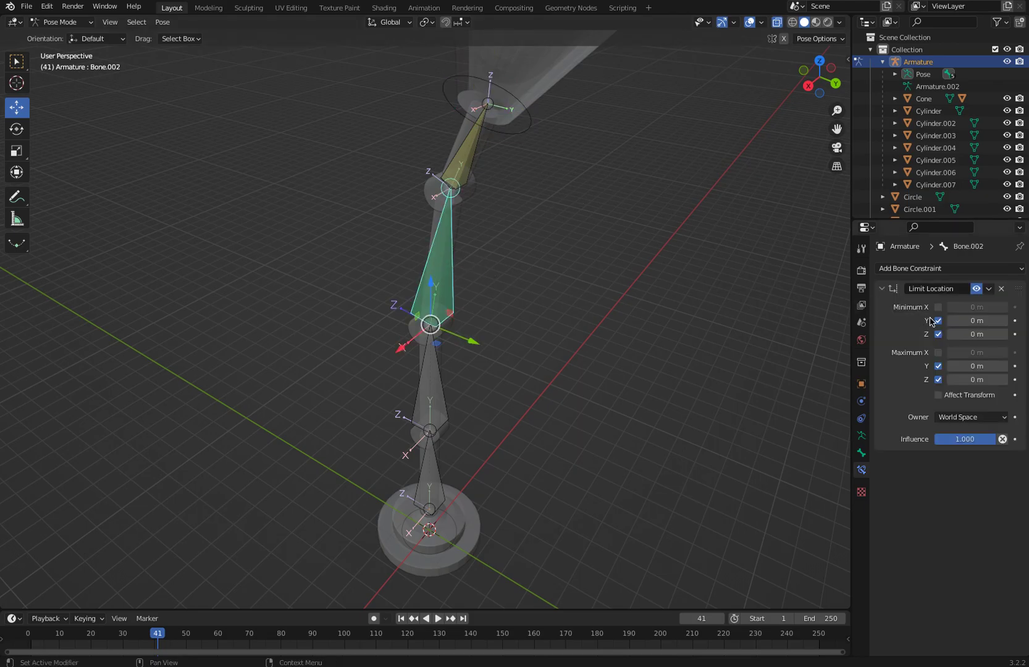
pyautogui.moveTo(503, 333); pyautogui.dragTo(544, 297, button='middle')
pyautogui.click(517, 132)
pyautogui.moveTo(494, 106); pyautogui.dragTo(528, 156)
pyautogui.moveTo(547, 221); pyautogui.dragTo(594, 169, button='middle')
pyautogui.moveTo(516, 137); pyautogui.dragTo(548, 132)
pyautogui.hotkey('ctrl', 'z')
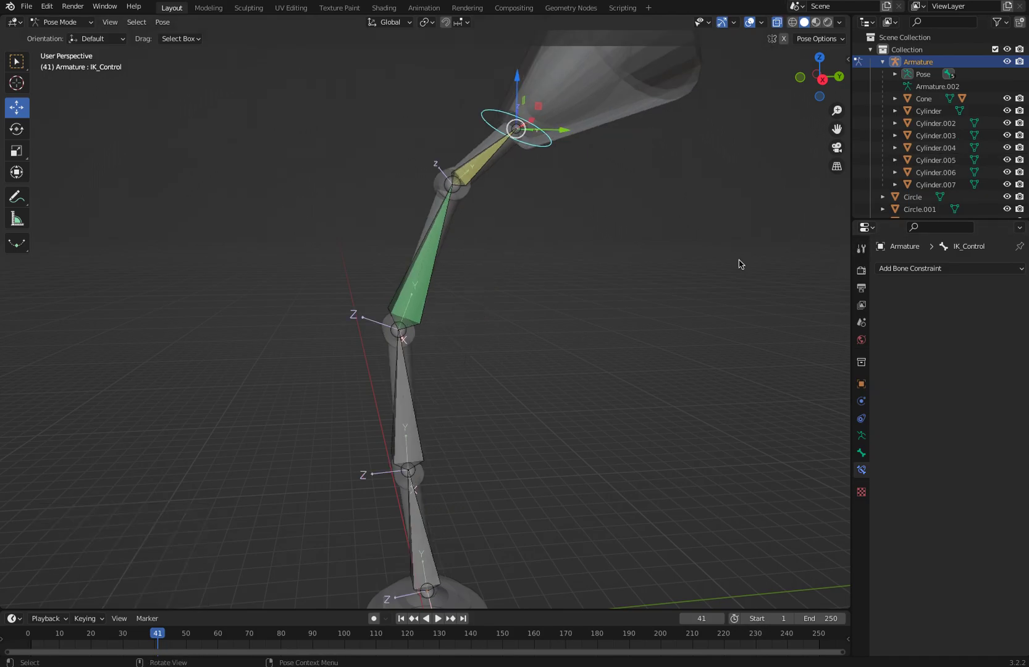
# Step: Check the X limits of Bone.002's Limit Location constraint, test the arm by lowering IK_Control, and undo the move
pyautogui.click(412, 275)
pyautogui.click(938, 354)
pyautogui.click(938, 307)
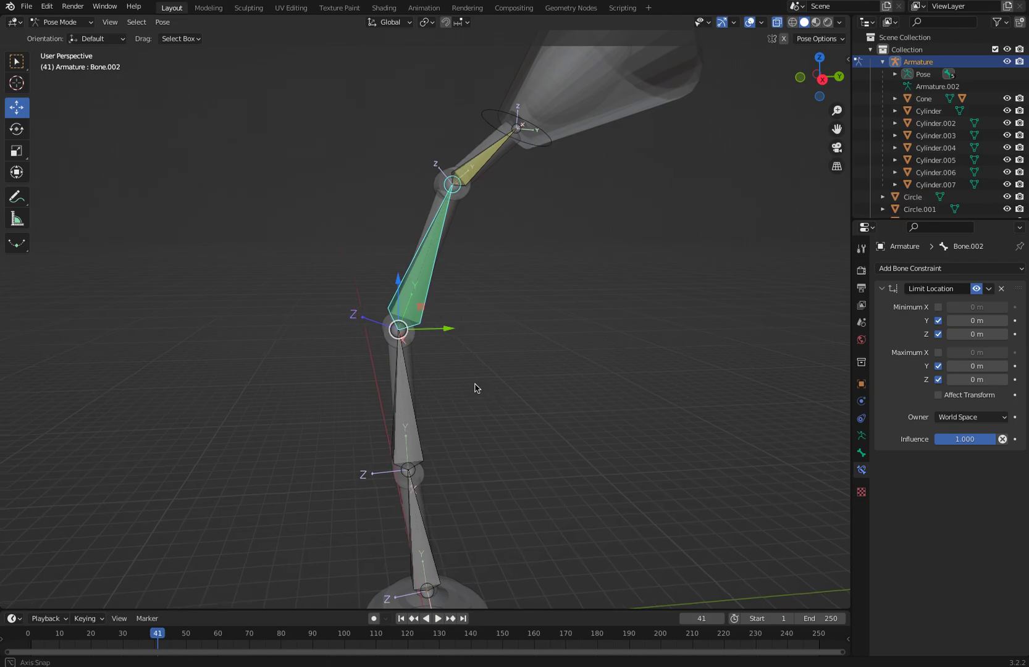
pyautogui.click(542, 132)
pyautogui.press('g')
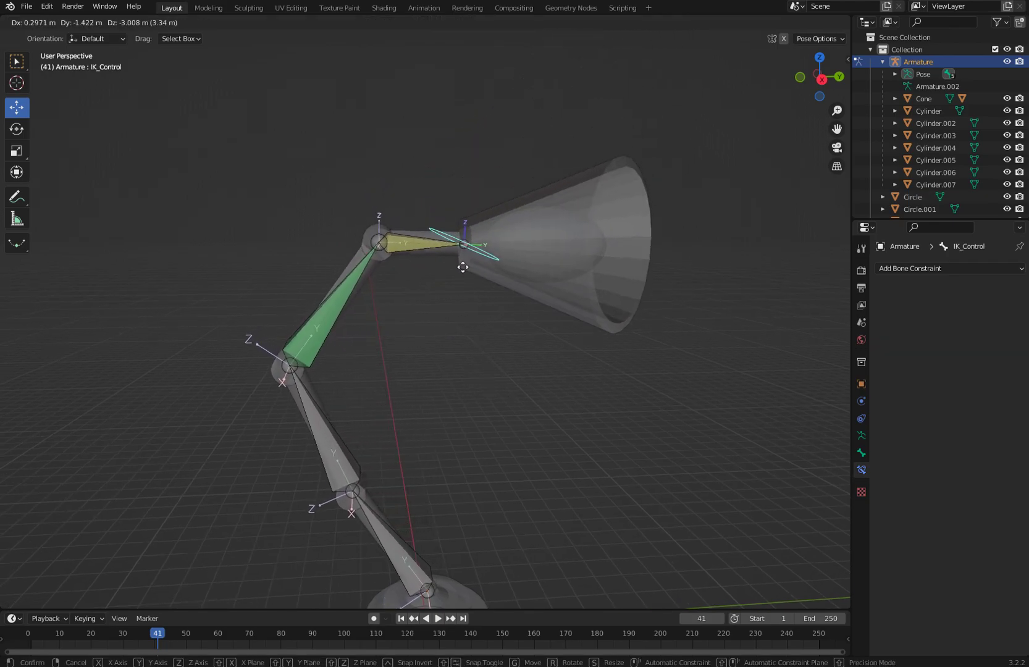
pyautogui.click(485, 430)
pyautogui.hotkey('ctrl', 'z')
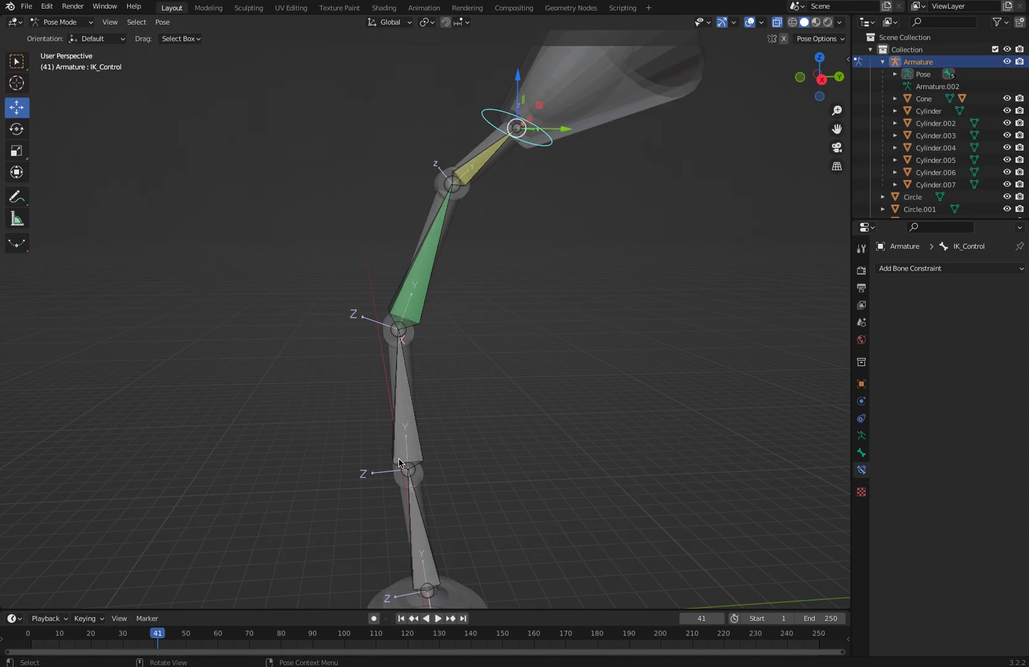
# Step: Add a Limit Rotation constraint to Bone.001 with the Y and Z limits enabled at 0°
pyautogui.click(415, 454)
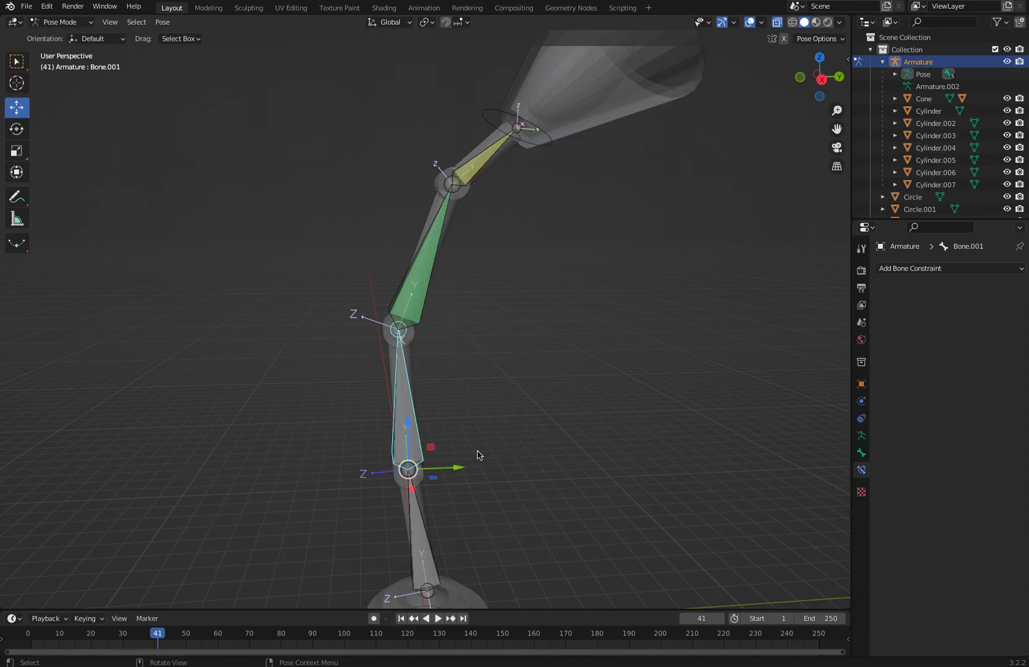
pyautogui.click(924, 270)
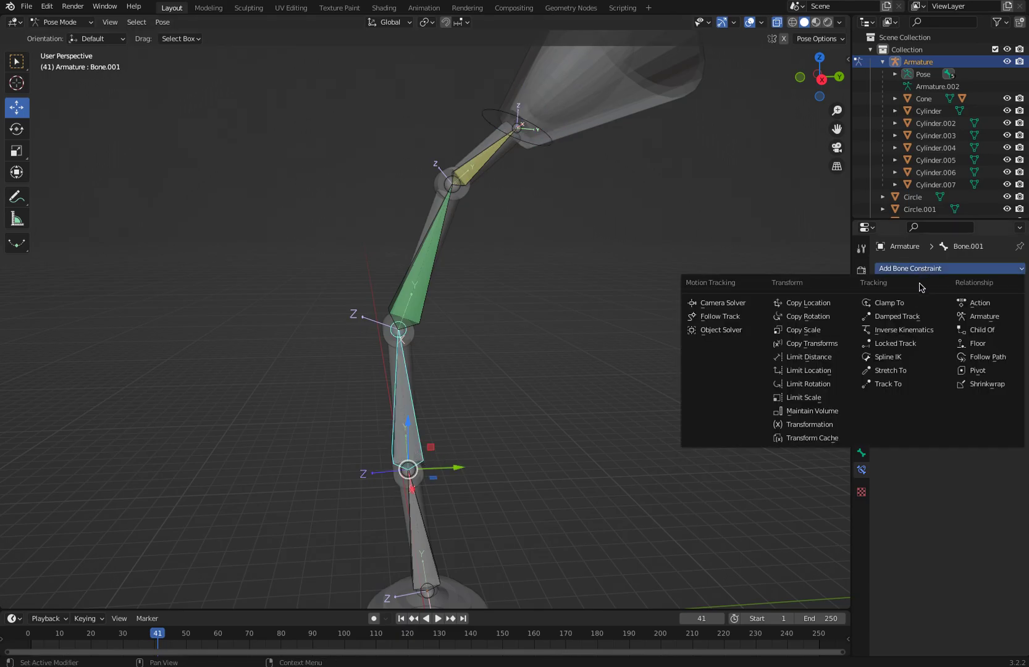
pyautogui.click(804, 384)
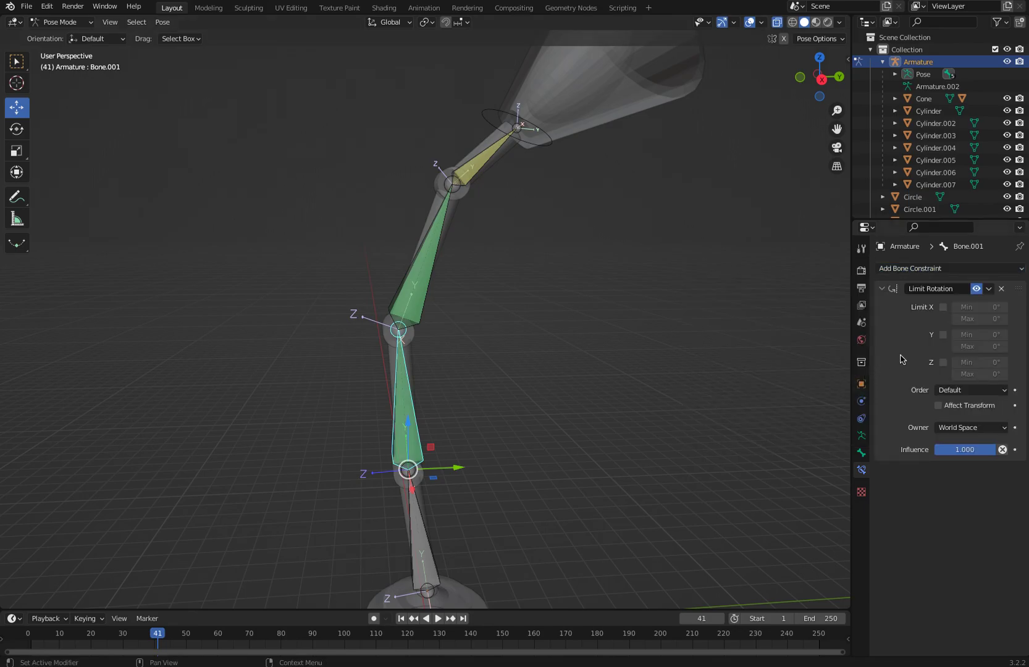
pyautogui.click(943, 335)
pyautogui.click(943, 362)
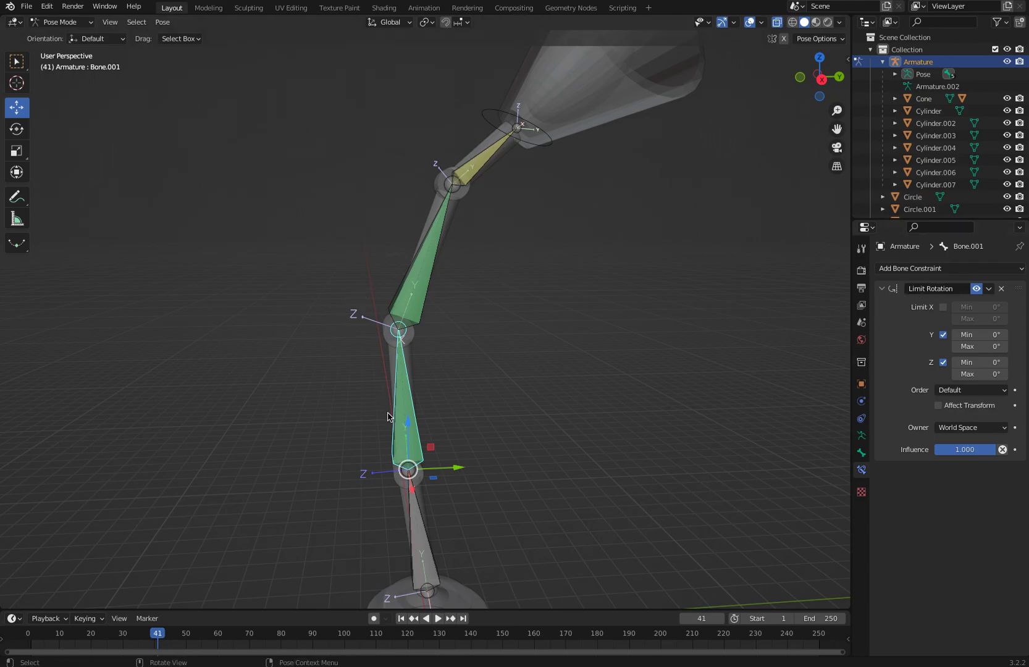
# Step: Add a Limit Rotation constraint to the lowest bone, Bone, with the Y and Z limits enabled at 0°
pyautogui.moveTo(361, 426); pyautogui.dragTo(323, 416, button='middle')
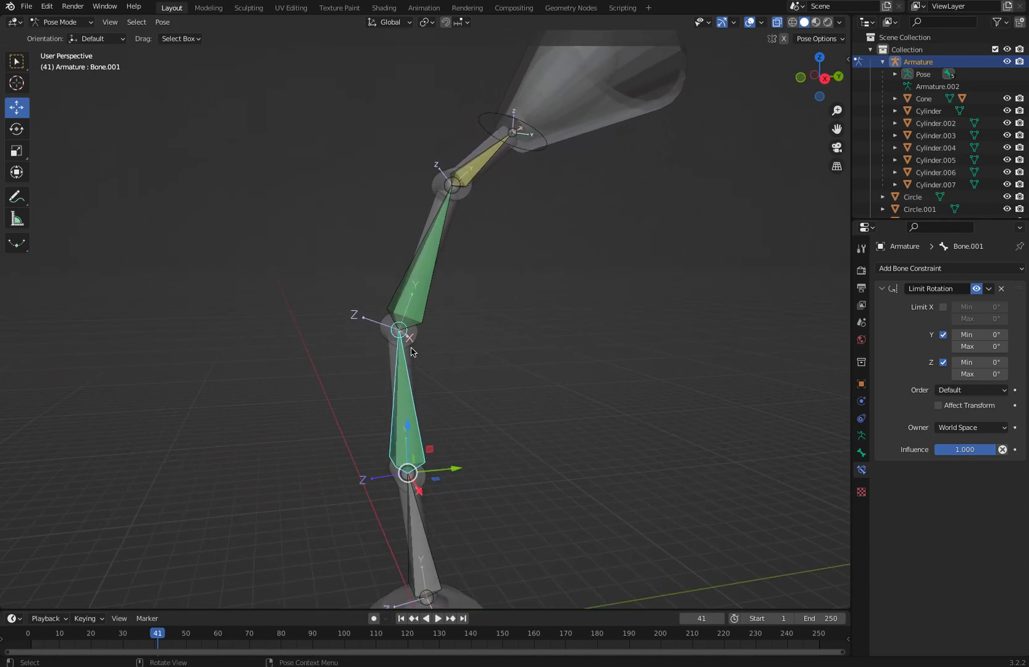
pyautogui.click(413, 521)
pyautogui.click(912, 269)
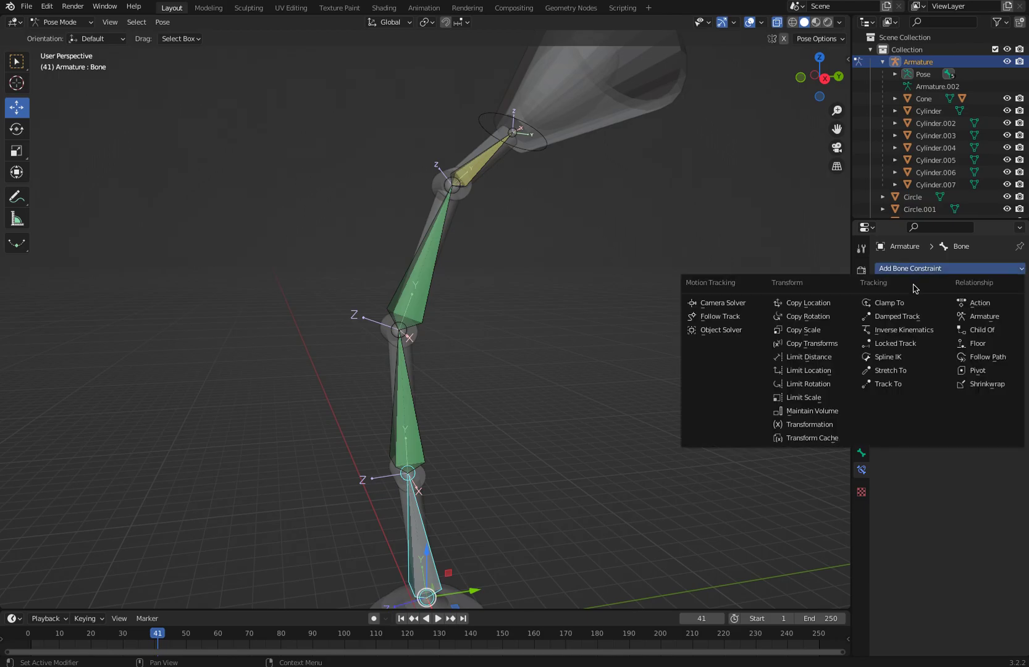
pyautogui.click(795, 386)
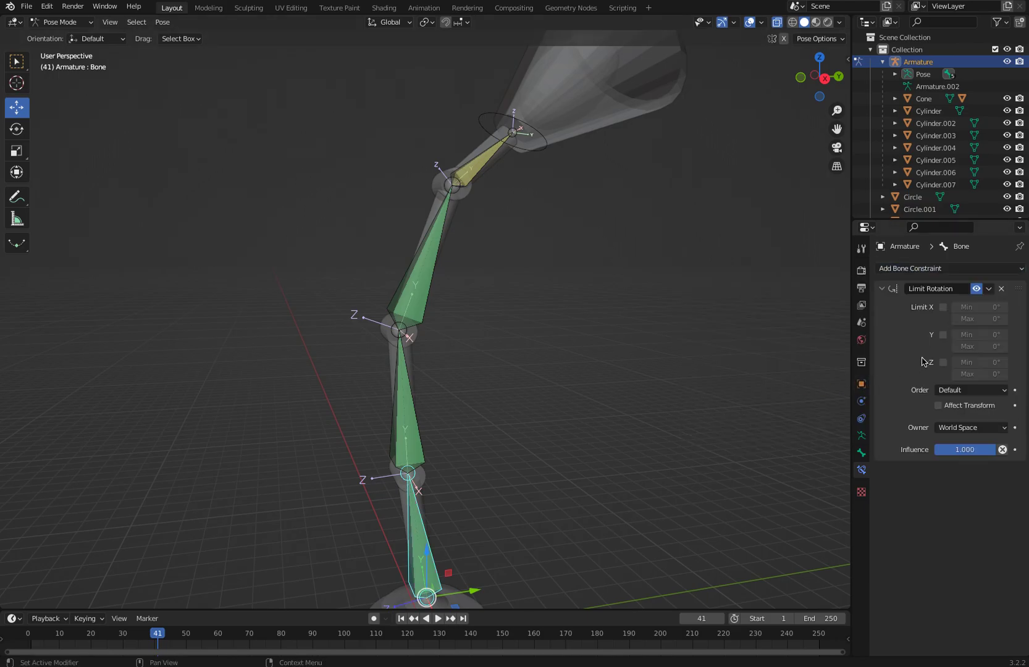
pyautogui.click(943, 335)
pyautogui.click(943, 362)
# Step: Add a Limit Rotation constraint to Bone.003 alongside its IK constraint, with the Y and Z limits enabled at 0°
pyautogui.moveTo(513, 406); pyautogui.dragTo(468, 390, button='middle')
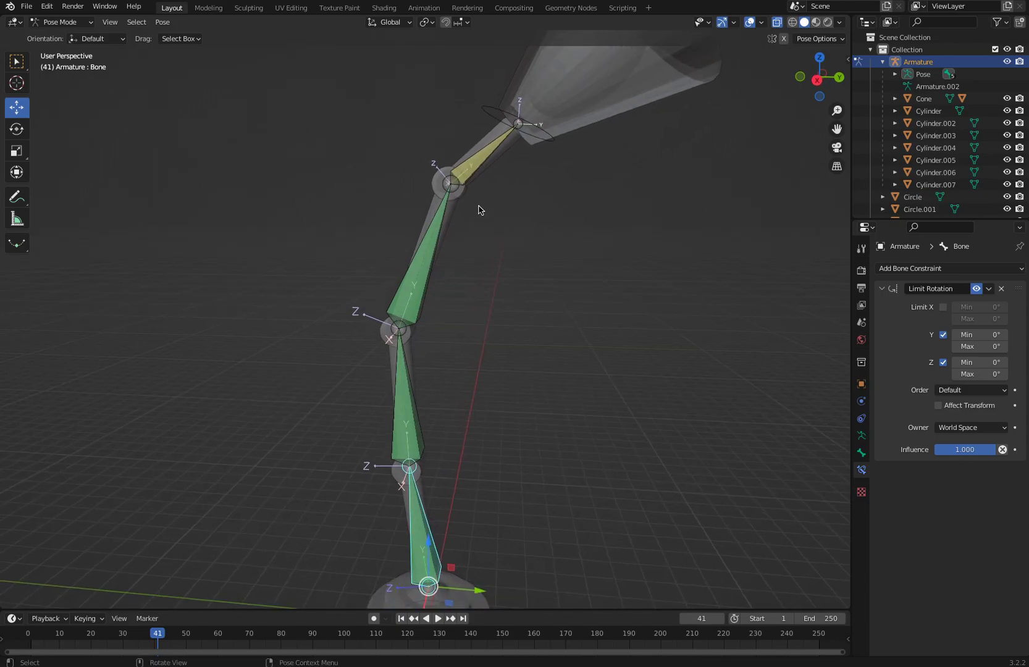
pyautogui.click(483, 160)
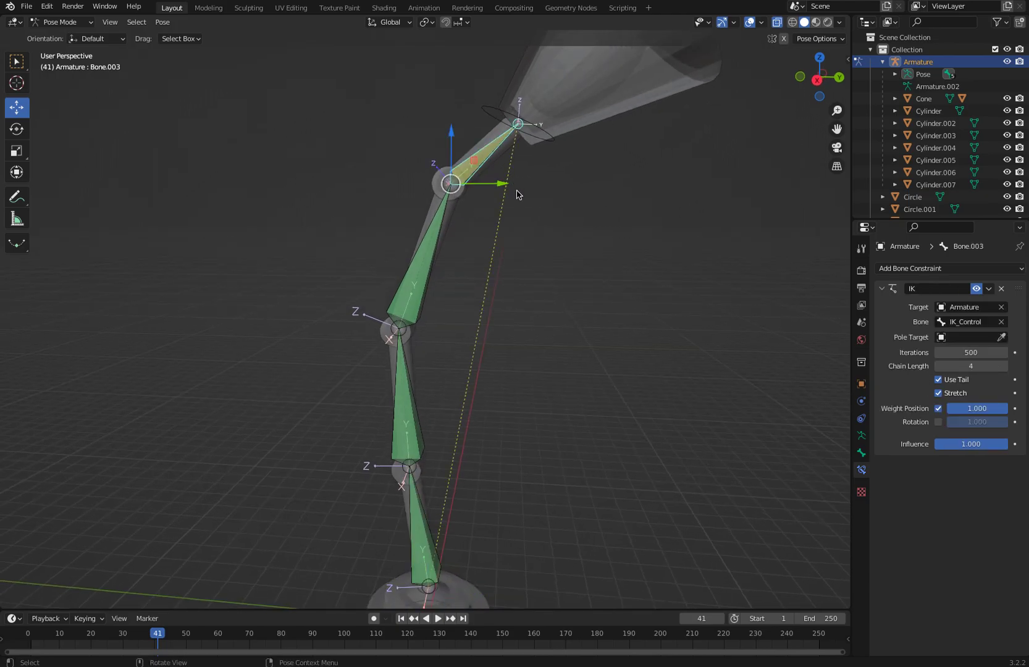
pyautogui.click(921, 268)
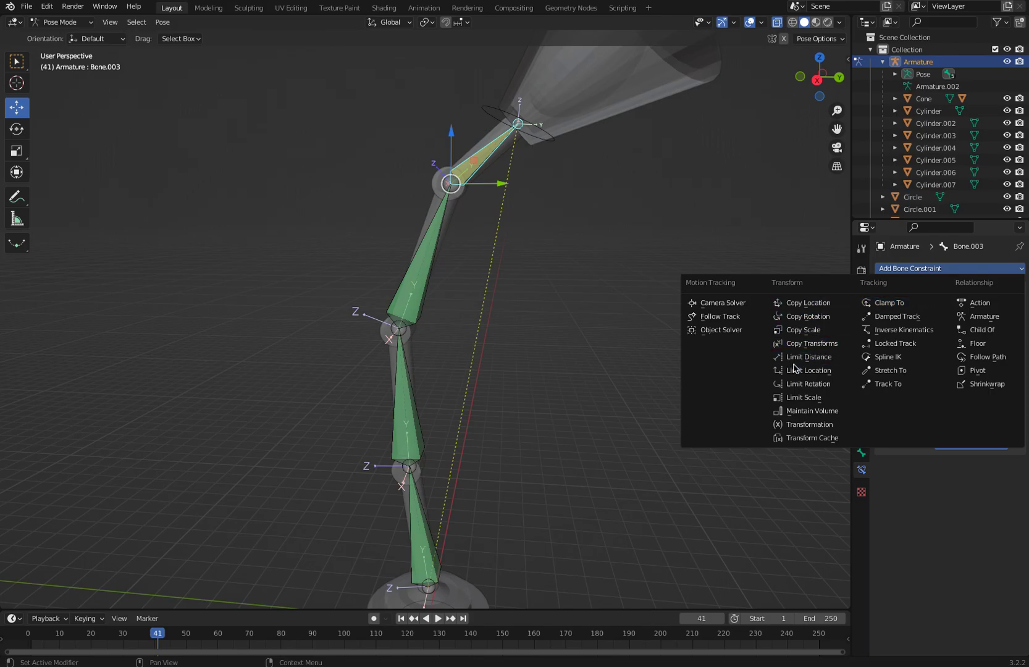
pyautogui.click(803, 383)
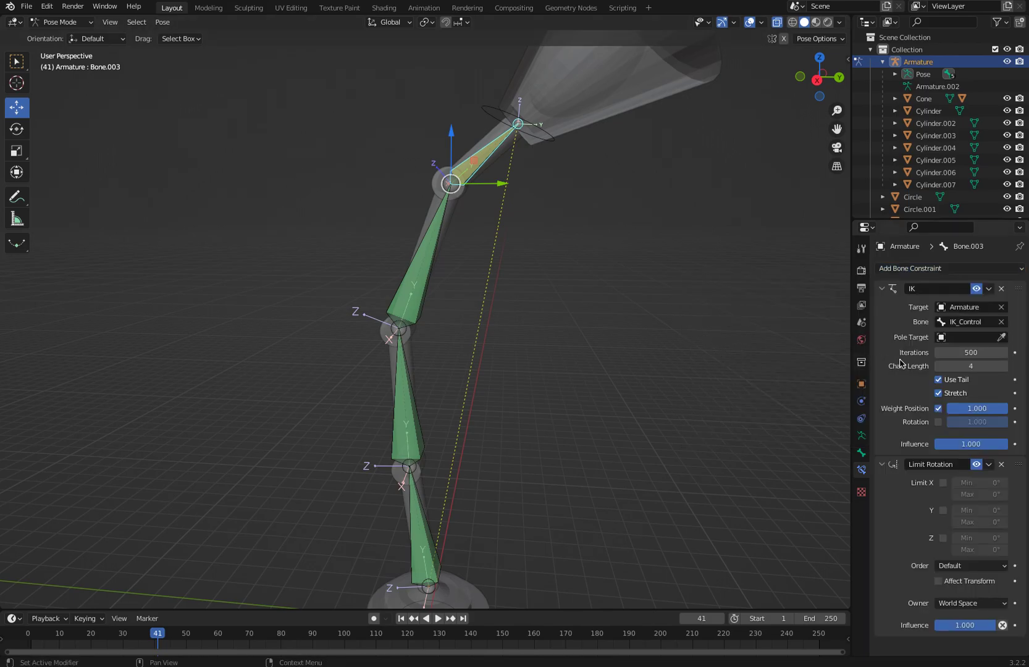
pyautogui.click(943, 510)
pyautogui.click(943, 538)
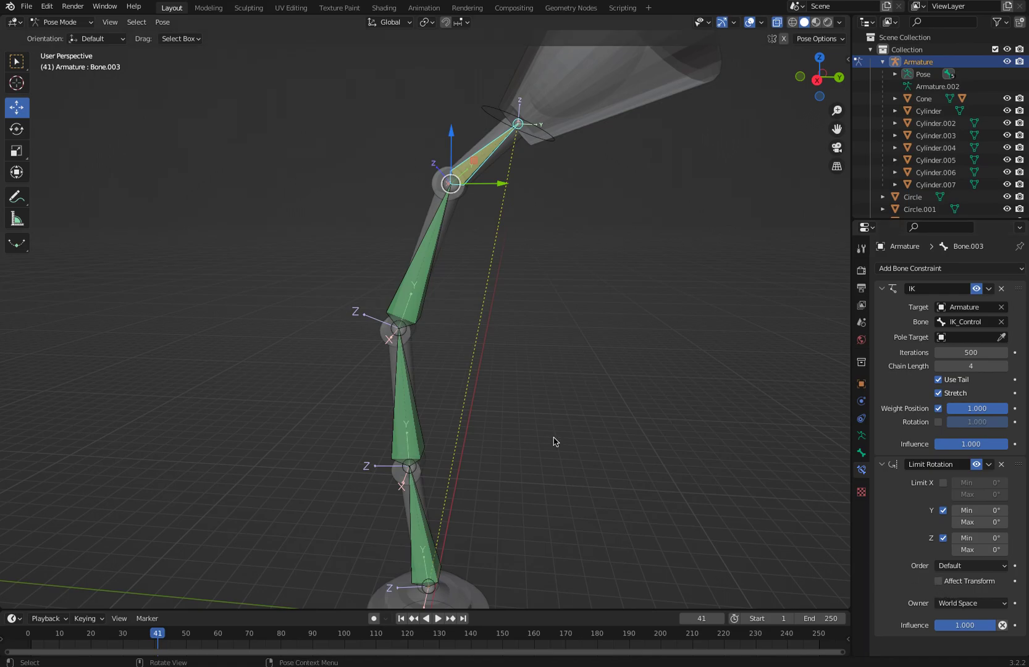
# Step: Move the IK_Control bone about 0.34 m along X, 0.08 m along Y and -1.96 m along Z
pyautogui.click(537, 224)
pyautogui.click(499, 114)
pyautogui.moveTo(499, 113); pyautogui.dragTo(531, 213)
pyautogui.moveTo(531, 213); pyautogui.dragTo(310, 462, button='middle')
# Step: Test the rotation limits by swinging IK_Control sideways about -5.77 m and back 4.72 m along X, and undo the test moves
pyautogui.moveTo(365, 294); pyautogui.dragTo(195, 303)
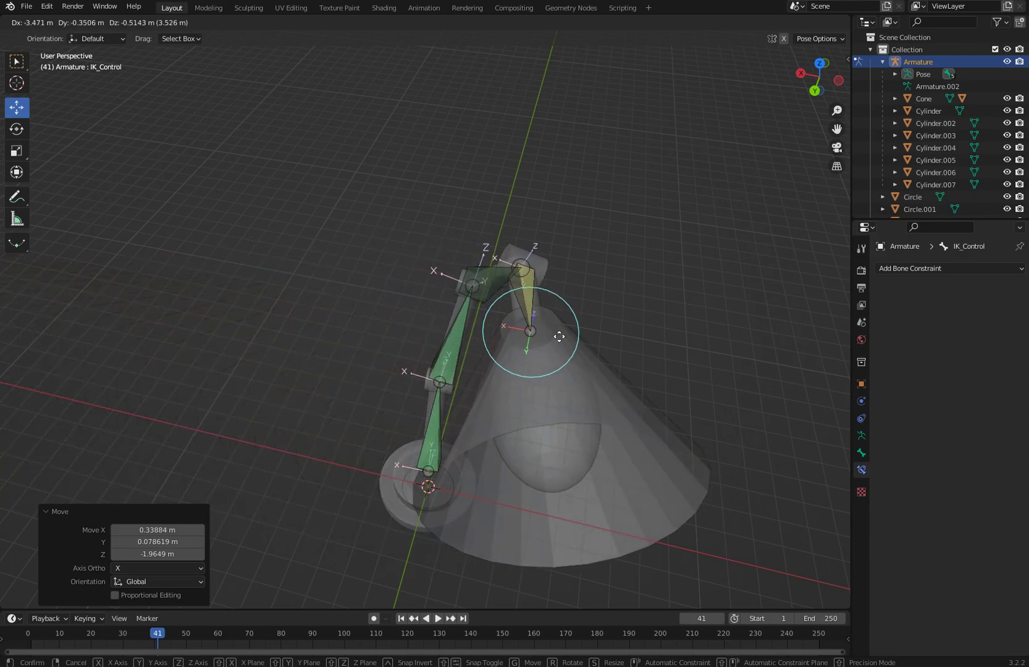
pyautogui.click(645, 349)
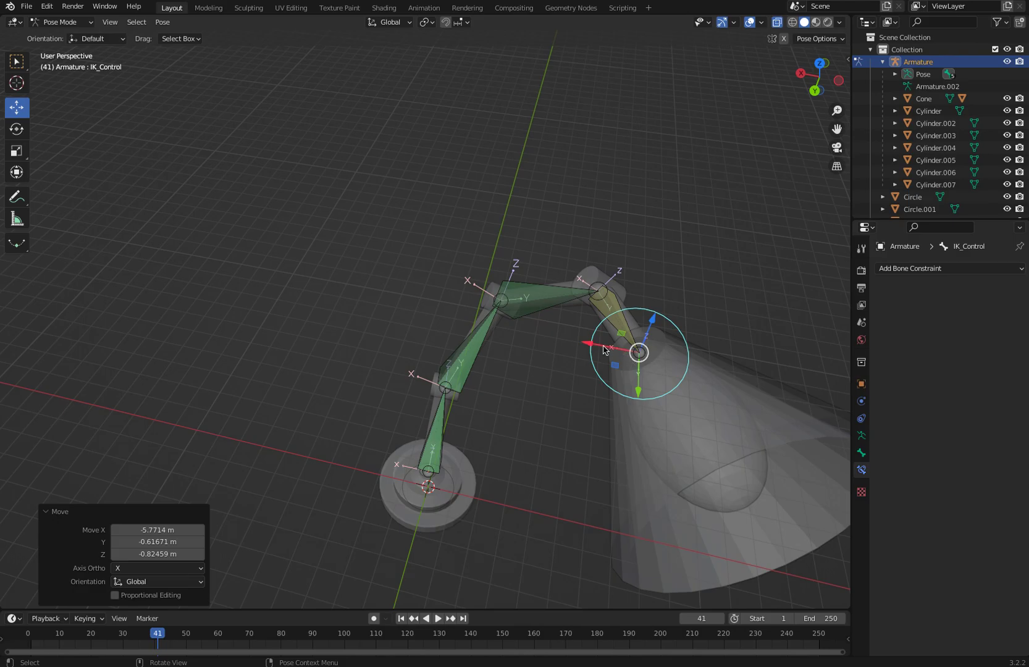
pyautogui.press('g')
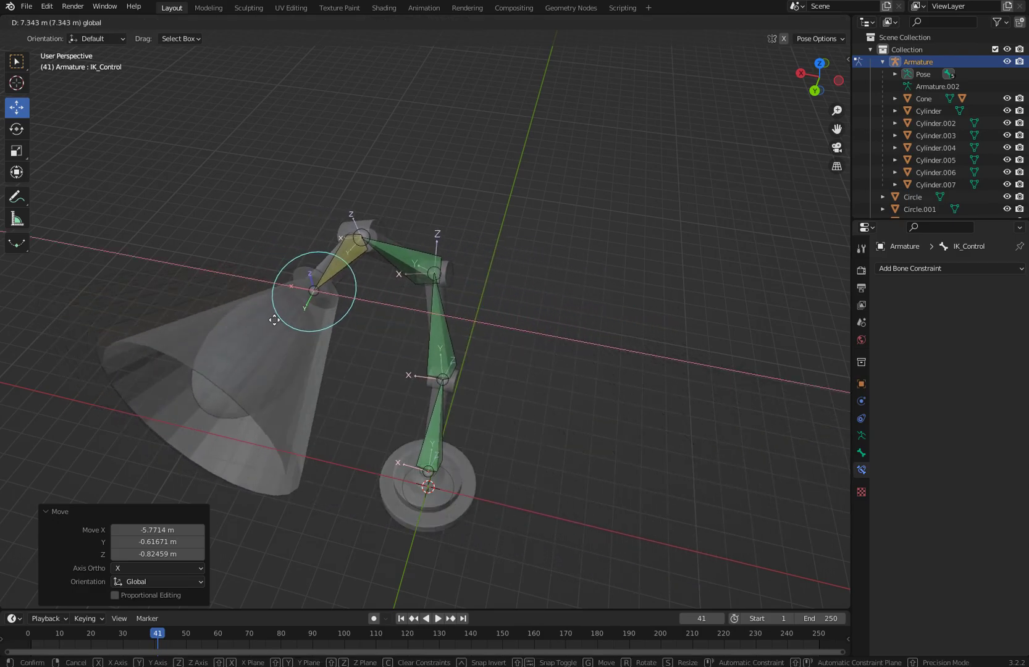
pyautogui.click(379, 346)
pyautogui.moveTo(381, 351); pyautogui.dragTo(452, 288, button='middle')
pyautogui.press('g')
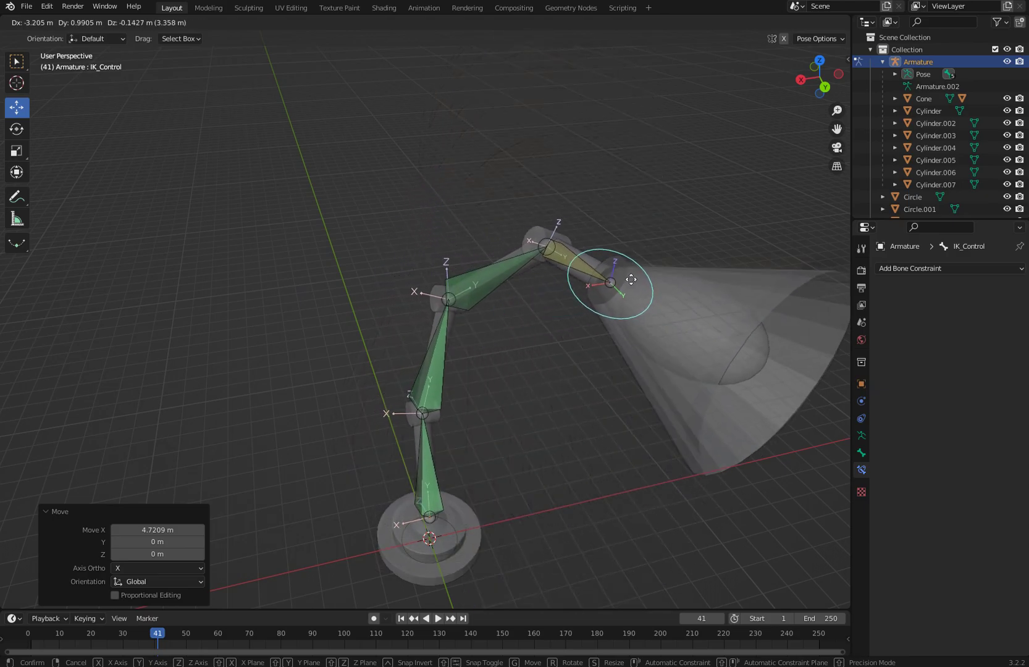
pyautogui.click(538, 289)
pyautogui.moveTo(537, 289); pyautogui.dragTo(524, 381, button='middle')
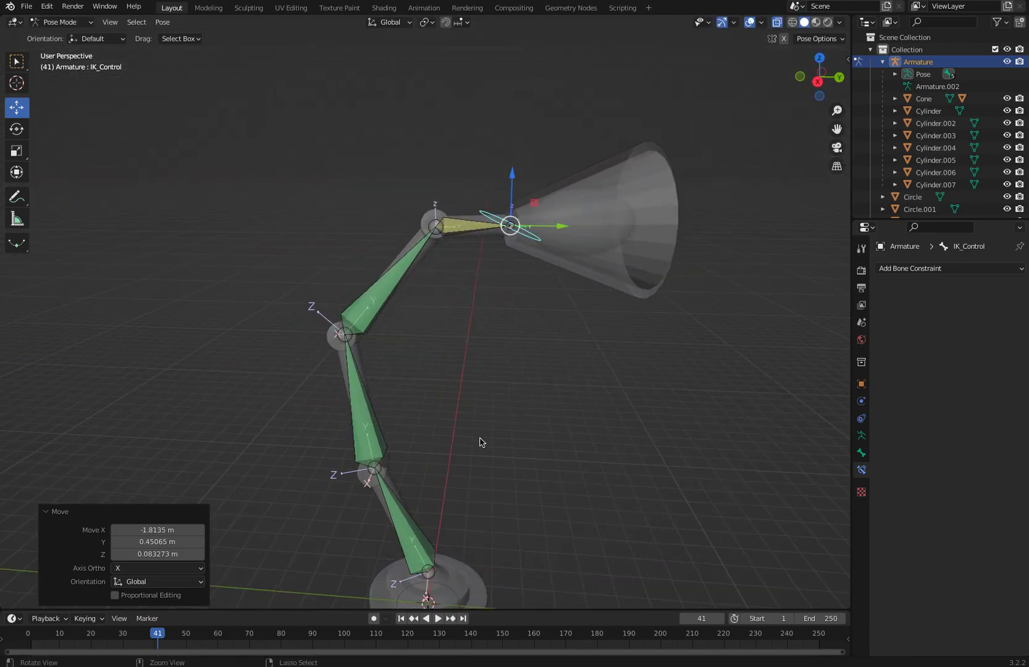
pyautogui.hotkey('ctrl', 'z')
pyautogui.hotkey('ctrl', 'z')
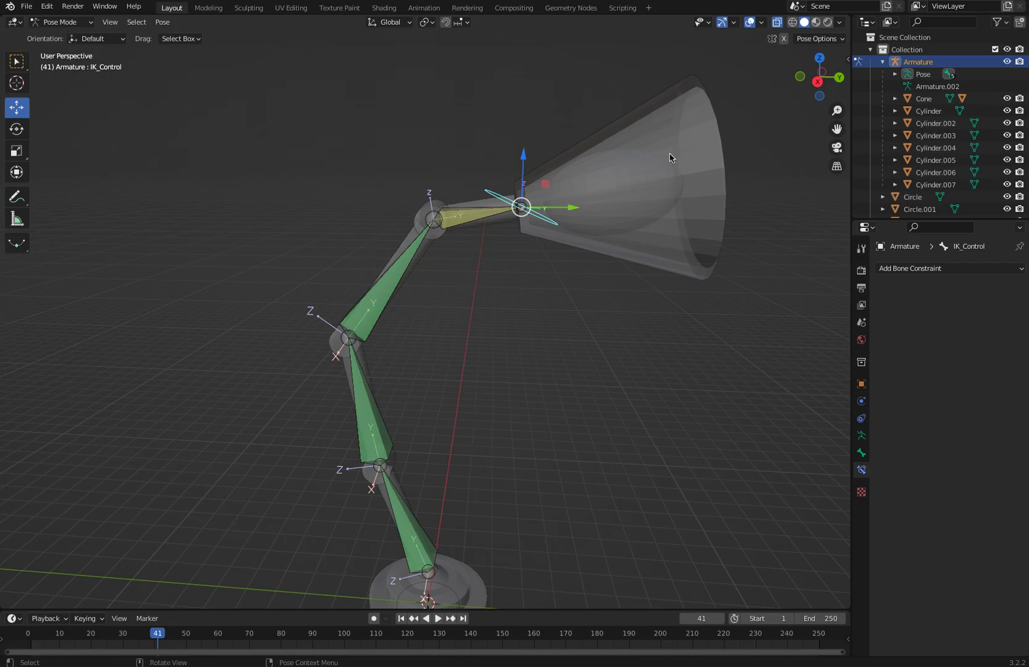
# Step: Turn off X-ray shading for the lamp in Object Mode and return the armature to Pose Mode
pyautogui.click(778, 24)
pyautogui.moveTo(525, 403); pyautogui.dragTo(510, 367, button='middle')
pyautogui.click(62, 22)
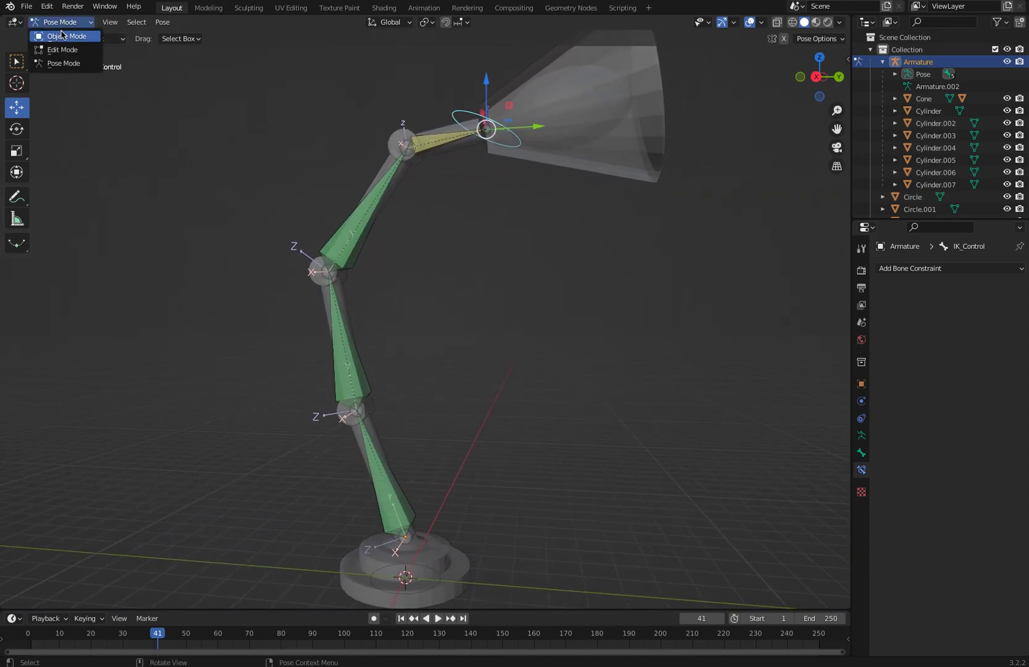
pyautogui.click(66, 35)
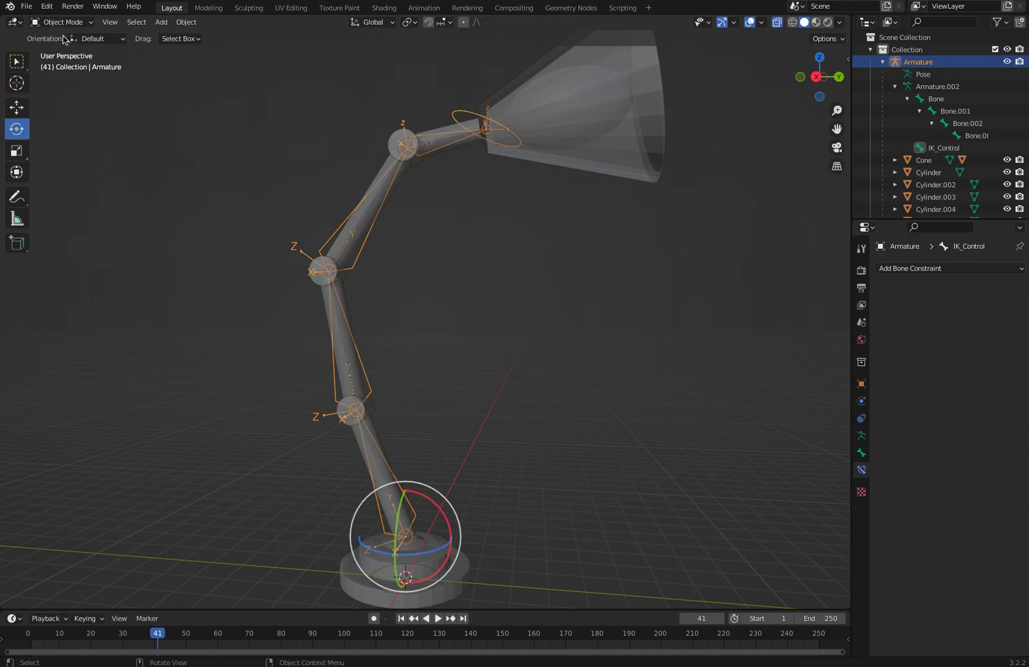
pyautogui.click(778, 23)
pyautogui.moveTo(513, 395); pyautogui.dragTo(510, 413, button='middle')
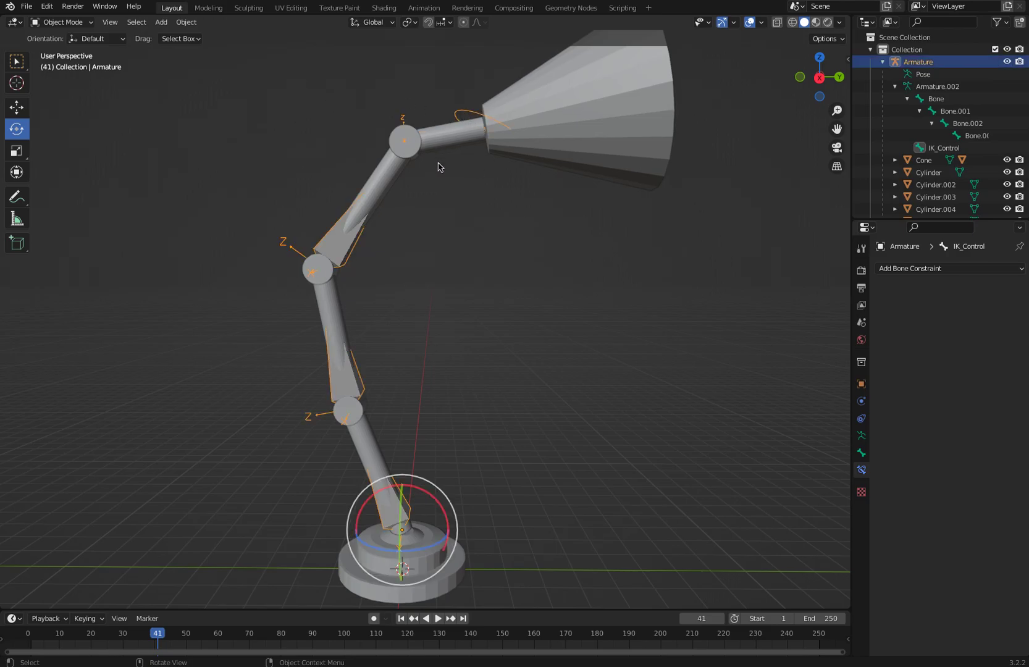
pyautogui.click(62, 22)
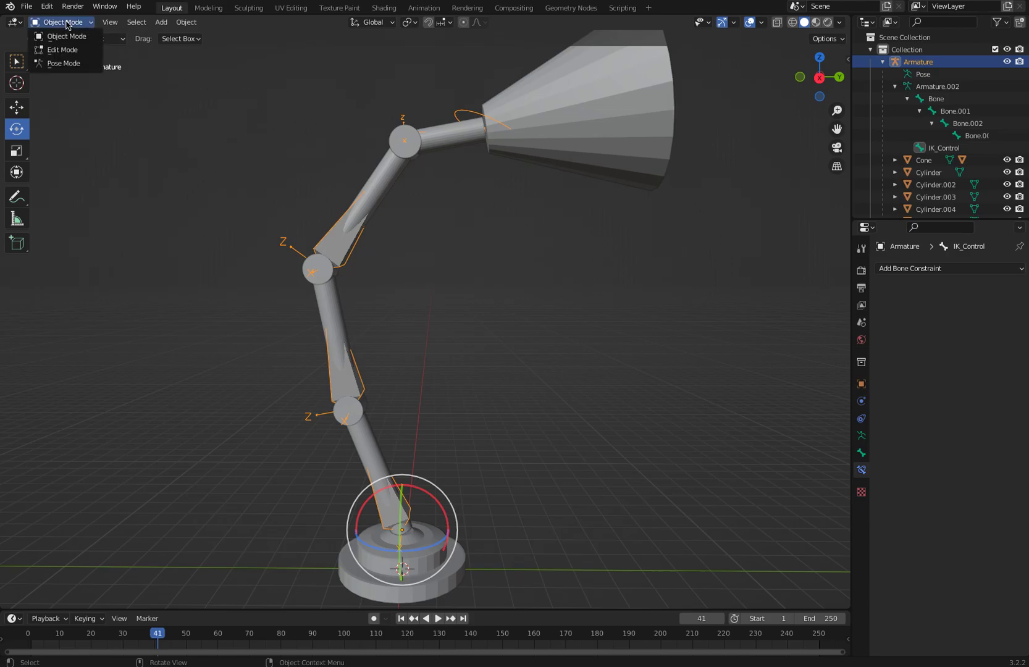
pyautogui.click(67, 63)
# Step: Try moving IK_Control about -1.92 m along Y and -1.85 m along Z, and undo the move
pyautogui.press('g')
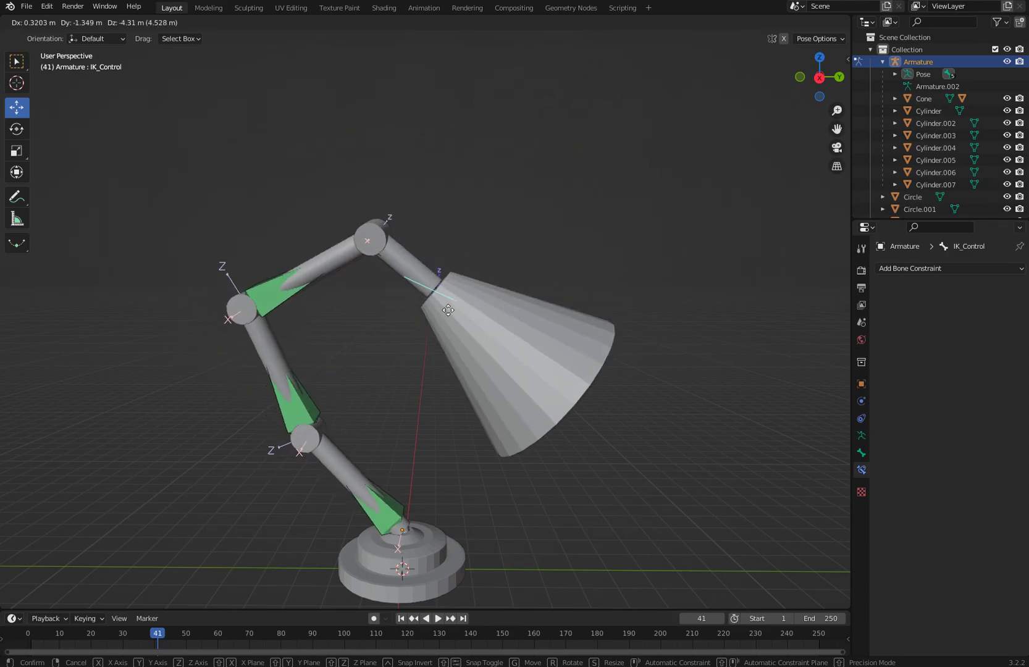
pyautogui.click(361, 236)
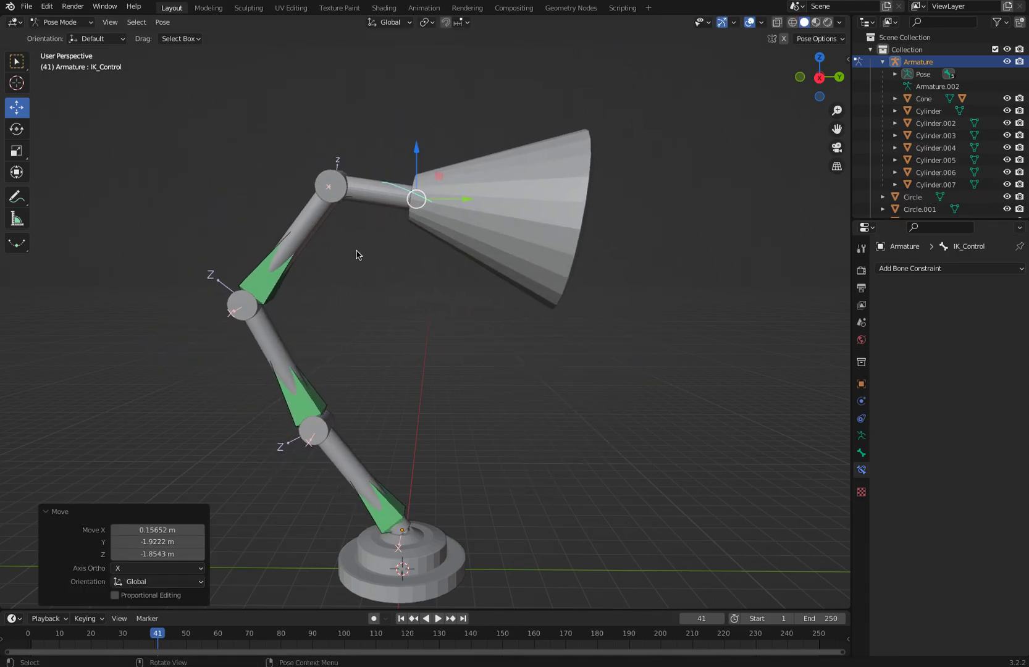
pyautogui.hotkey('ctrl', 'z')
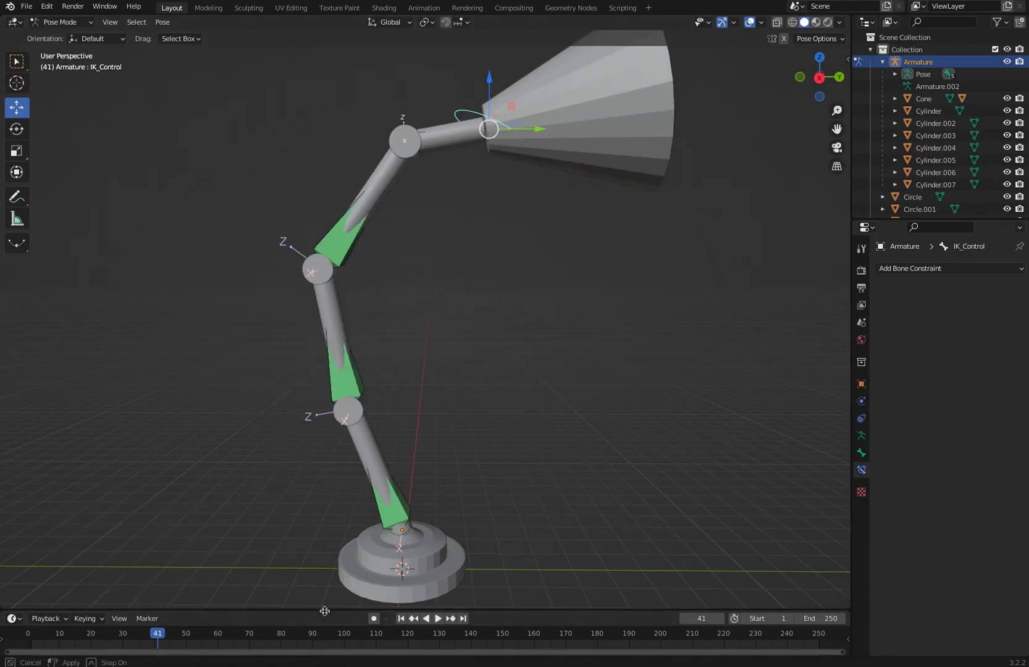
# Step: Enlarge the timeline with auto keying enabled at frame 1, and try to insert keyframes for all channels
pyautogui.moveTo(327, 610); pyautogui.dragTo(374, 514)
pyautogui.moveTo(160, 536); pyautogui.dragTo(31, 536)
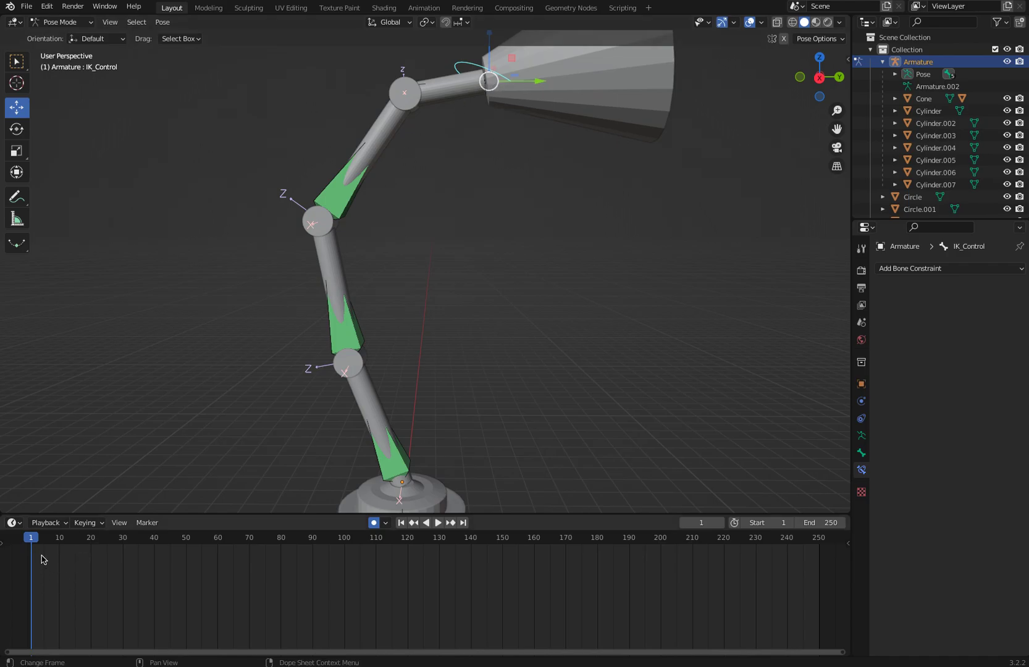
pyautogui.press('i')
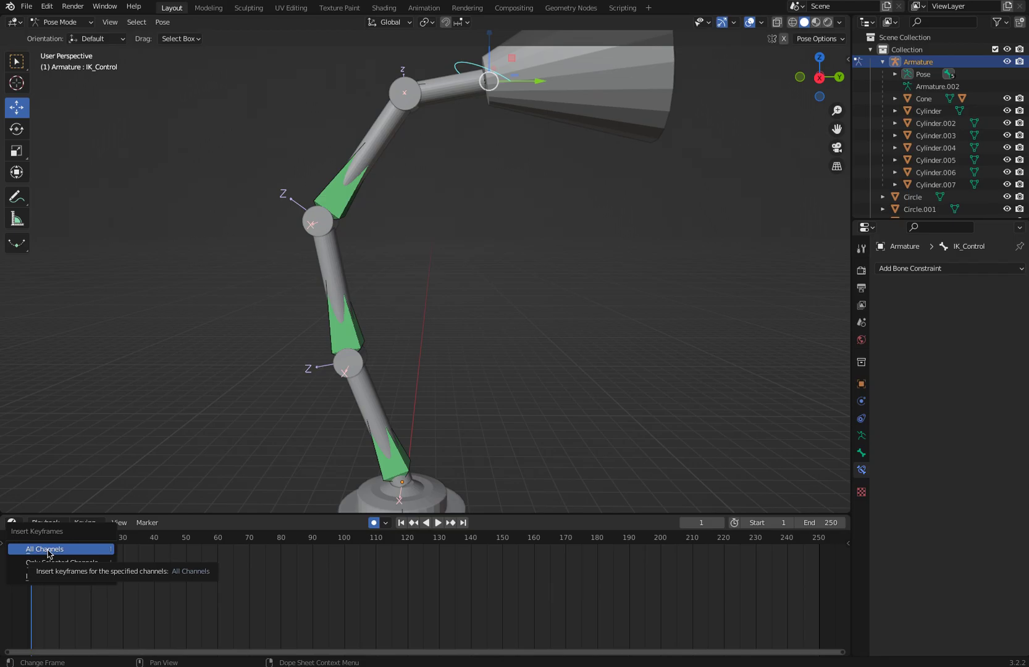
pyautogui.click(47, 552)
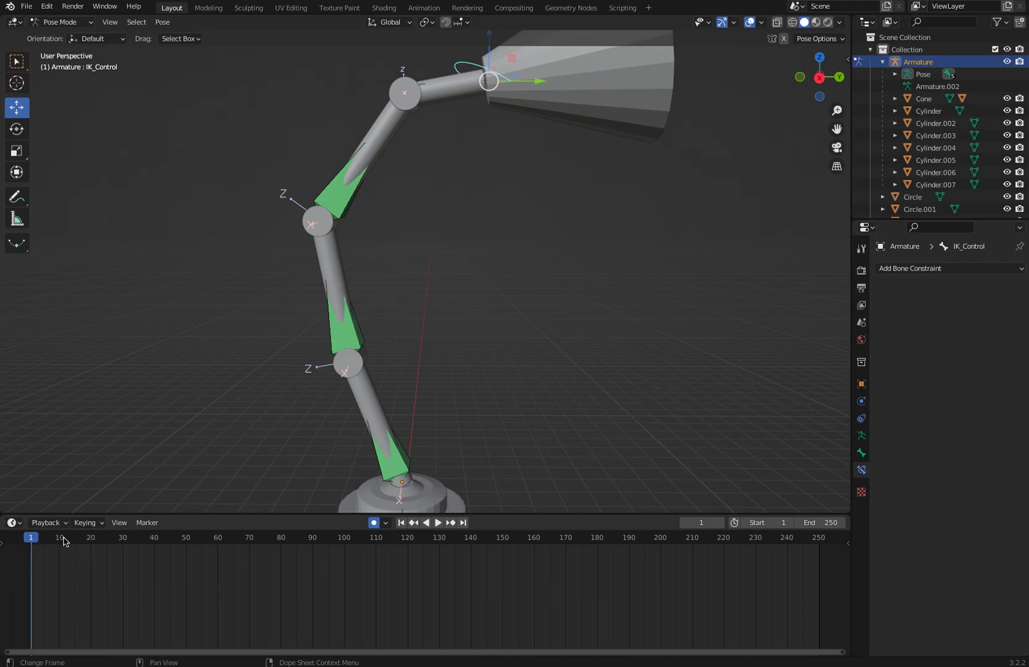
# Step: Auto-key IK_Control at frame 1 by moving it about 0.03 m along X, -0.15 m along Y and -0.42 m along Z
pyautogui.click(489, 92)
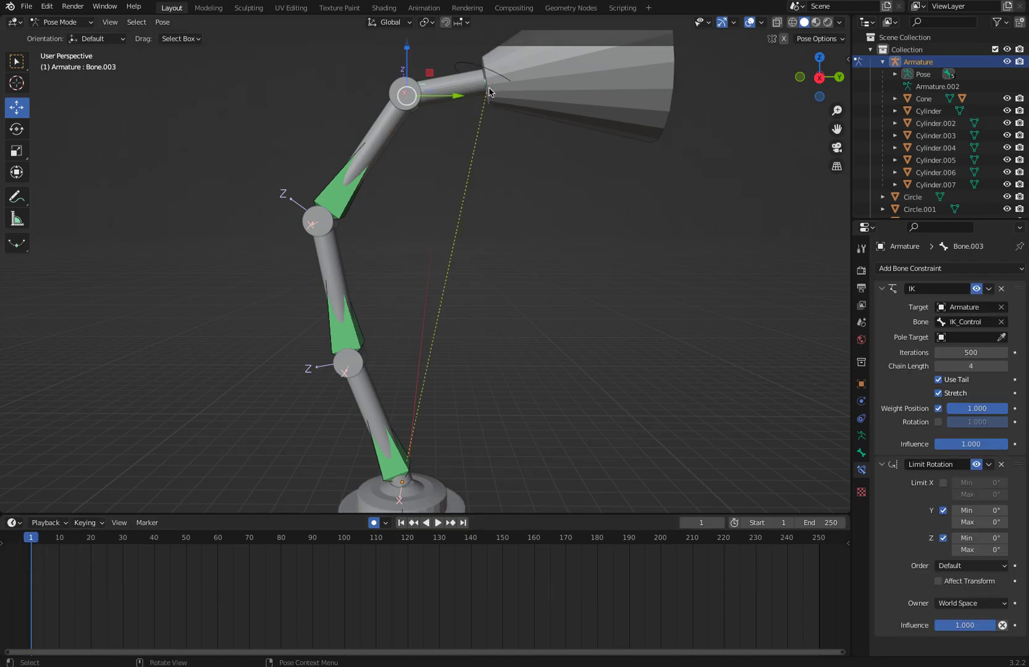
pyautogui.moveTo(483, 68); pyautogui.dragTo(489, 168)
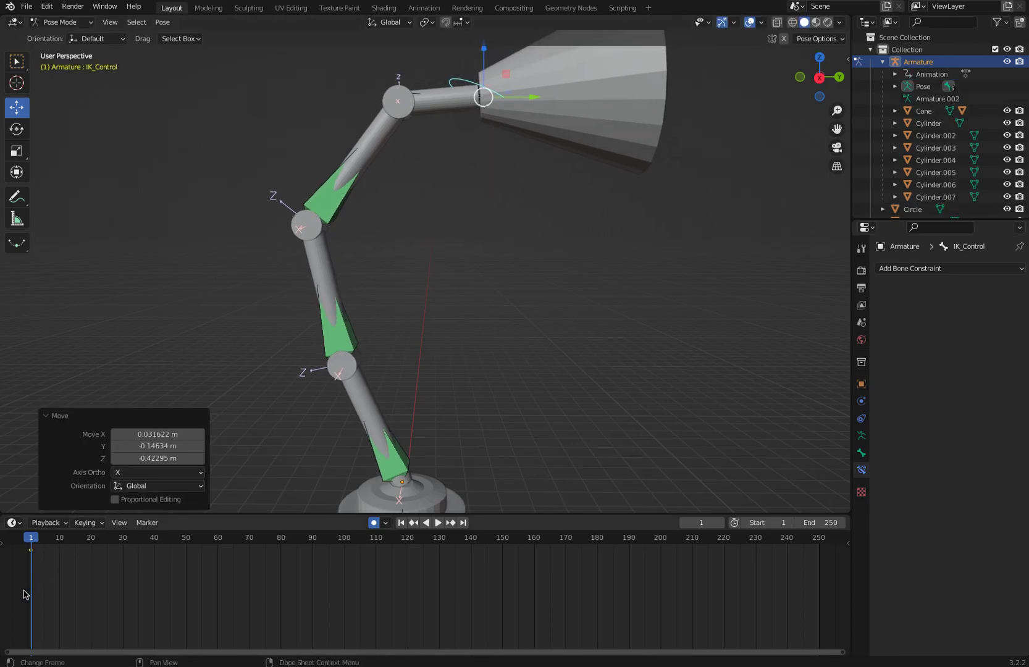
# Step: Auto-key IK_Control at frame 40 by moving it about 0.33 m along X, 4.65 m along Y and -5.66 m along Z
pyautogui.moveTo(34, 541); pyautogui.dragTo(155, 541)
pyautogui.moveTo(484, 96); pyautogui.dragTo(658, 310)
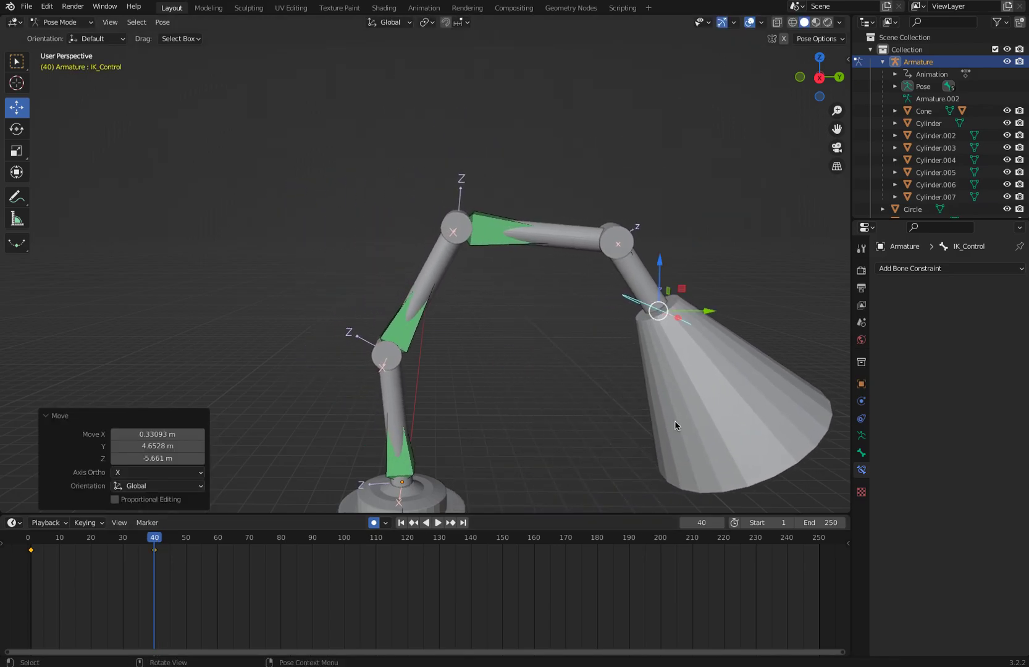
# Step: Set the end frame of the animation range to 40
pyautogui.click(813, 524)
pyautogui.write('40')
pyautogui.press('Return')
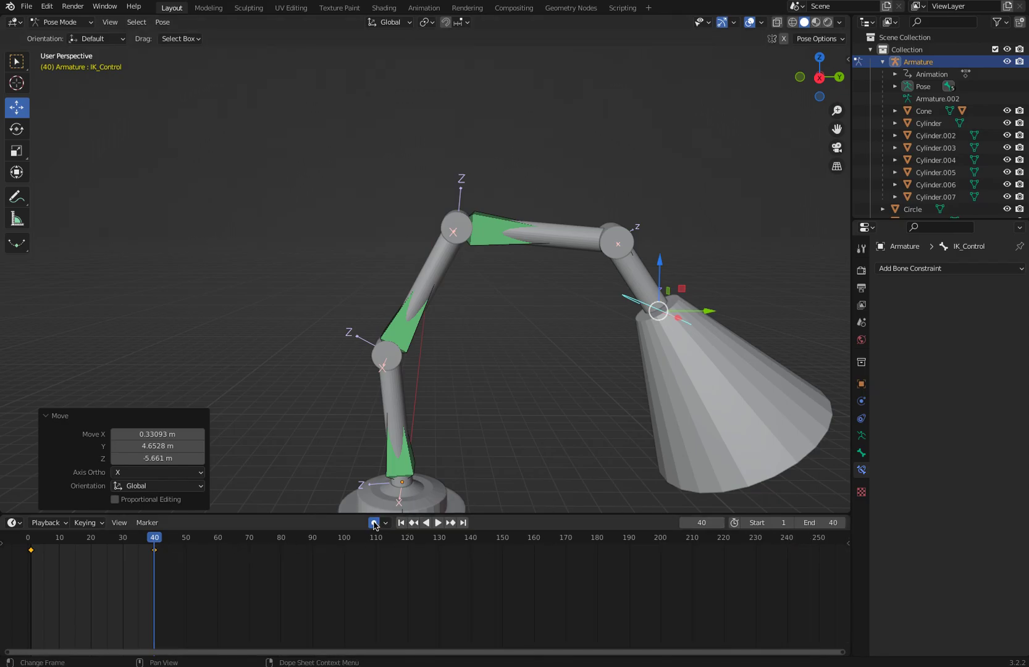
# Step: Turn off auto keying, and play back the lamp's animation twice, stopping playback each time
pyautogui.click(437, 523)
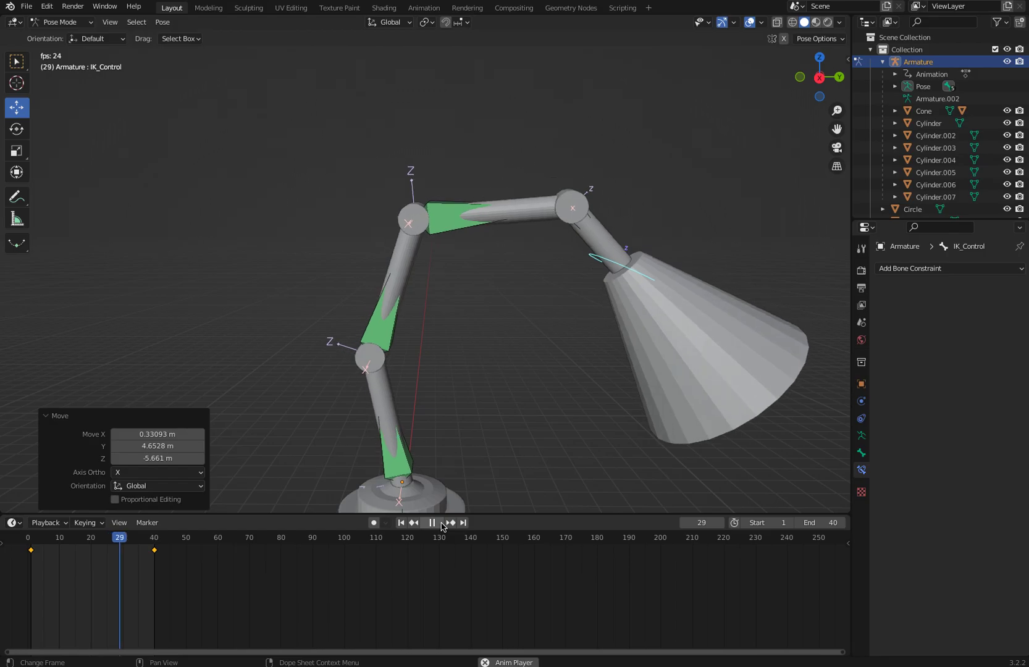
pyautogui.click(434, 524)
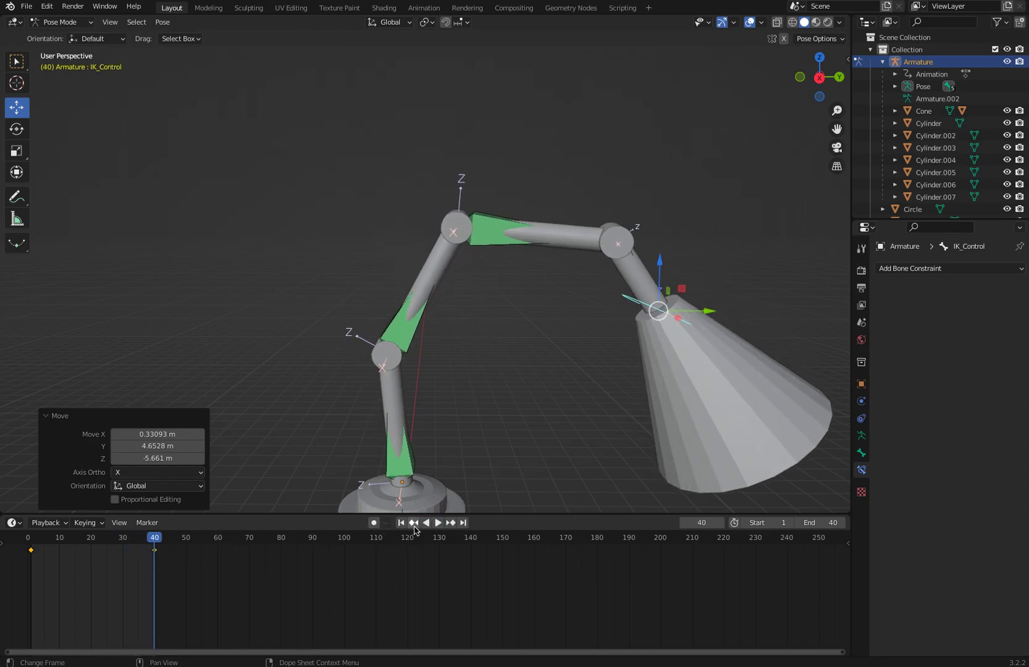
pyautogui.click(432, 524)
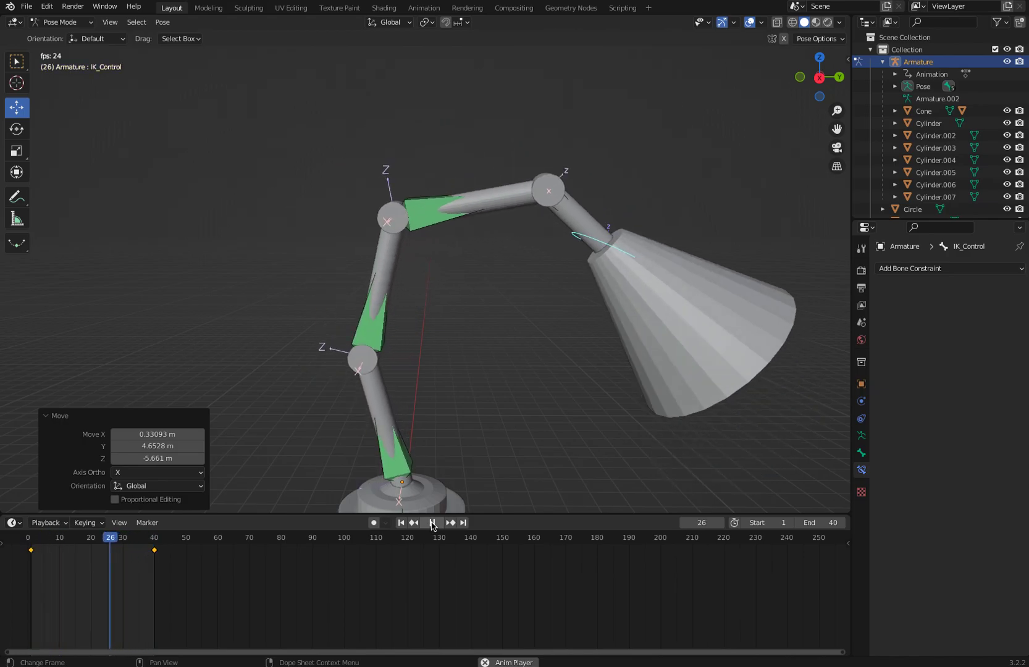
pyautogui.click(432, 523)
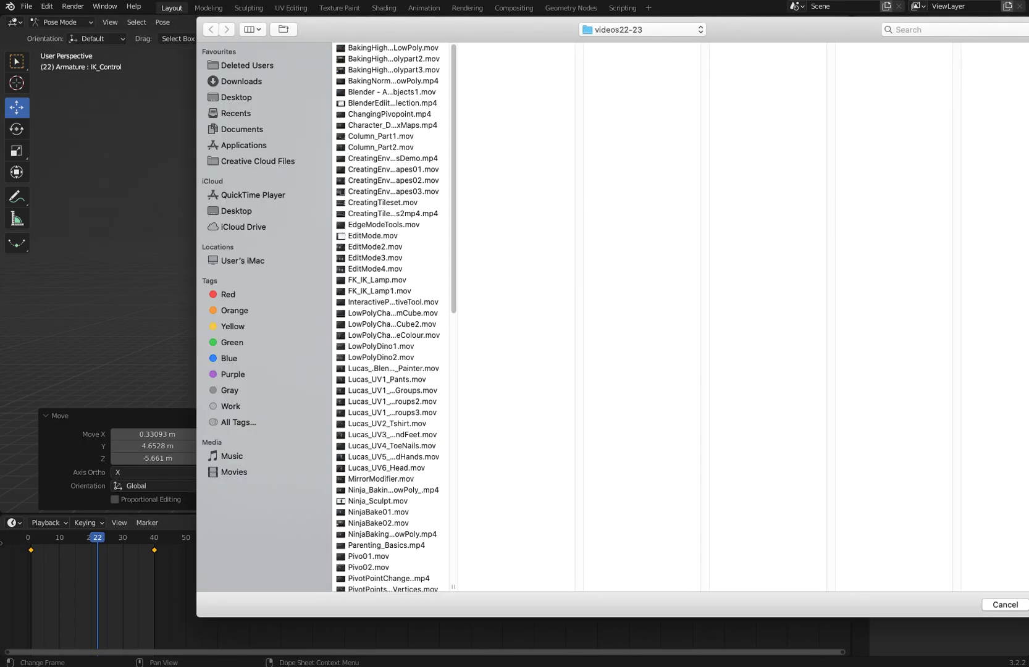
pyautogui.click(0, 0)
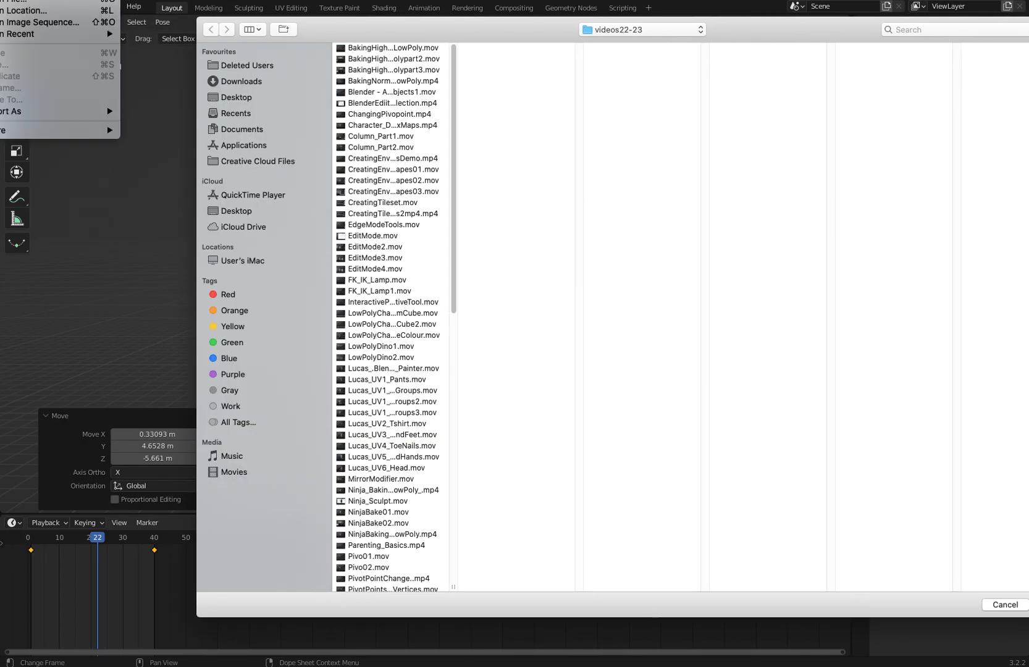
pyautogui.click(46, 0)
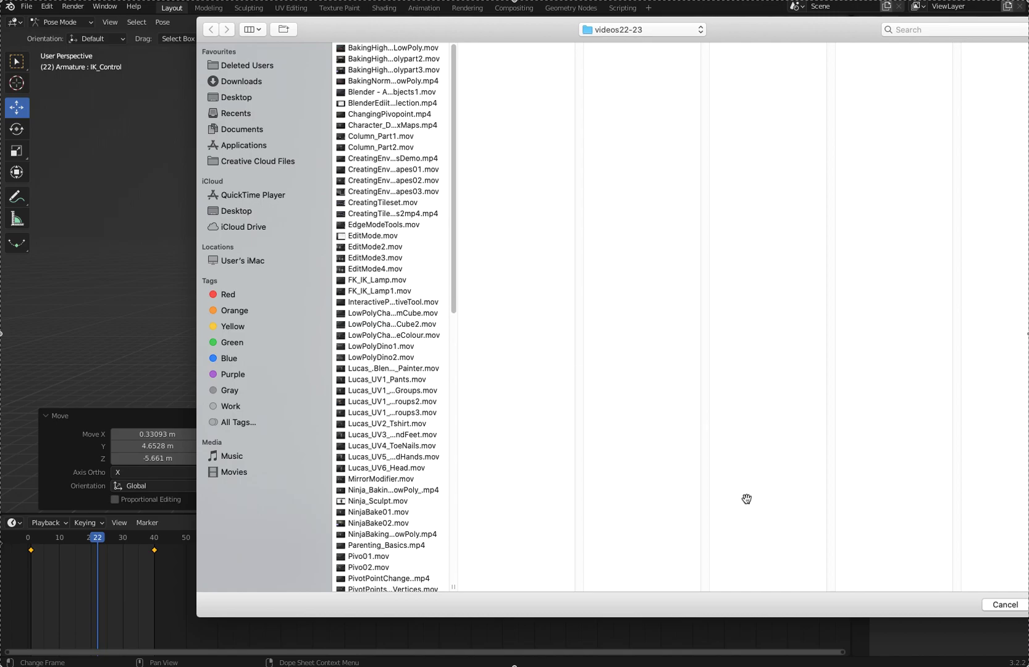